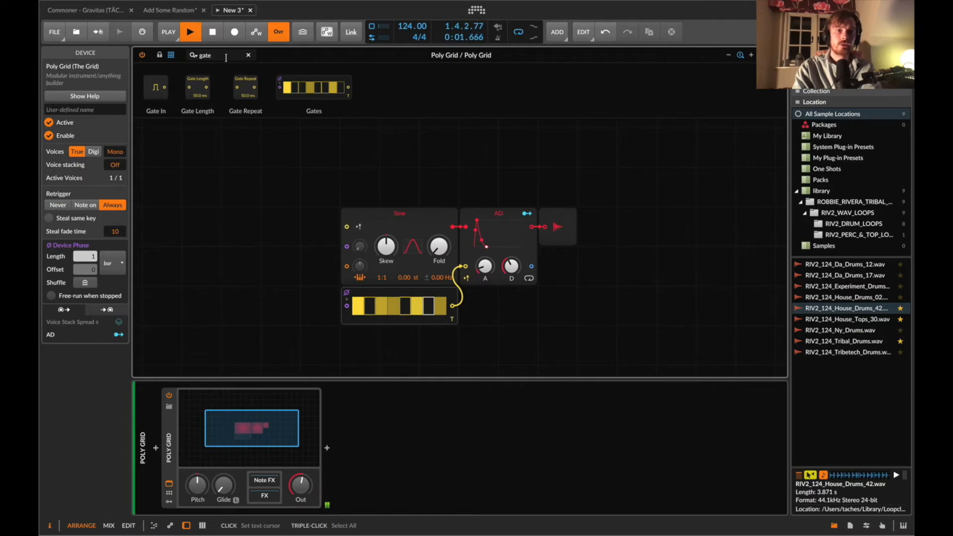
Add a Pitches sequencer with 2 steps, patch its output into the Sine oscillator's pitch input, and set a step's note.
click(304, 198)
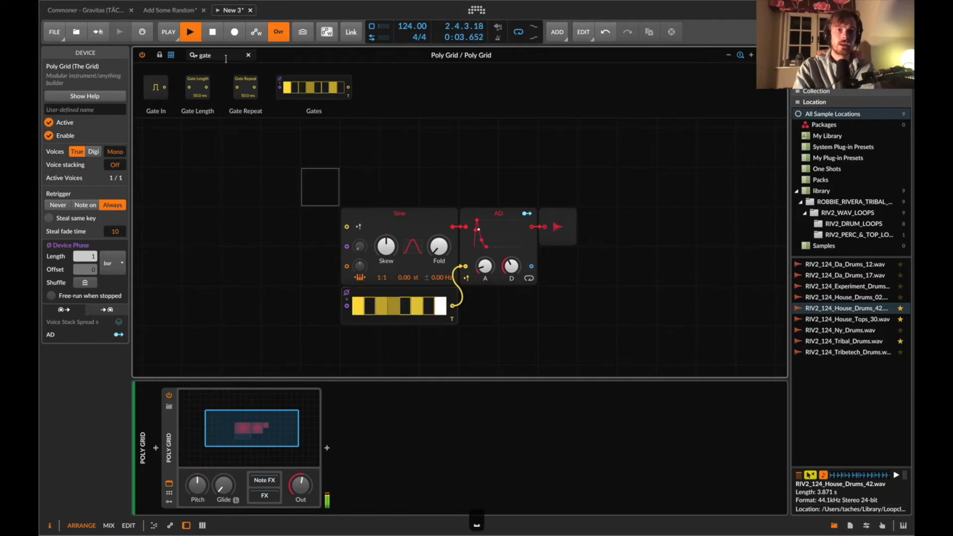
text(pitch)
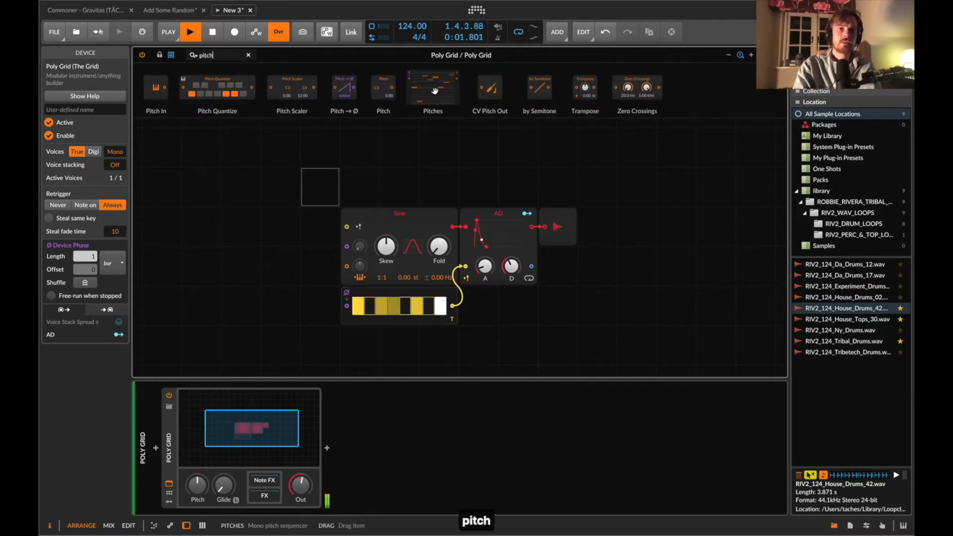
drag(214, 228, 194, 238)
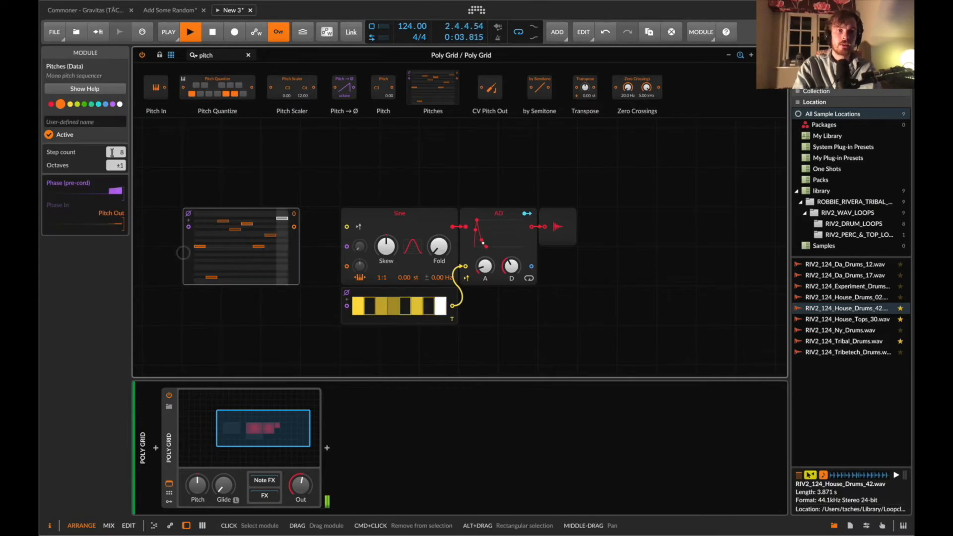
drag(111, 150, 111, 164)
drag(294, 227, 346, 268)
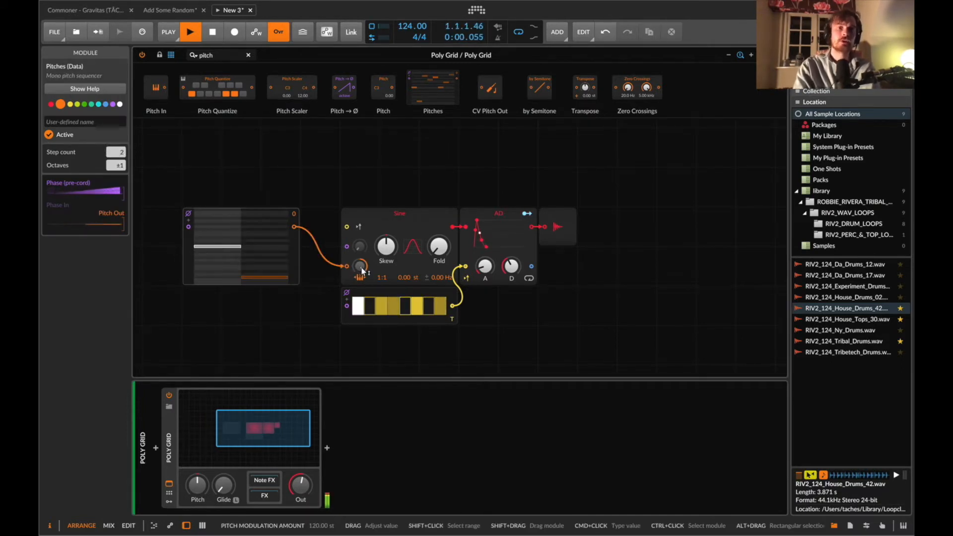
drag(281, 245, 268, 253)
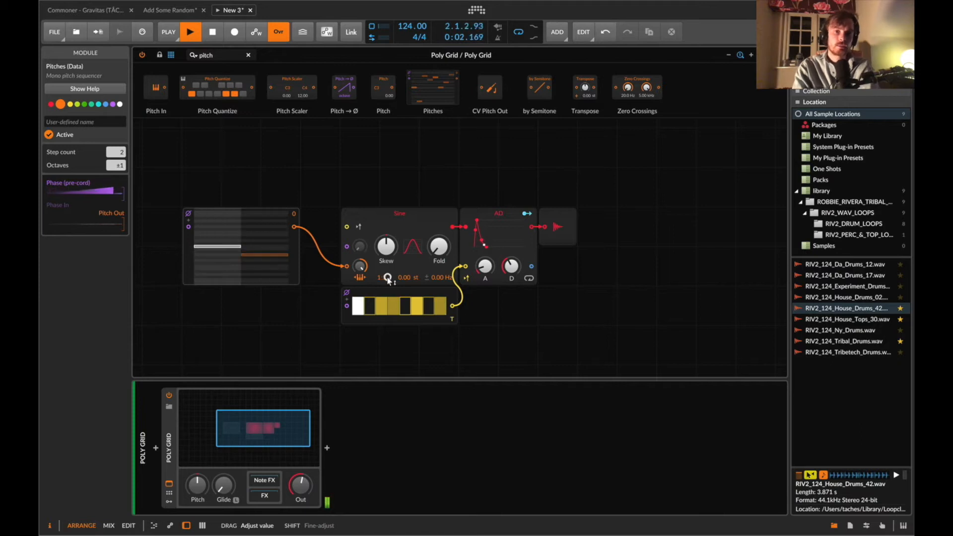
Set the Sine oscillator's ratio to 1:4 and adjust its Skew knob and the AD envelope's decay.
mouse_move(388, 258)
mouse_move(388, 259)
mouse_down()
mouse_move(387, 248)
mouse_move(385, 271)
mouse_up()
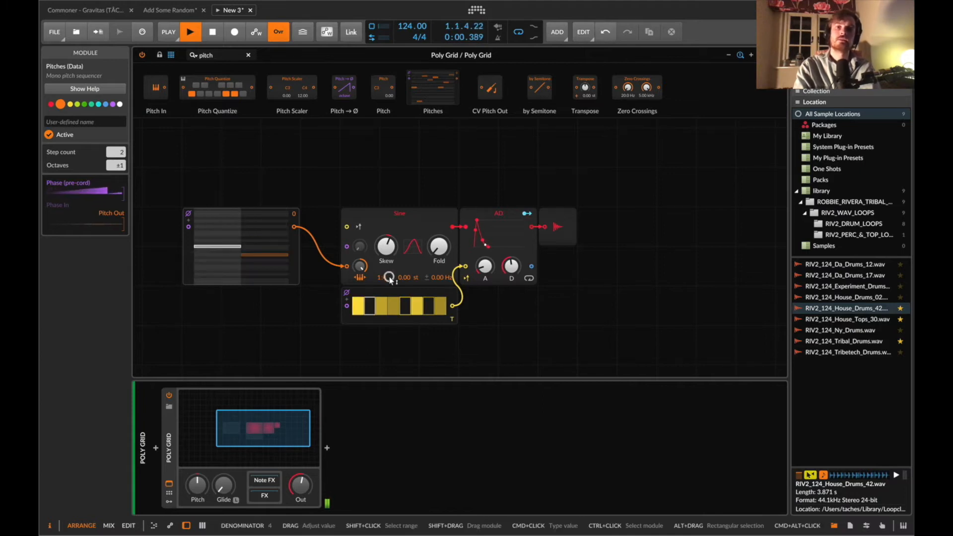
drag(506, 271, 506, 266)
drag(384, 253, 384, 237)
drag(510, 263, 510, 267)
drag(389, 239, 388, 244)
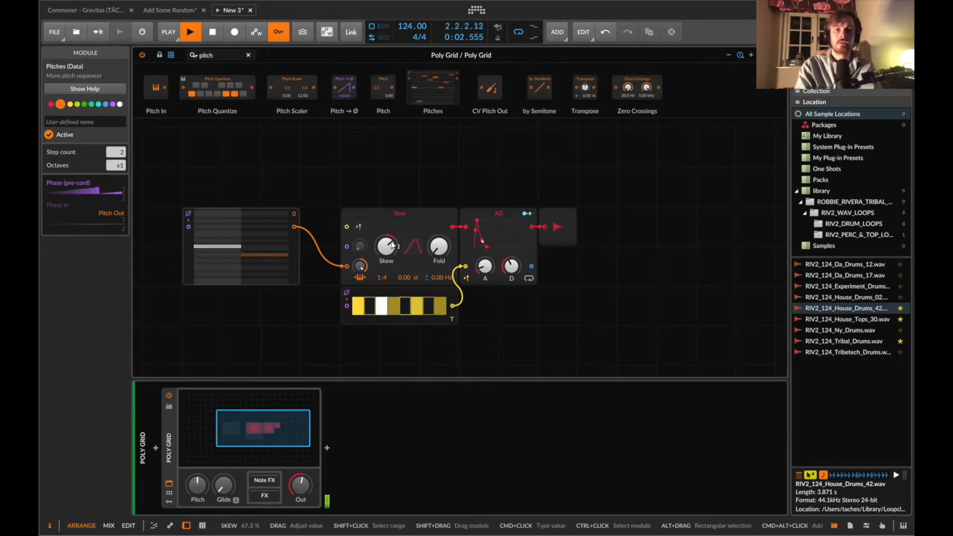
Add an S/H LFO module below the Pitches sequencer, keeping the Pitches connection to the Sine.
mouse_move(169, 257)
mouse_down()
mouse_move(264, 257)
mouse_move(156, 260)
mouse_up()
triple_click(228, 55)
text(sam)
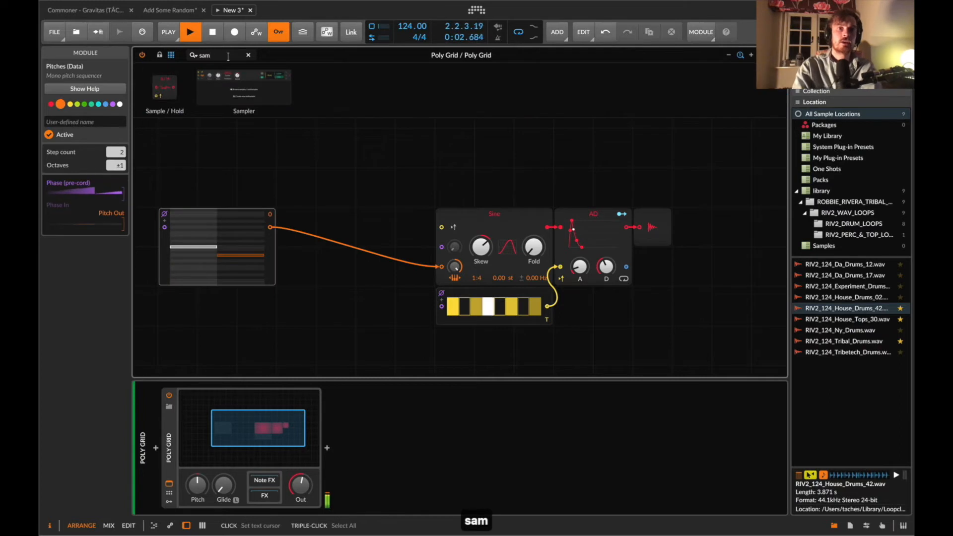
key(BackSpace)
key(BackSpace)
key(BackSpace)
text(lfo)
drag(234, 147, 443, 268)
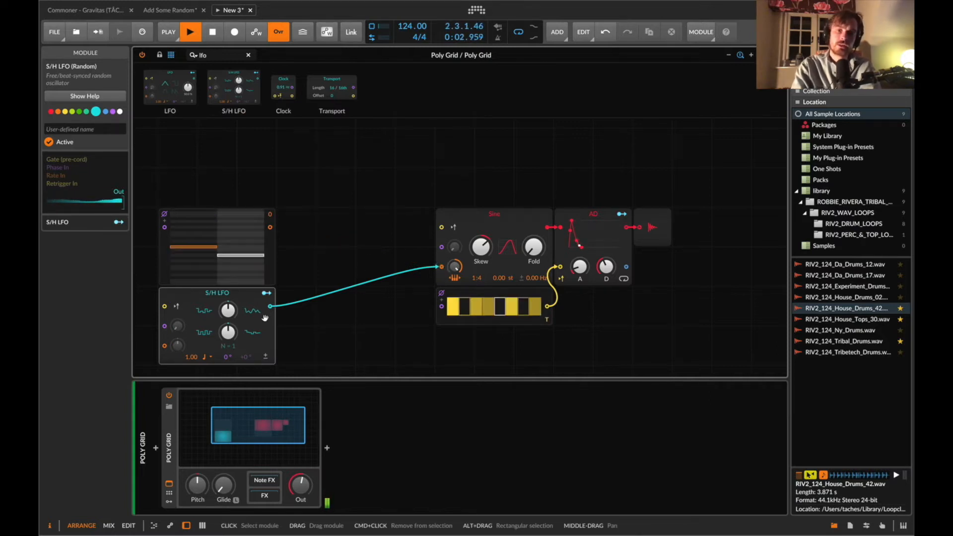
key(super+z)
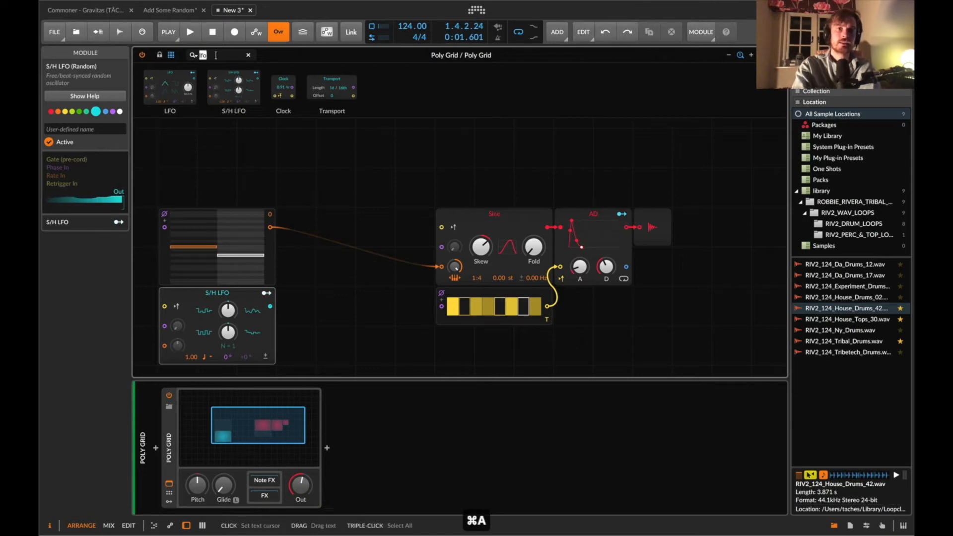
Insert a Pitch Quantize module between the Pitches sequencer and the Sine, and toggle one of its scale notes.
text(quan)
drag(369, 123, 433, 266)
click(354, 278)
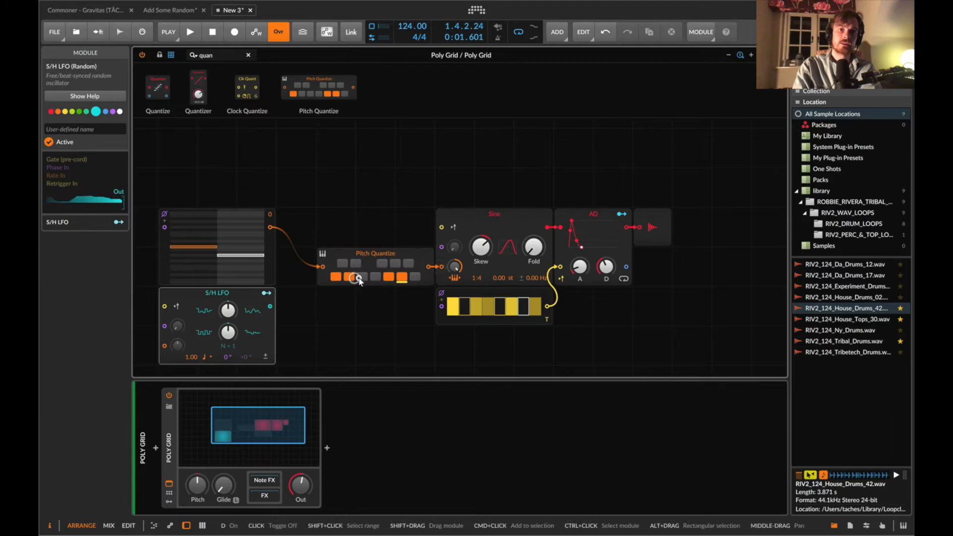
Try patching the S/H LFO directly into the Pitch Quantize input.
key(space)
drag(271, 306, 324, 266)
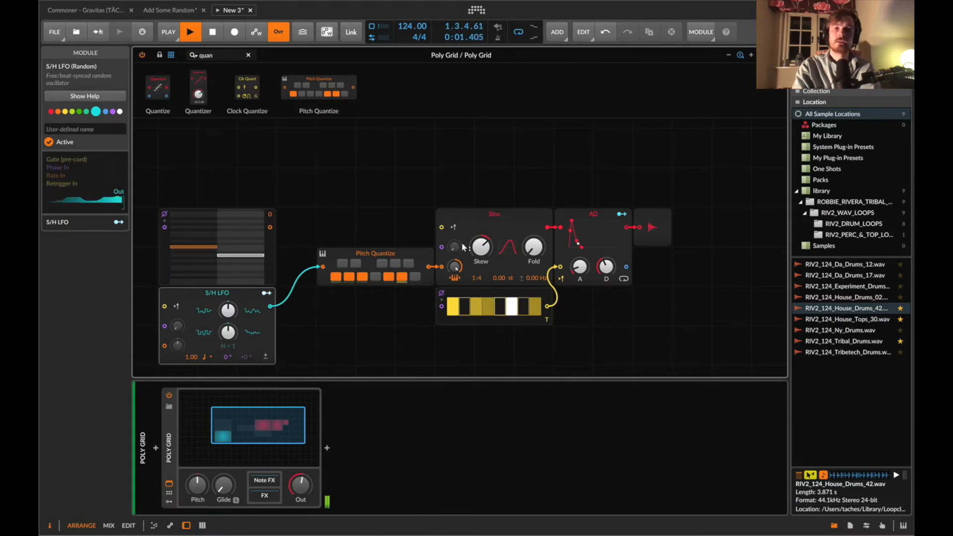
key(space)
key(super+z)
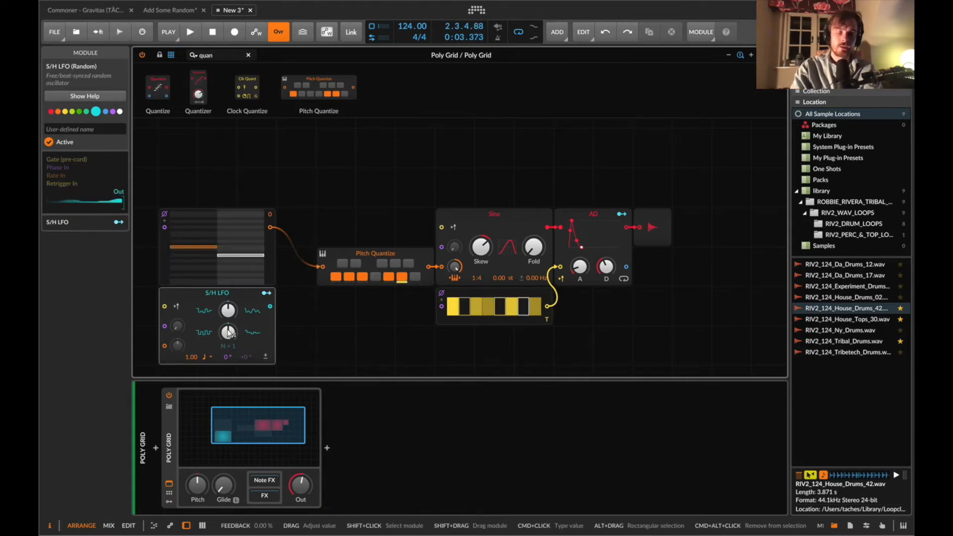
Add an Attenuate module on the S/H LFO output and set its amount to 10%.
key(BackSpace)
key(BackSpace)
key(BackSpace)
key(BackSpace)
text(att)
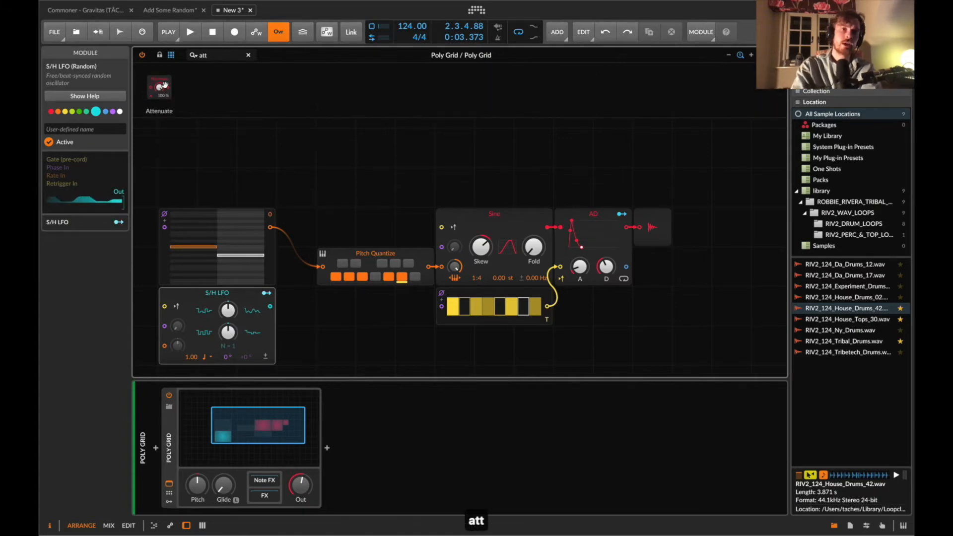
drag(166, 86, 296, 306)
text(100)
key(Return)
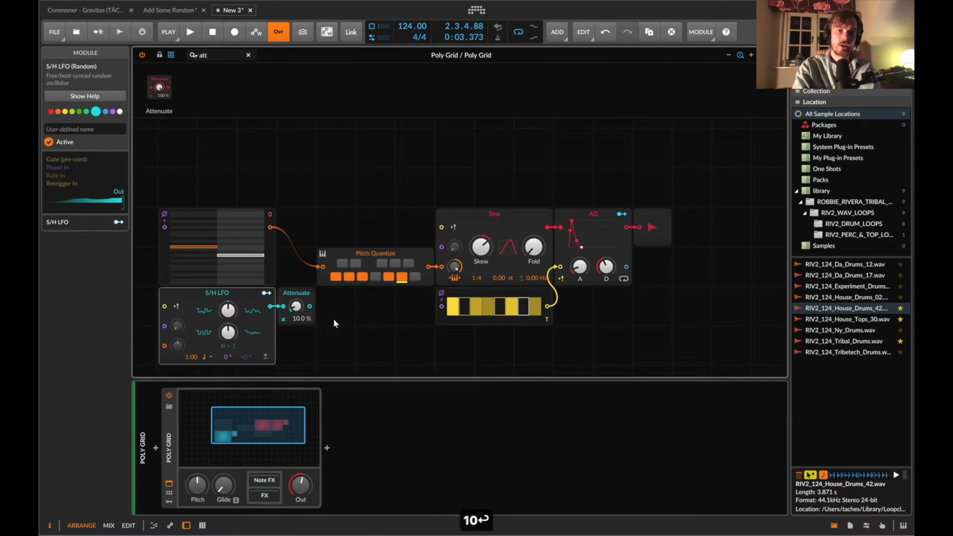
drag(316, 275, 321, 270)
key(space)
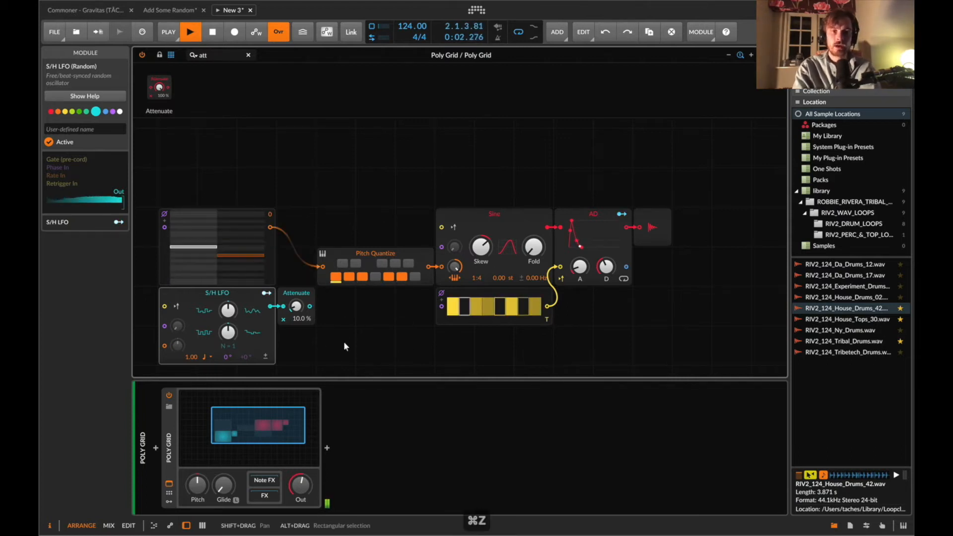
Patch the Attenuate output into the Pitch Quantize input.
click(210, 357)
click(227, 195)
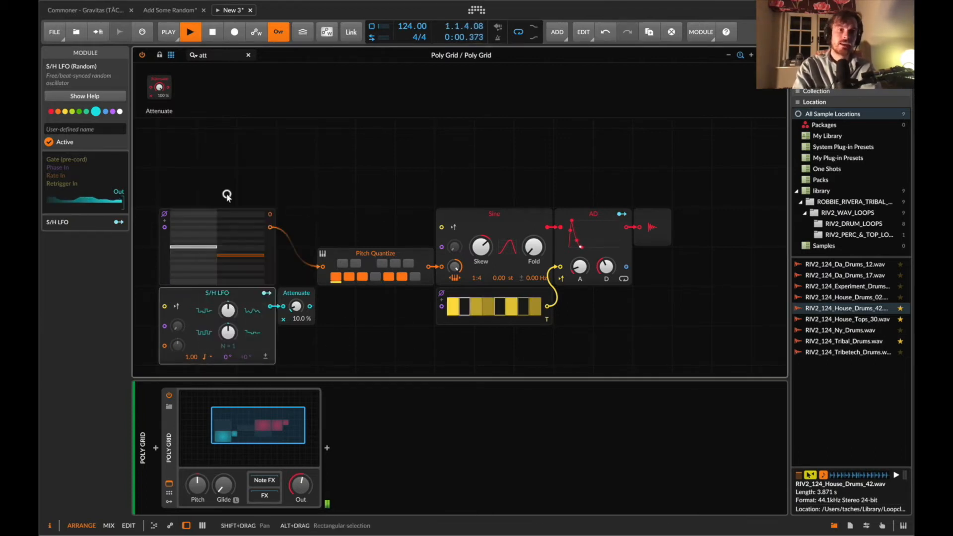
drag(310, 307, 322, 267)
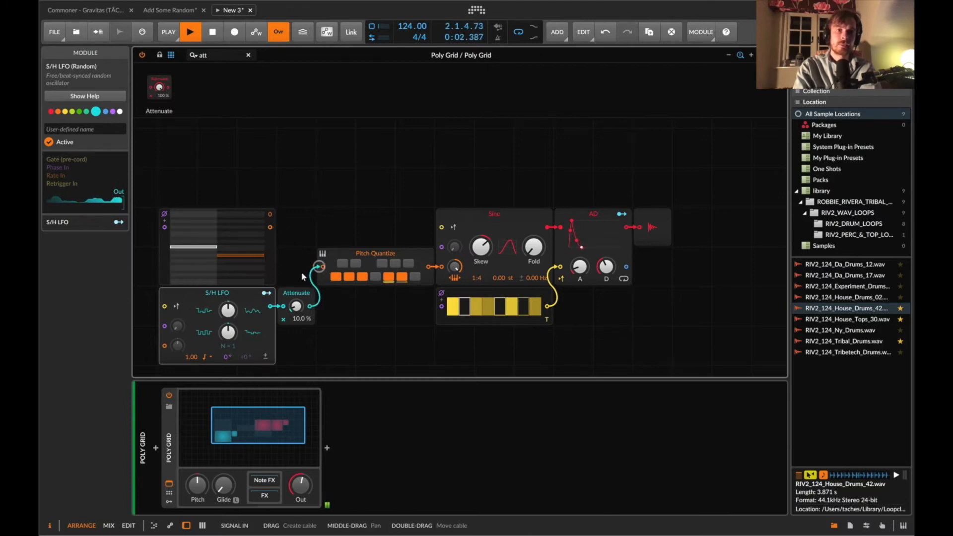
Adjust the S/H LFO knobs, setting its feedback to about 48%.
drag(231, 309, 232, 314)
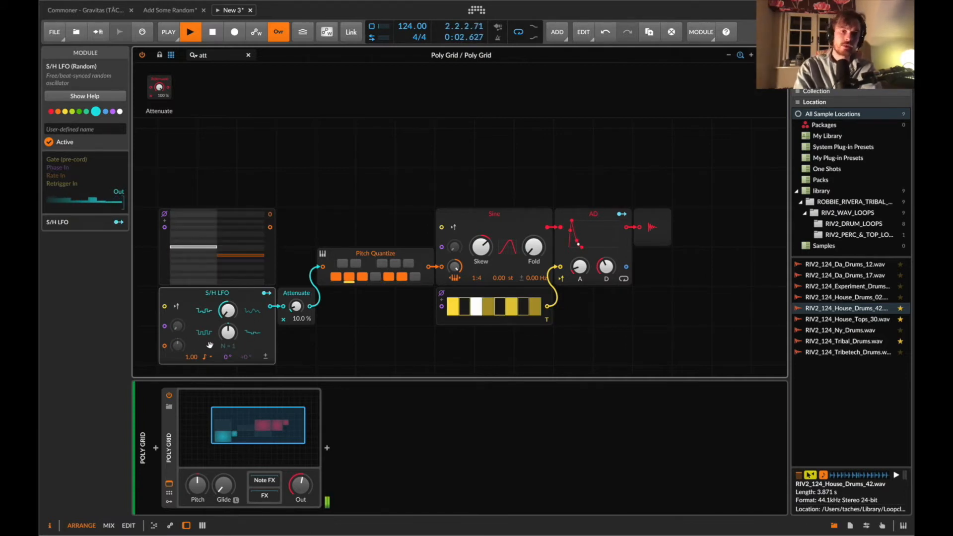
click(228, 310)
drag(227, 310, 227, 301)
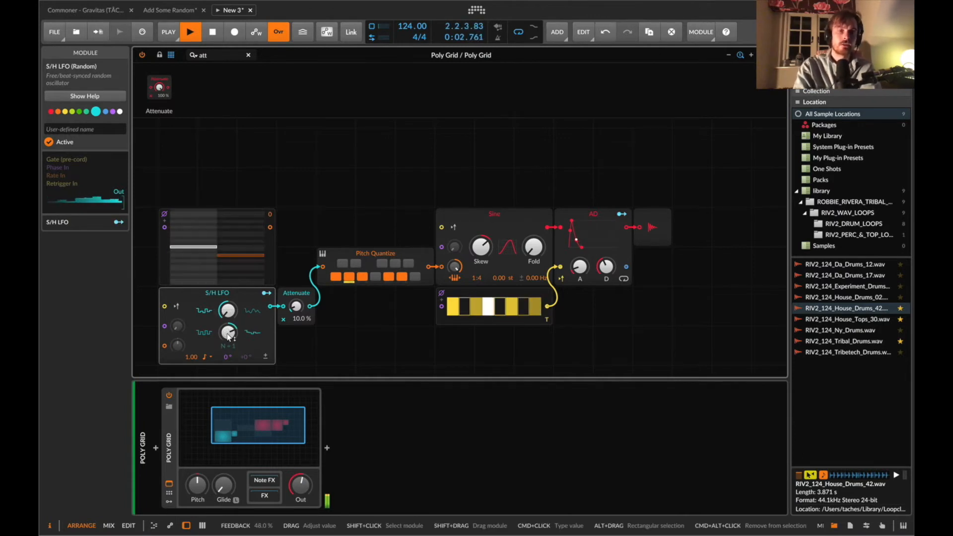
Rearrange the grid modules, rewire Pitches into Pitch Quantize, and place the Attenuate beside the S/H LFO.
drag(339, 185, 187, 313)
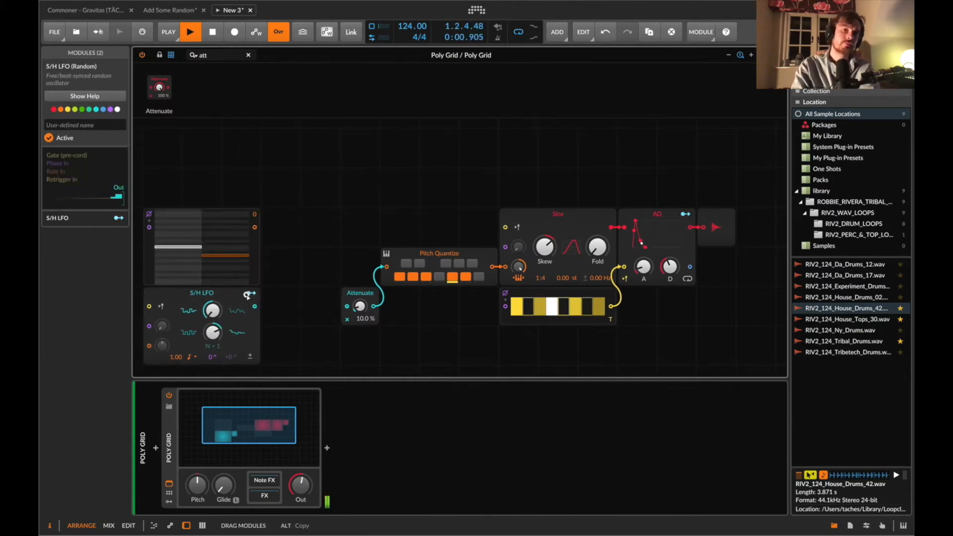
drag(255, 307, 347, 306)
drag(254, 227, 387, 268)
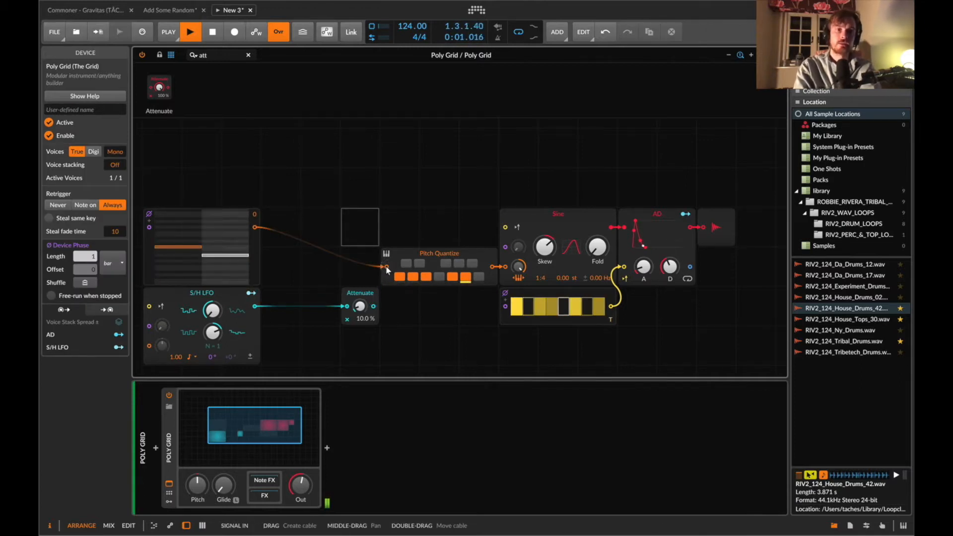
drag(368, 293, 387, 268)
click(340, 306)
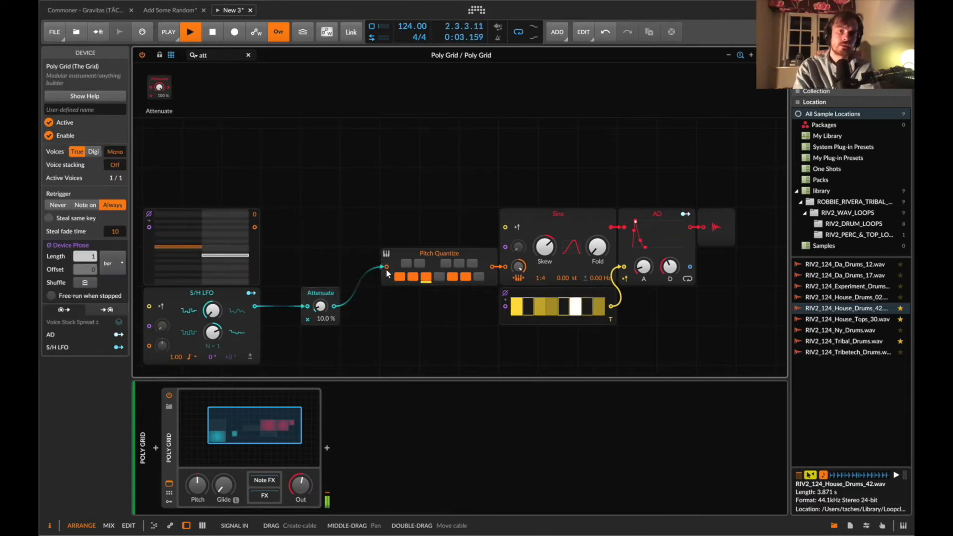
key(super+z)
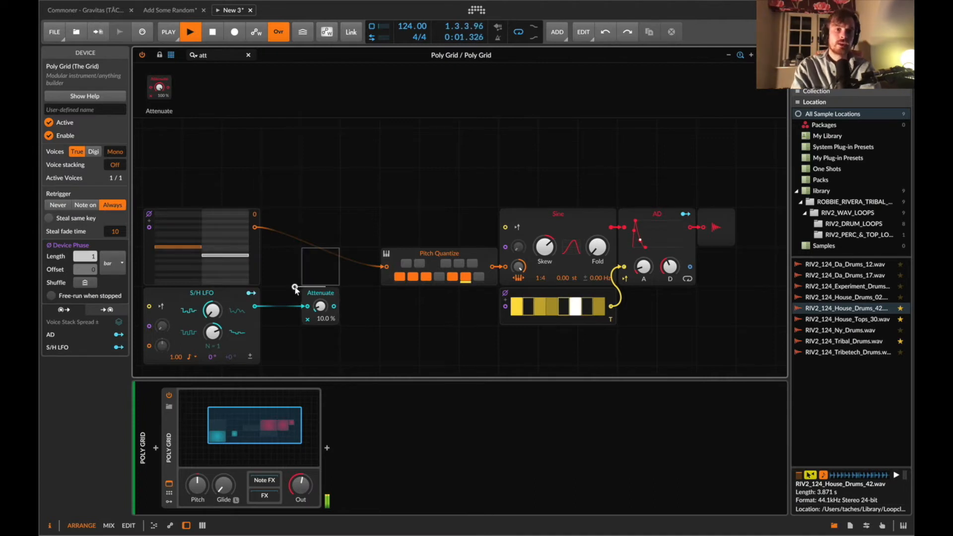
click(320, 292)
drag(320, 290, 281, 291)
Insert a Select module before Pitch Quantize and patch the Attenuate output into its second signal input.
text(sel)
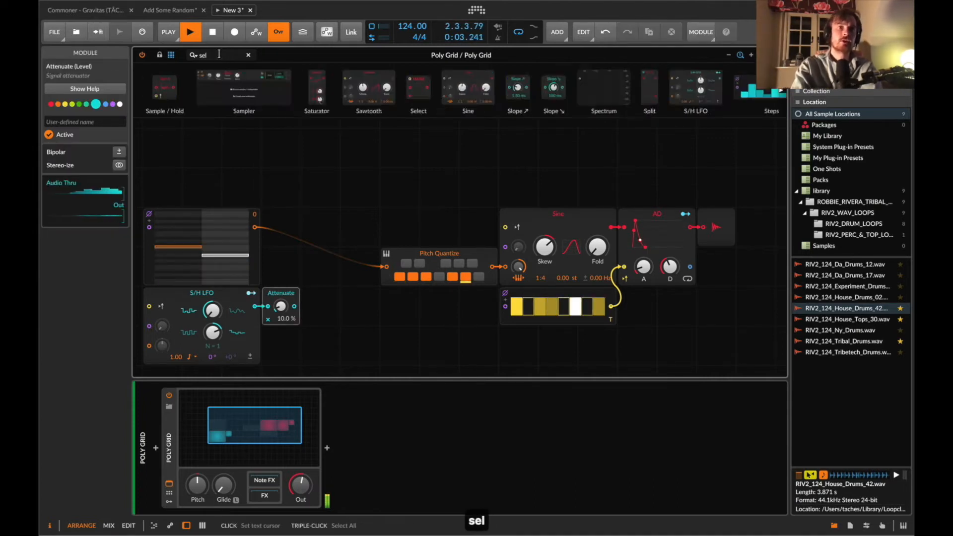
drag(160, 99, 360, 269)
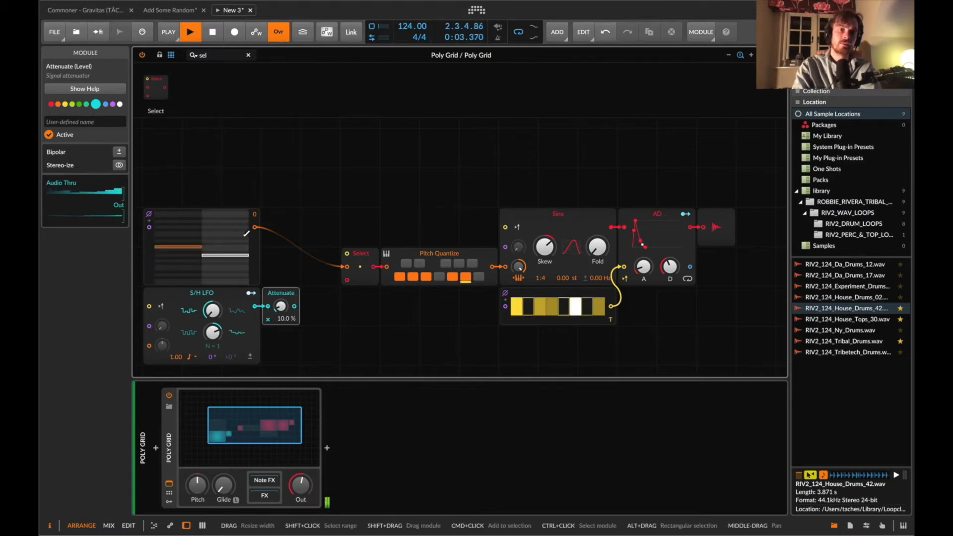
drag(297, 306, 347, 280)
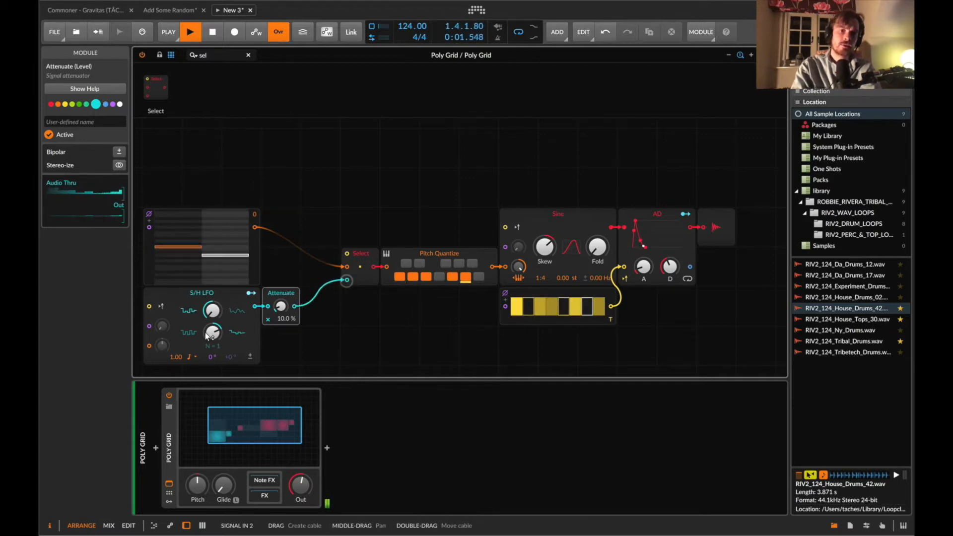
Try a Button module as the Select switch, toggling it, and remove it again.
key(BackSpace)
key(BackSpace)
key(BackSpace)
text(but)
drag(155, 87, 347, 253)
click(359, 228)
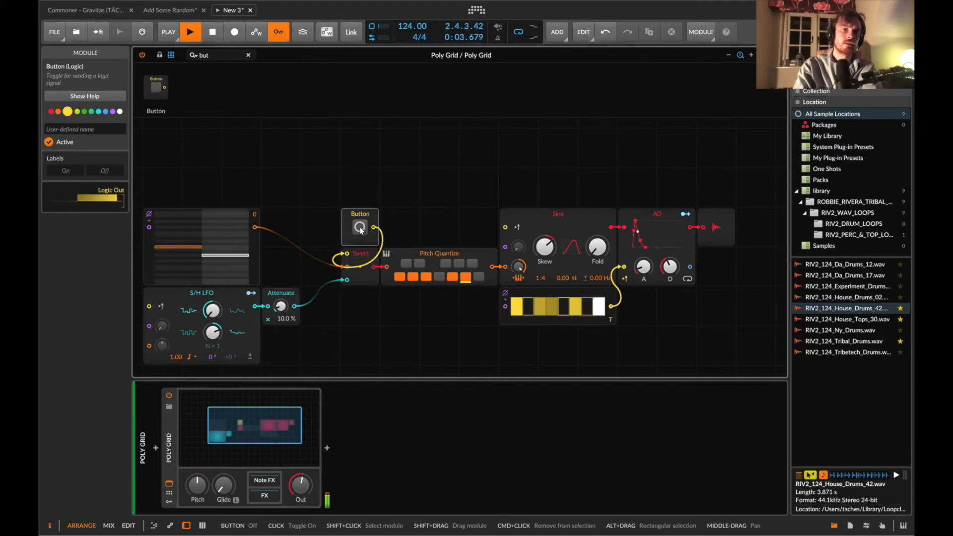
click(360, 228)
click(360, 228)
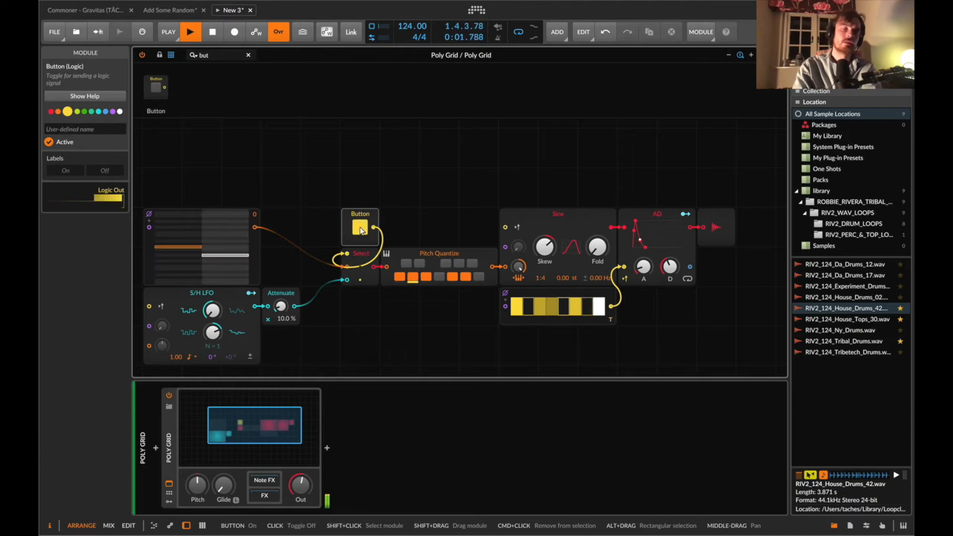
click(361, 231)
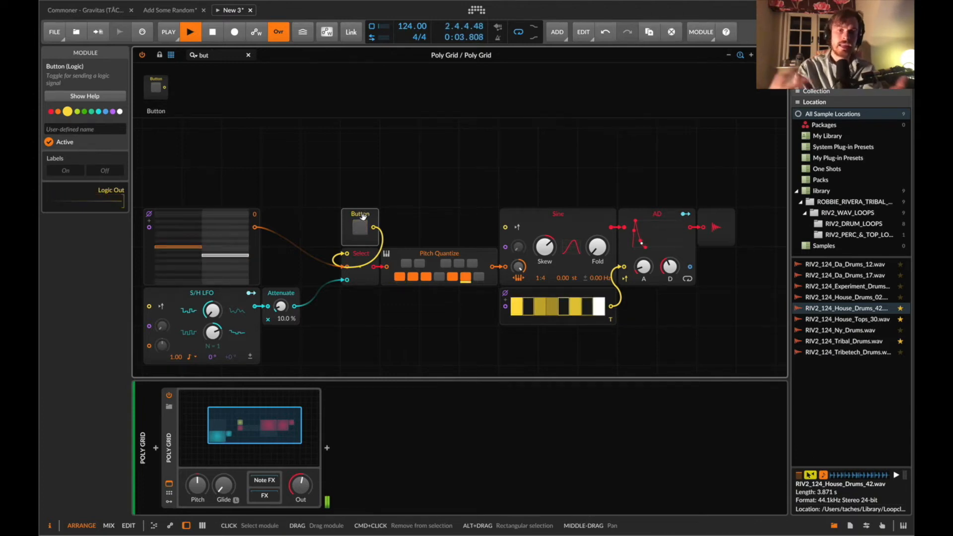
key(BackSpace)
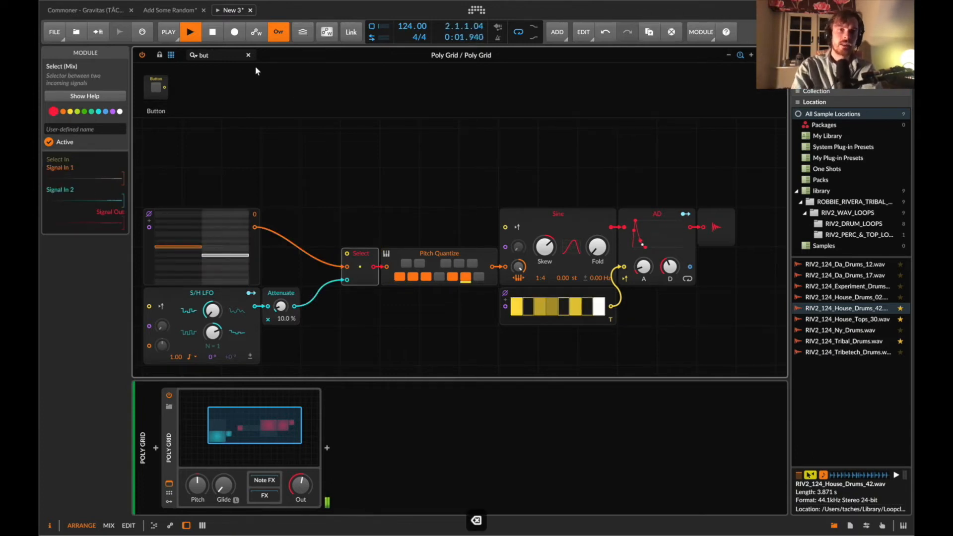
Add a Chance module at 25% driving the Select switch, triggered by the Gates sequencer's output.
click(228, 57)
text(chan)
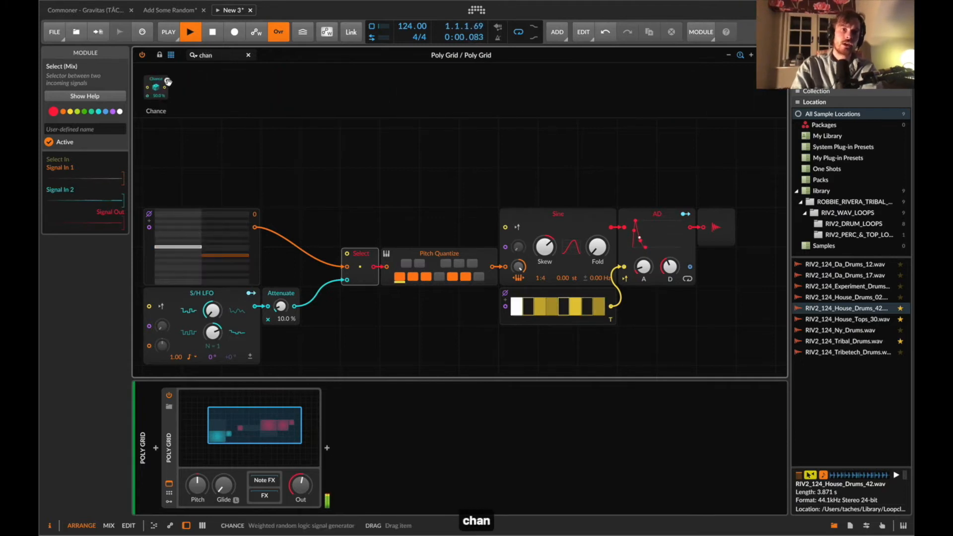
drag(156, 88, 332, 237)
super+click(331, 237)
text(25)
key(Return)
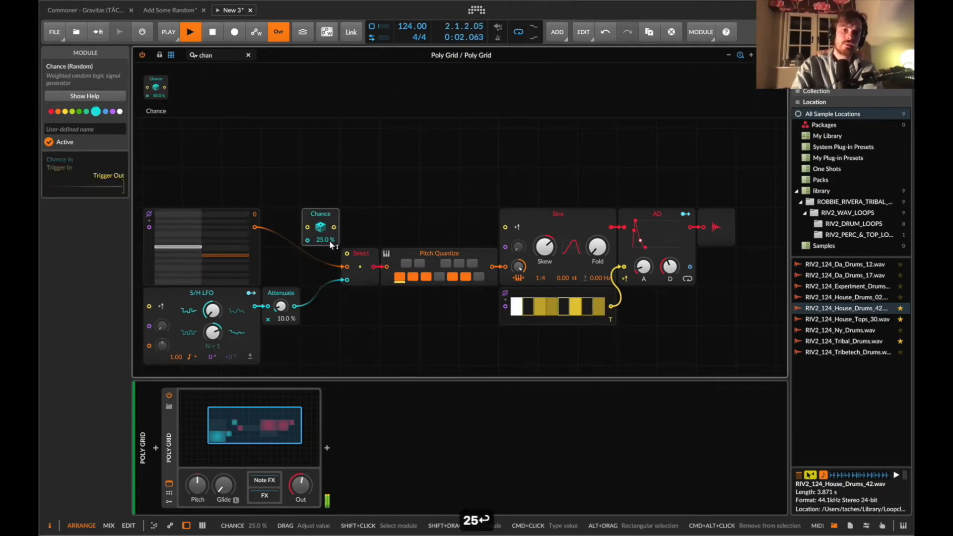
drag(612, 307, 347, 253)
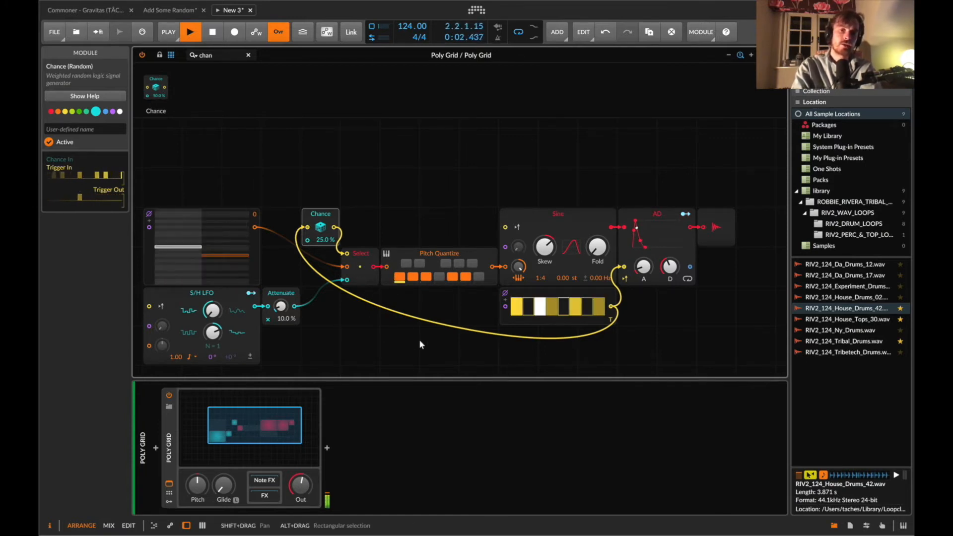
Insert a Sample / Hold module after Chance and trigger it from the Gates sequencer's output.
click(218, 55)
key(BackSpace)
text(sam)
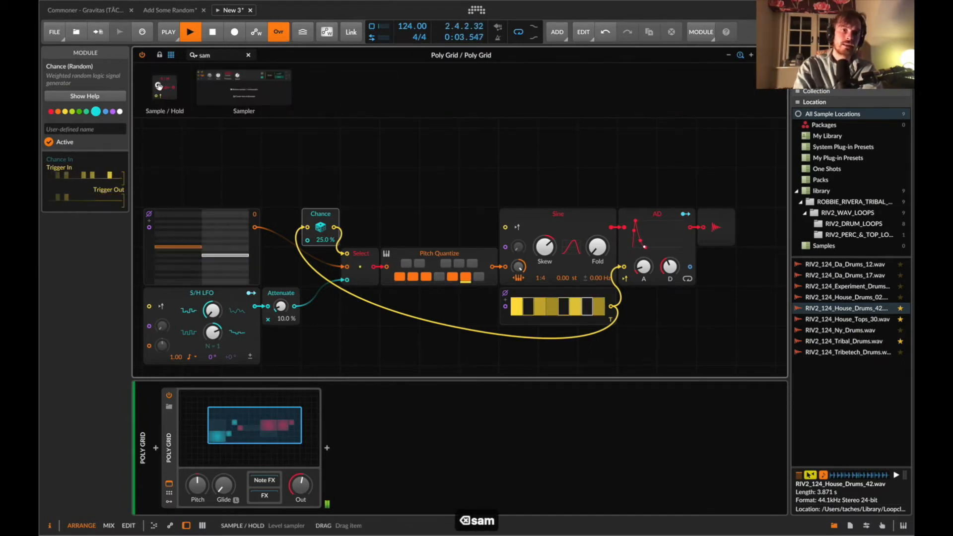
drag(158, 86, 350, 228)
drag(614, 312, 347, 240)
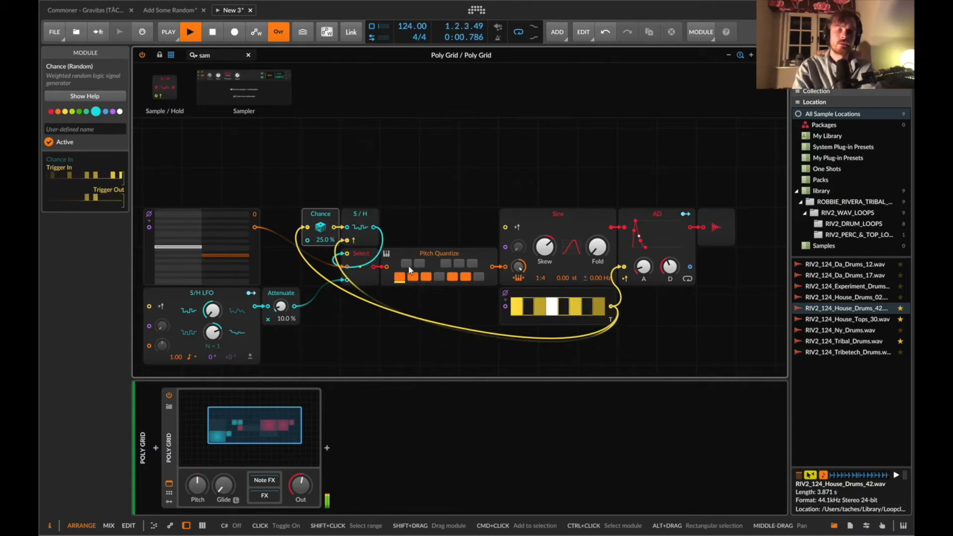
Set the Attenuate amount to 20%.
drag(216, 333, 215, 303)
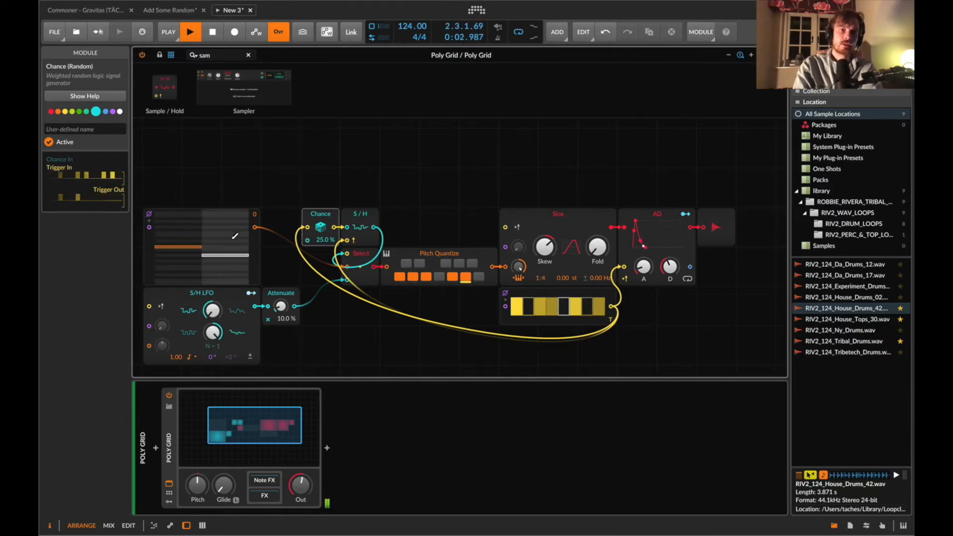
super+click(279, 306)
text(20)
key(Return)
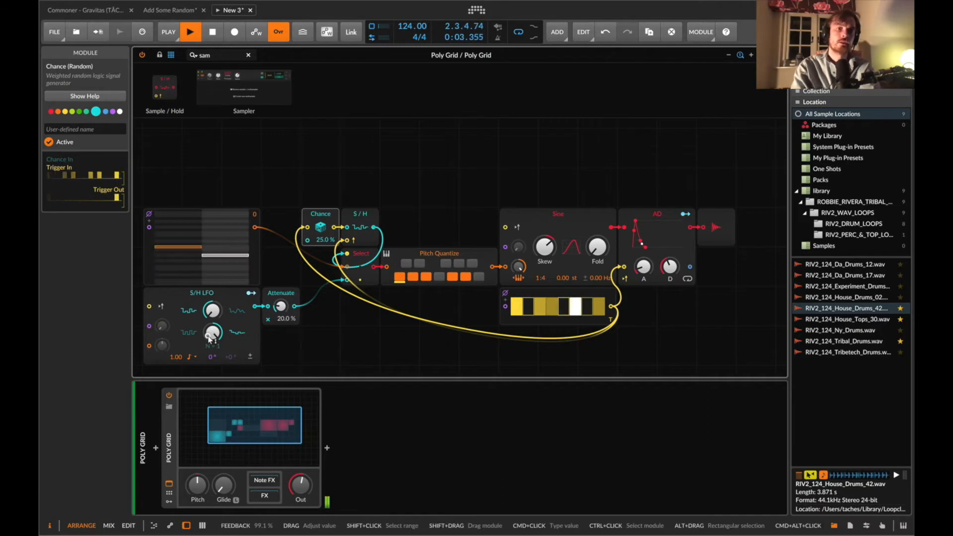
Set the S/H LFO rate to 16th note.
mouse_move(207, 336)
mouse_down()
mouse_move(209, 351)
mouse_move(212, 333)
mouse_up()
click(192, 357)
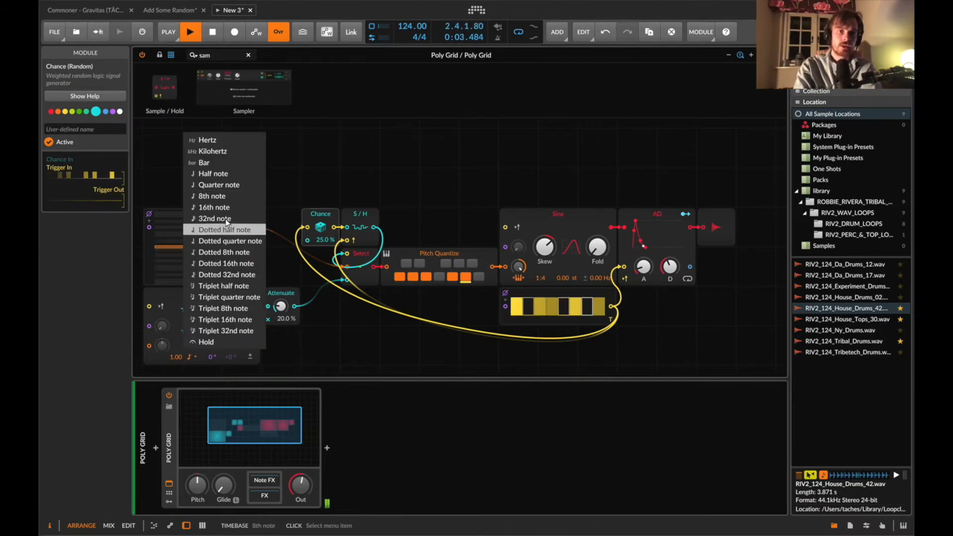
click(219, 207)
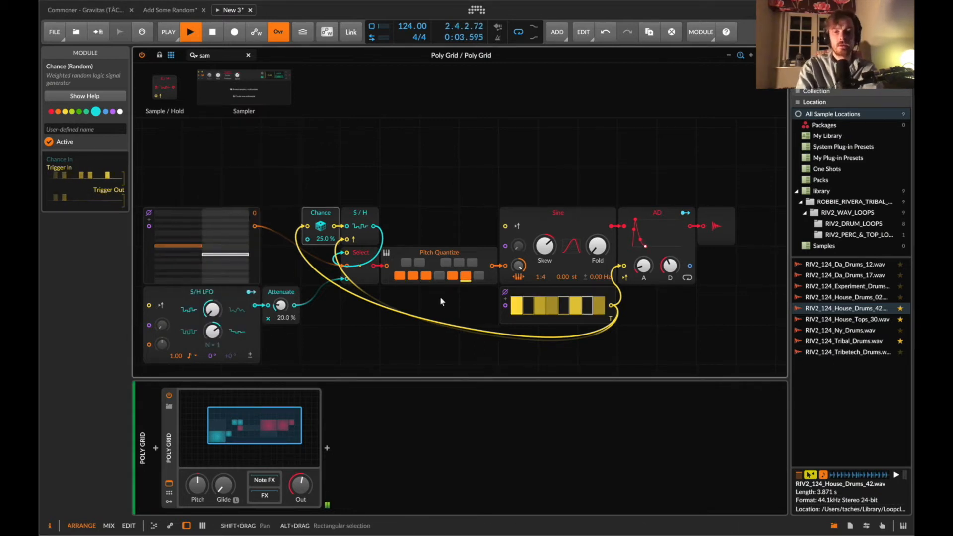
Select the whole patch, duplicate it, and move the copy below the original.
scroll(441, 301, down, 2)
scroll(441, 301, left, 3)
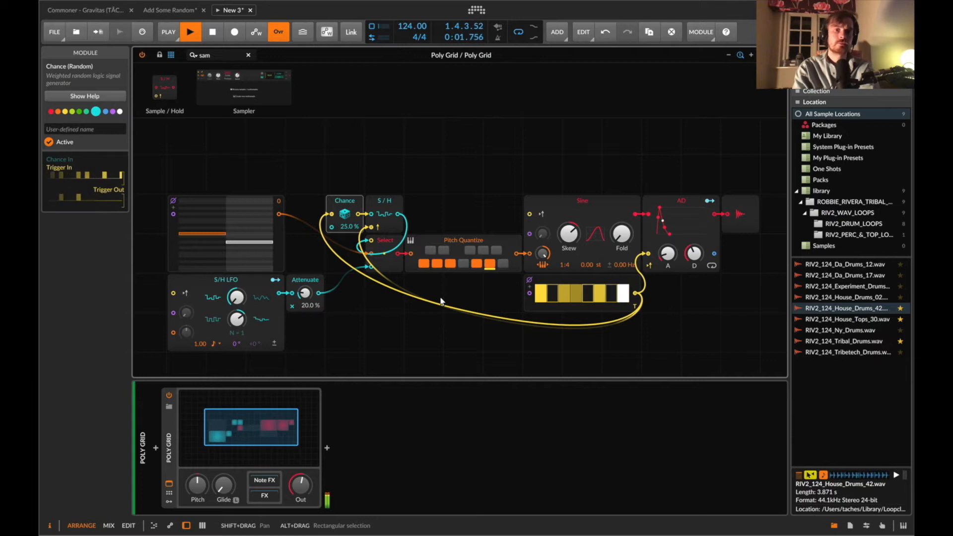
scroll(441, 301, down, 3)
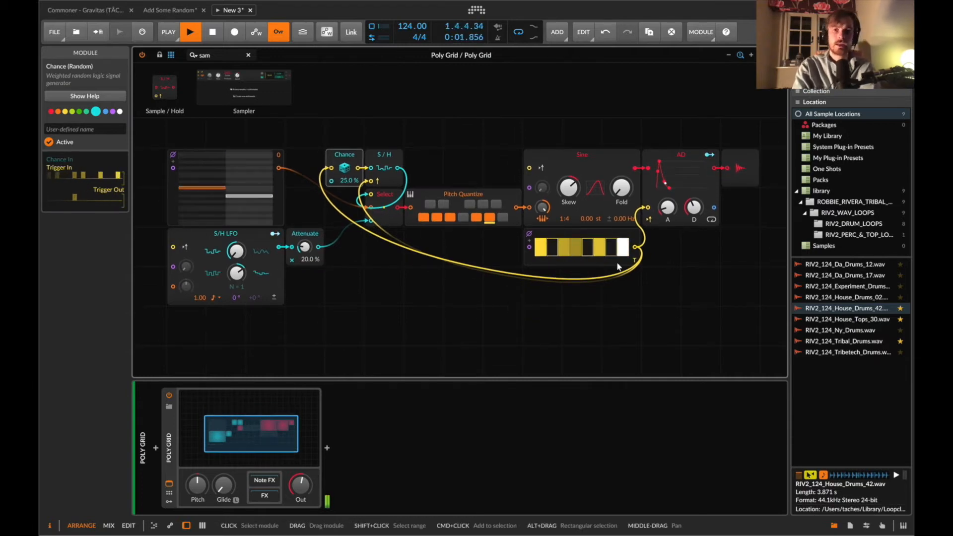
drag(660, 309, 245, 116)
key(super+d)
scroll(356, 202, down, 5)
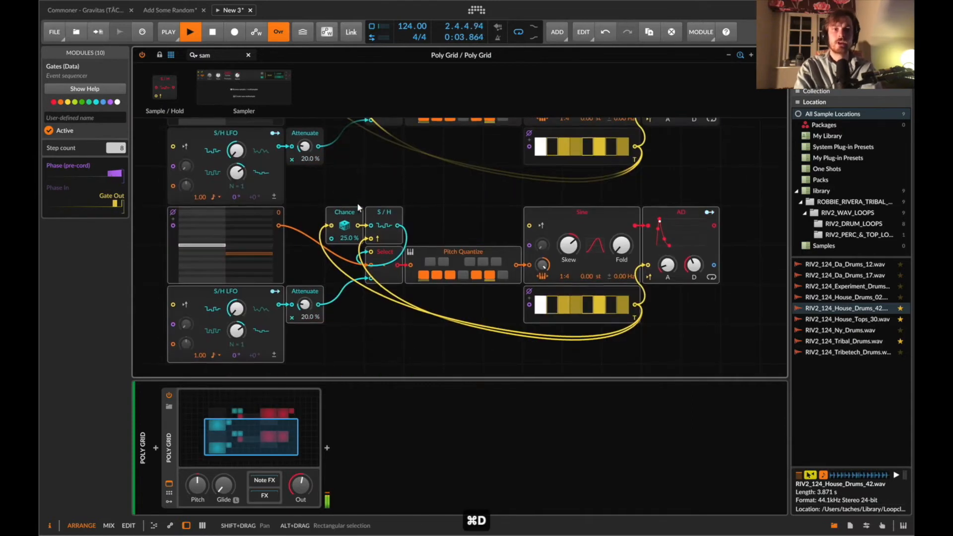
drag(172, 265, 173, 309)
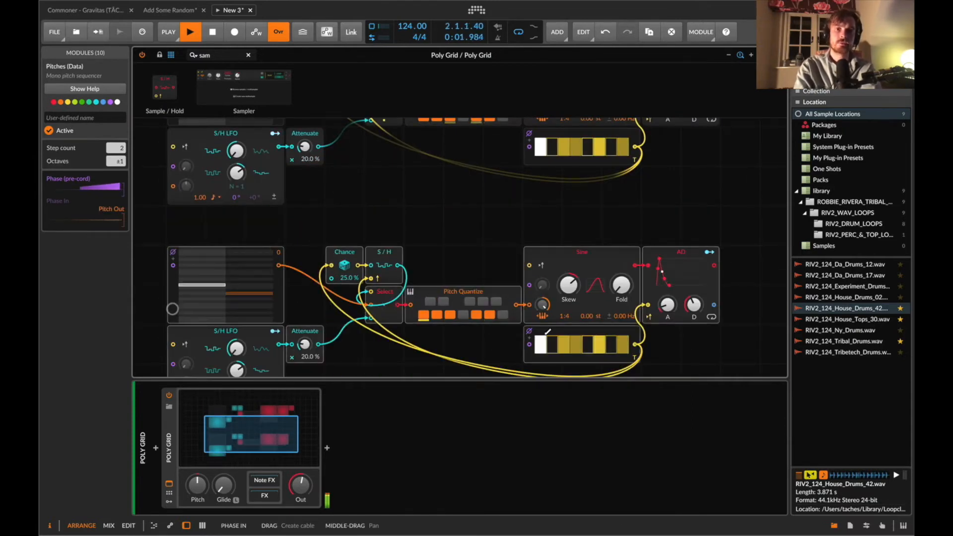
Set the duplicated Gates sequencer's step count to 16 and switch one of its steps off.
click(551, 330)
click(113, 151)
text(16)
key(Return)
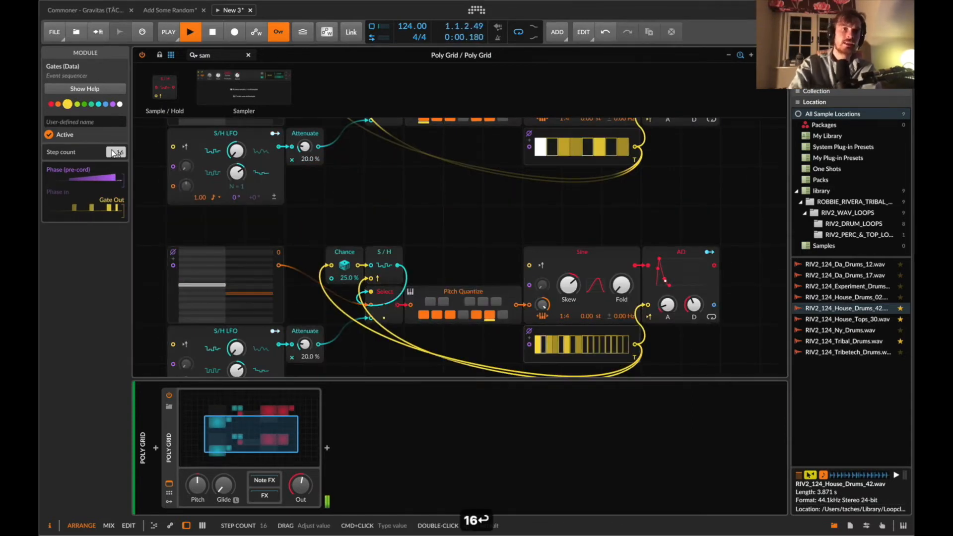
drag(567, 321, 567, 321)
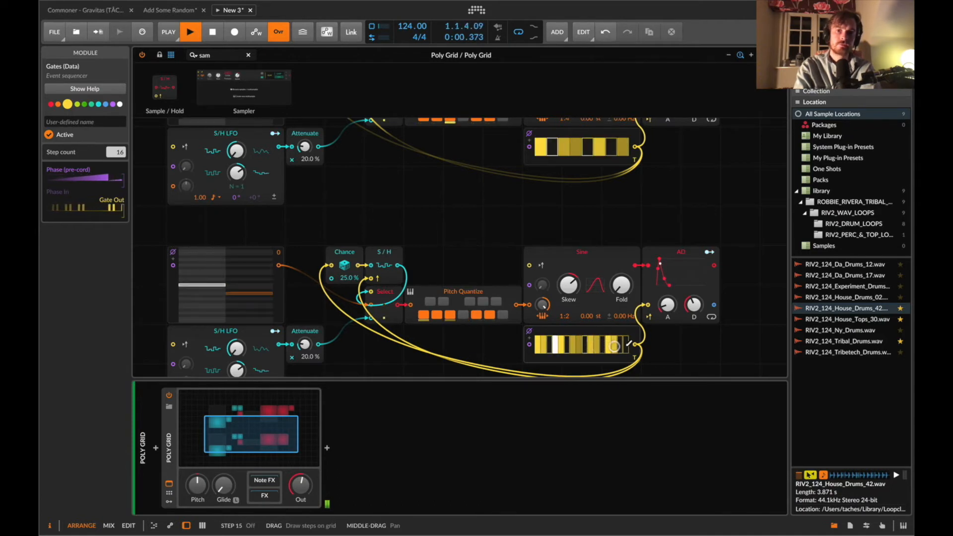
Patch the duplicated voice's AD output into the mixer's second input.
scroll(705, 287, down, 3)
drag(714, 313, 743, 183)
scroll(468, 328, down, 5)
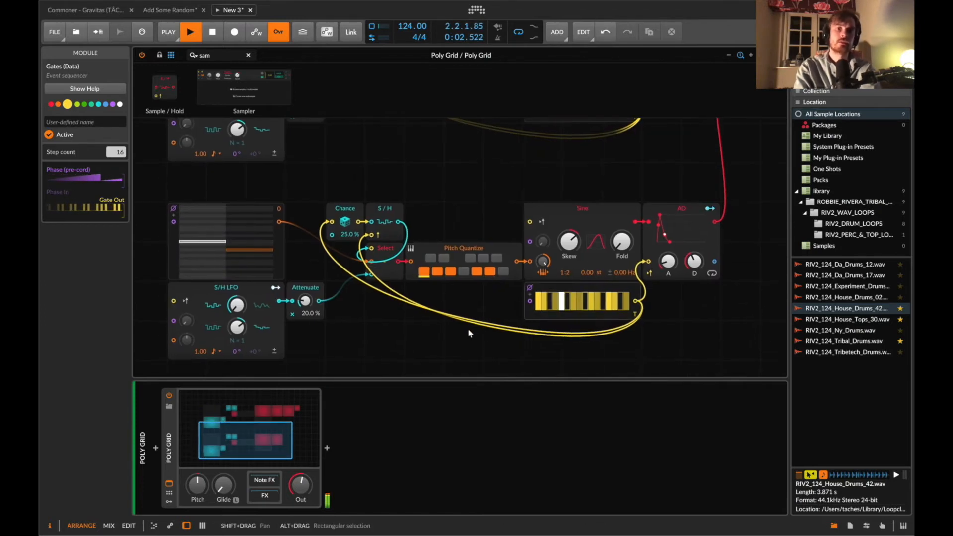
Delete the Chance, Sample / Hold, Select and Attenuate modules from the duplicated voice.
click(397, 192)
drag(403, 189, 321, 318)
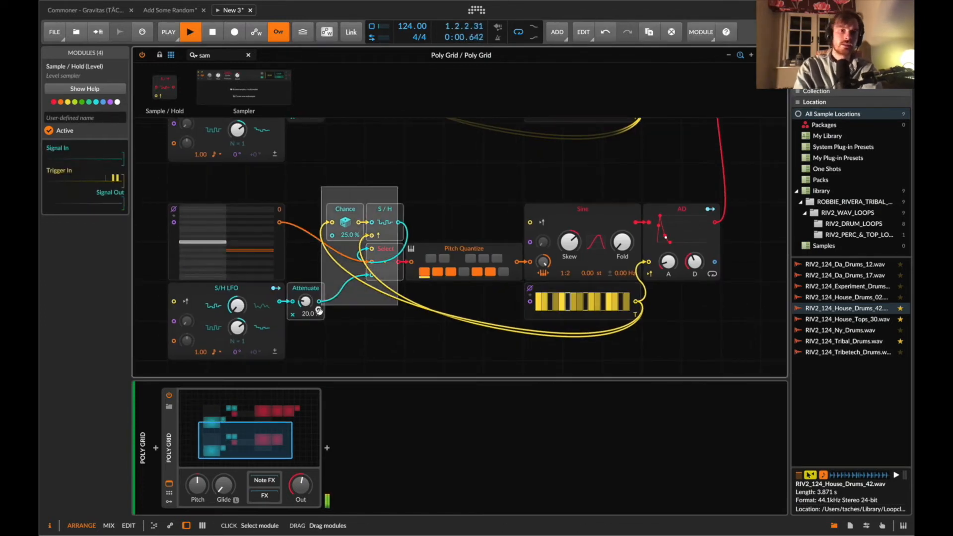
key(BackSpace)
click(244, 292)
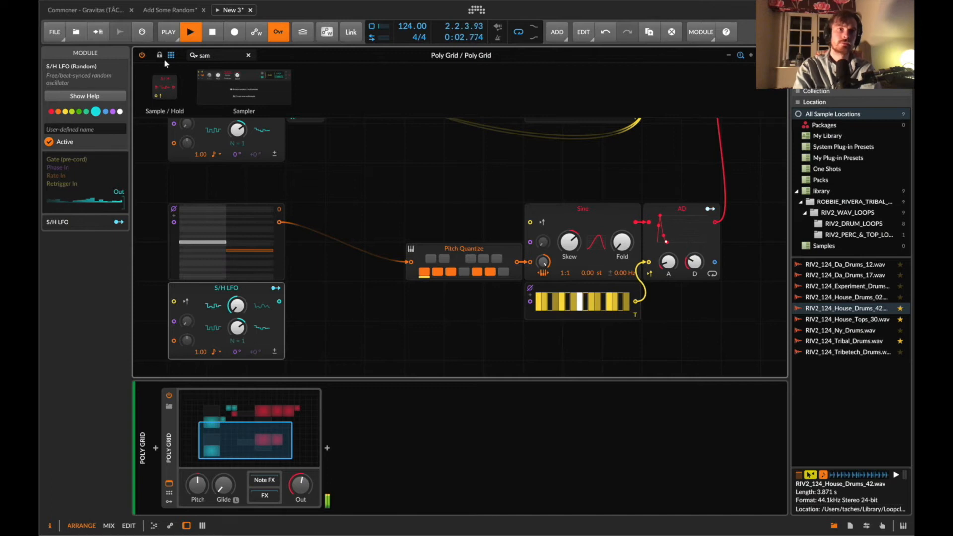
Insert an Add module between the duplicated Pitches sequencer and Pitch Quantize.
text(add)
drag(160, 91, 414, 261)
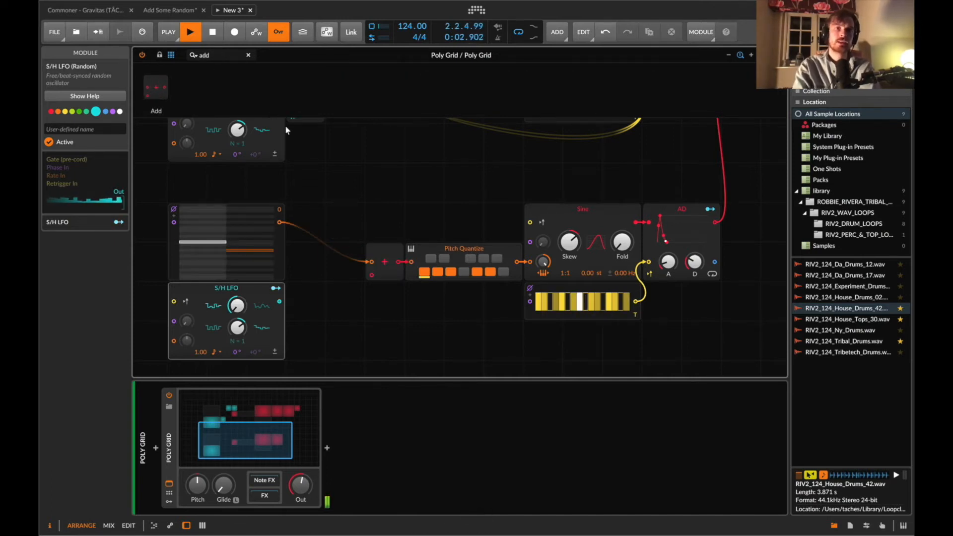
Copy the first voice's Attenuate beside the duplicated S/H LFO and patch it into the Add module's second input.
scroll(298, 139, up, 2)
click(304, 136)
key(super+c)
click(294, 331)
key(super+v)
scroll(294, 331, down, 1)
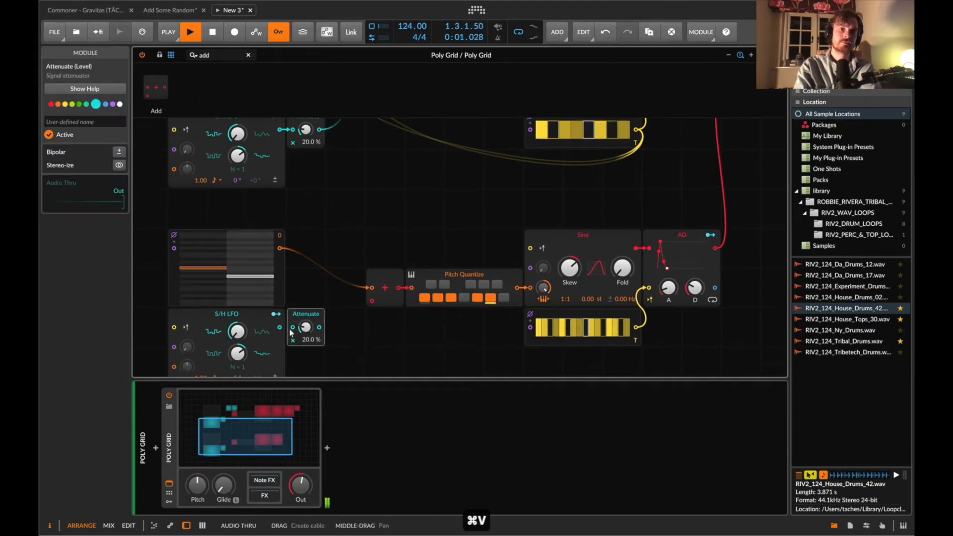
drag(319, 327, 371, 302)
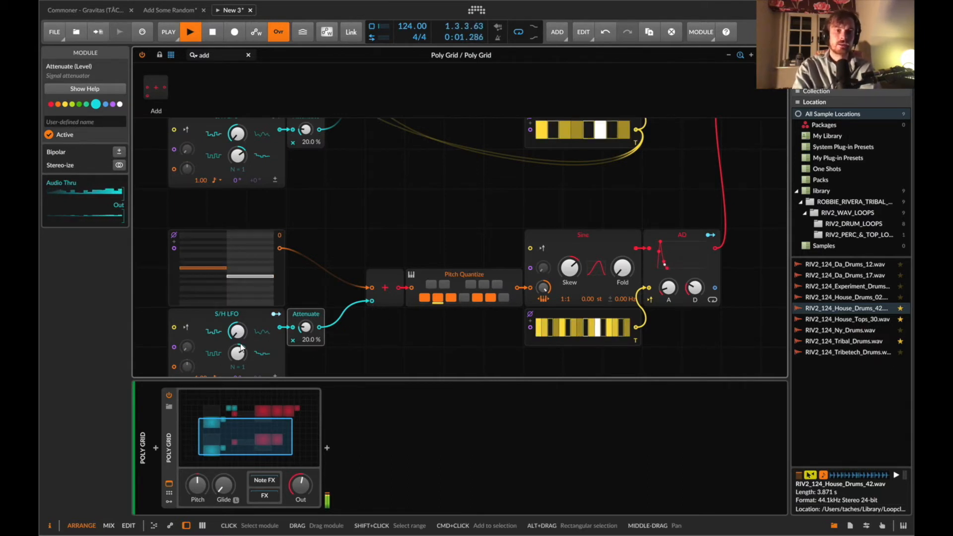
Insert a Sample / Hold after the Add module, triggered by the duplicated Gates sequencer's output.
scroll(234, 345, down, 2)
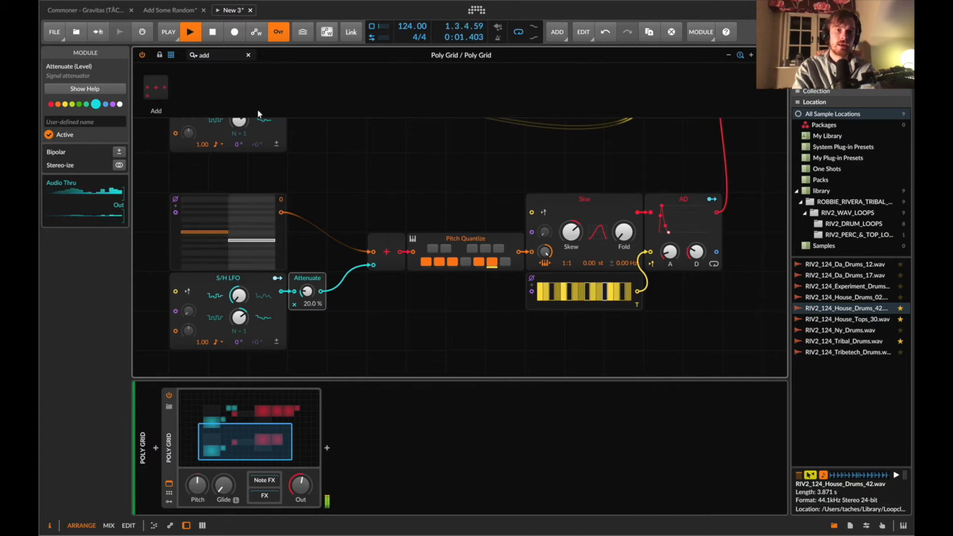
click(218, 53)
text(sam)
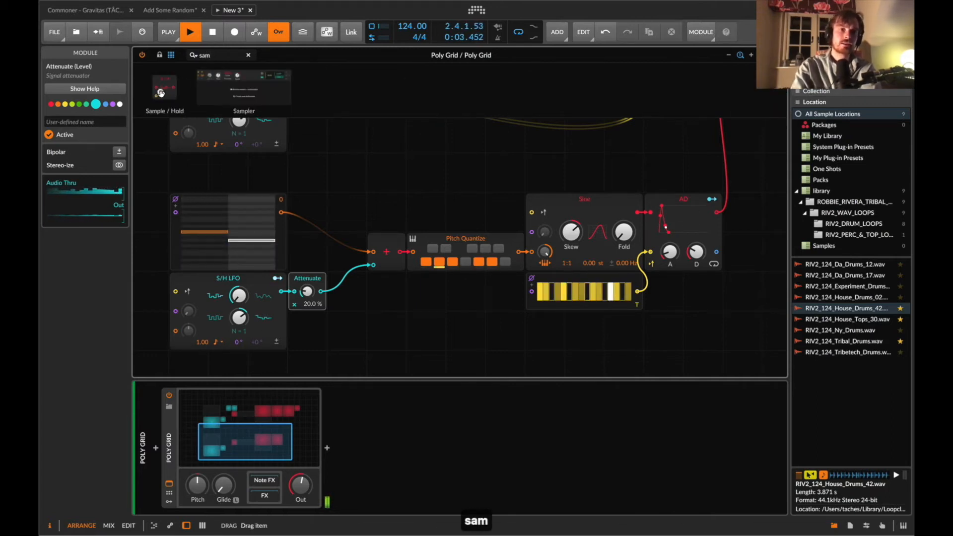
drag(405, 251, 405, 251)
drag(638, 292, 413, 266)
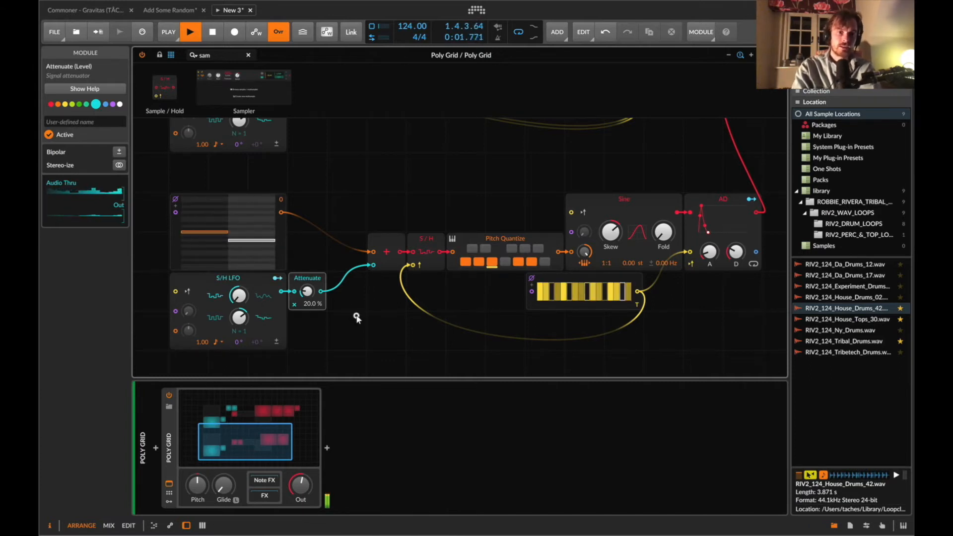
Deactivate and reactivate the duplicated voice's S/H LFO and Attenuate modules.
drag(356, 316, 209, 284)
key(9)
key(0)
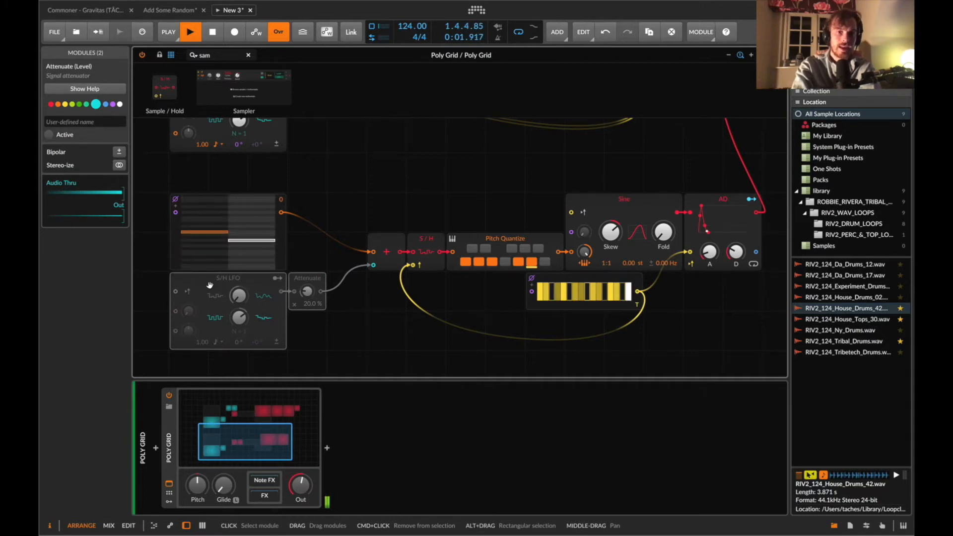
key(0)
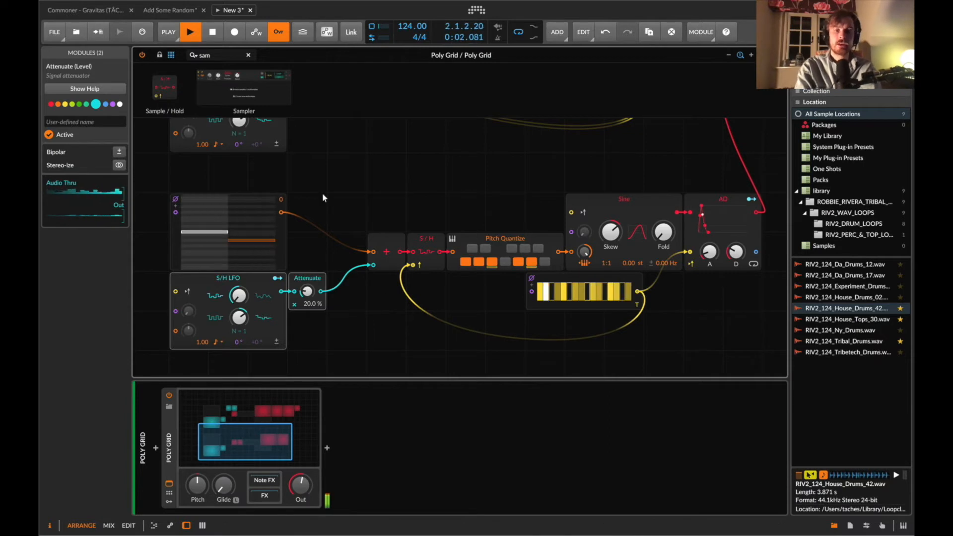
Insert a Select module between the duplicated voice's Attenuate and the Add module.
scroll(348, 177, up, 5)
scroll(370, 228, down, 5)
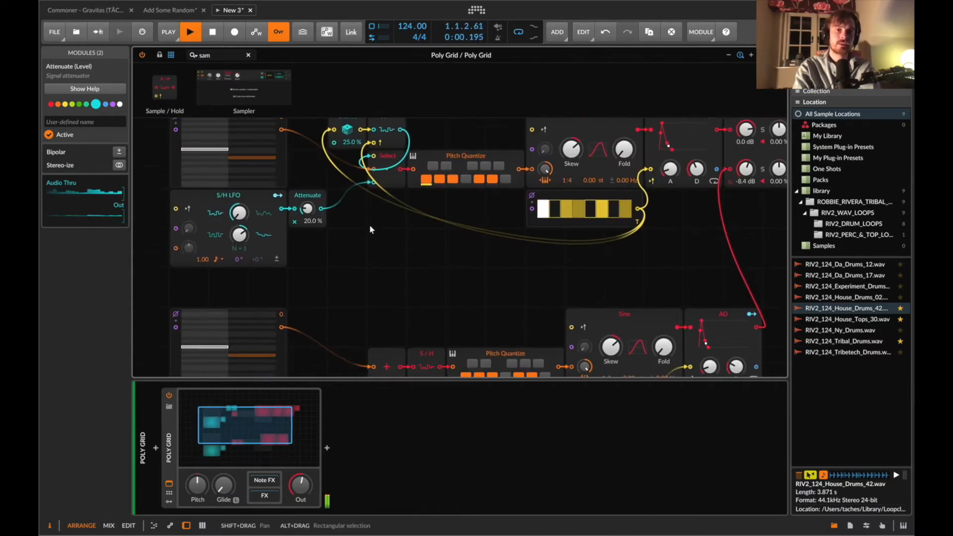
scroll(378, 257, up, 5)
scroll(379, 204, down, 1)
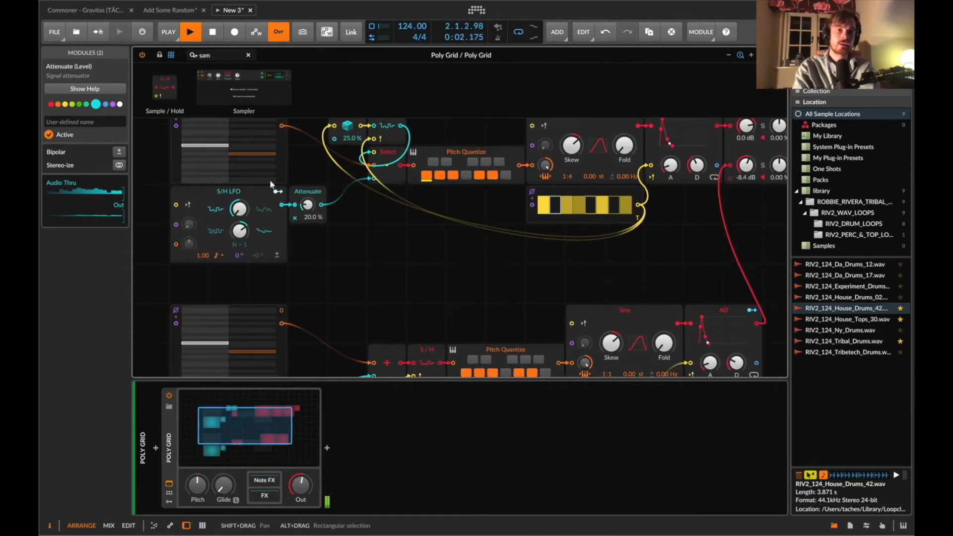
scroll(254, 319, down, 4)
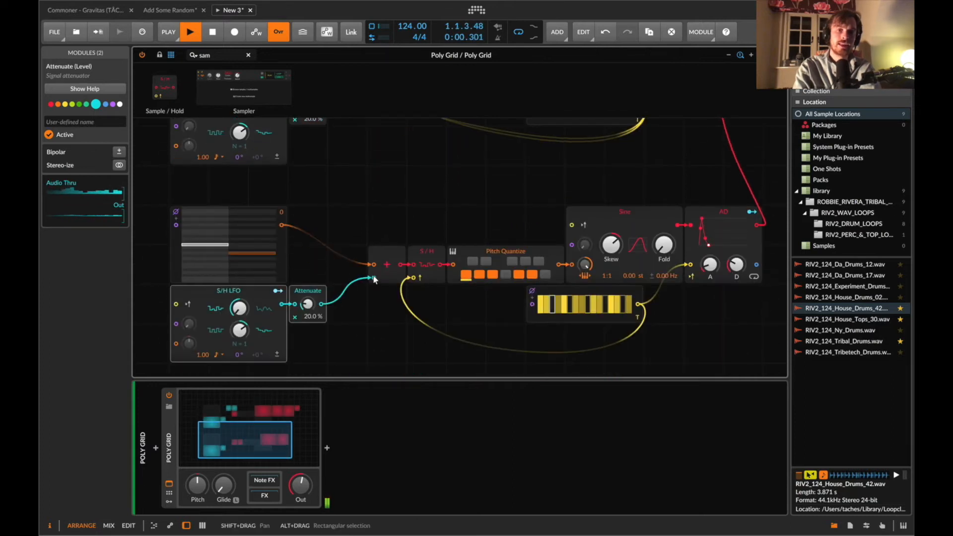
text(sel)
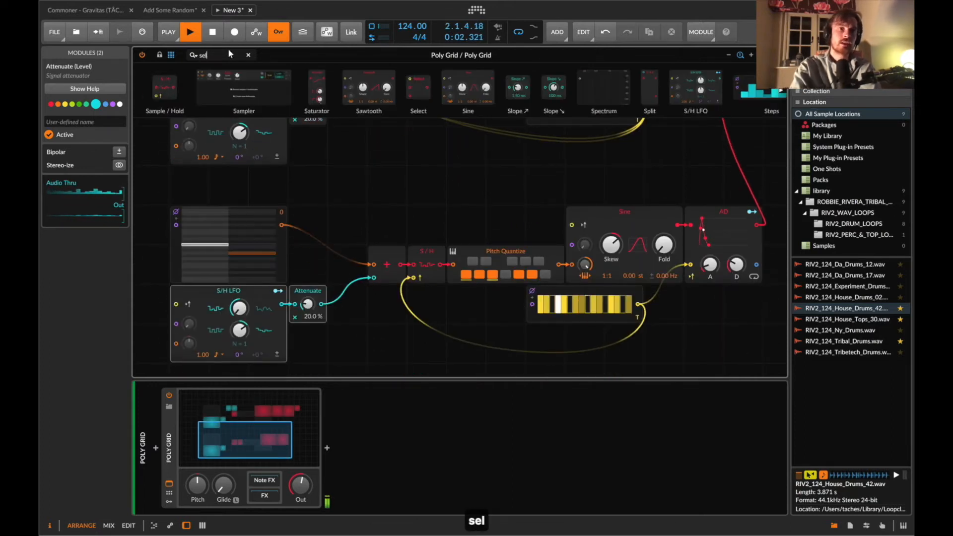
drag(156, 88, 373, 279)
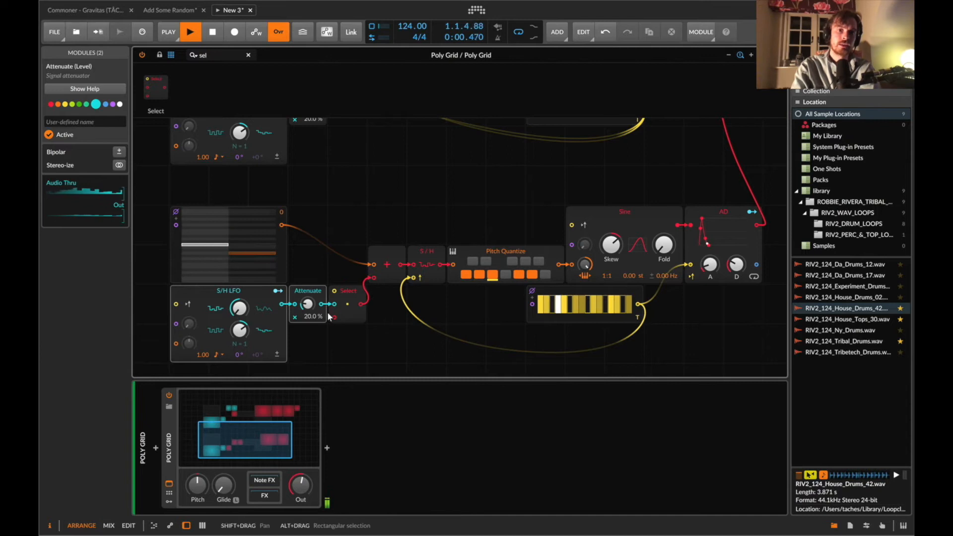
drag(334, 318, 334, 318)
double_click(334, 304)
drag(311, 358, 242, 330)
scroll(328, 321, down, 3)
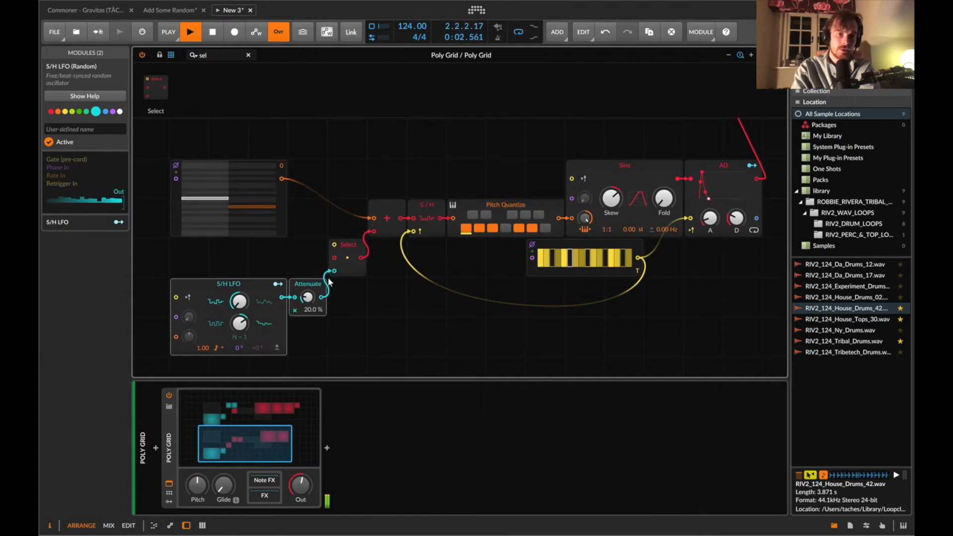
Copy the first voice's Chance and Sample / Hold into the duplicated voice and trigger Chance from its Gates sequencer.
scroll(327, 281, up, 10)
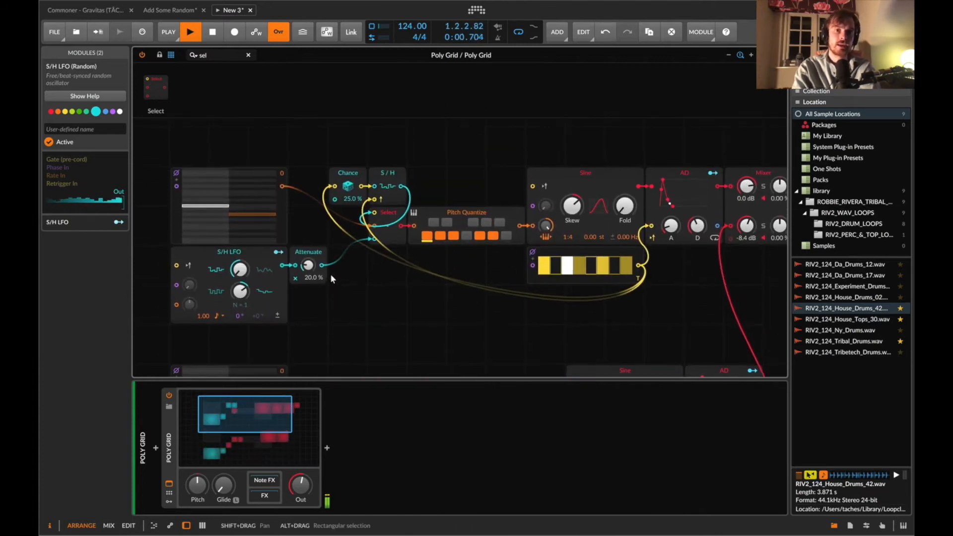
click(389, 204)
scroll(350, 169, down, 9)
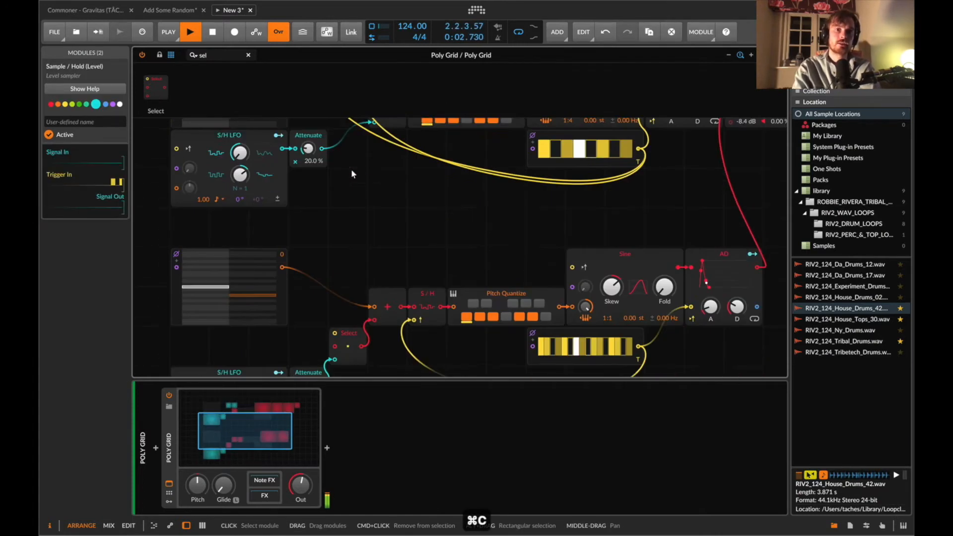
click(299, 241)
key(super+v)
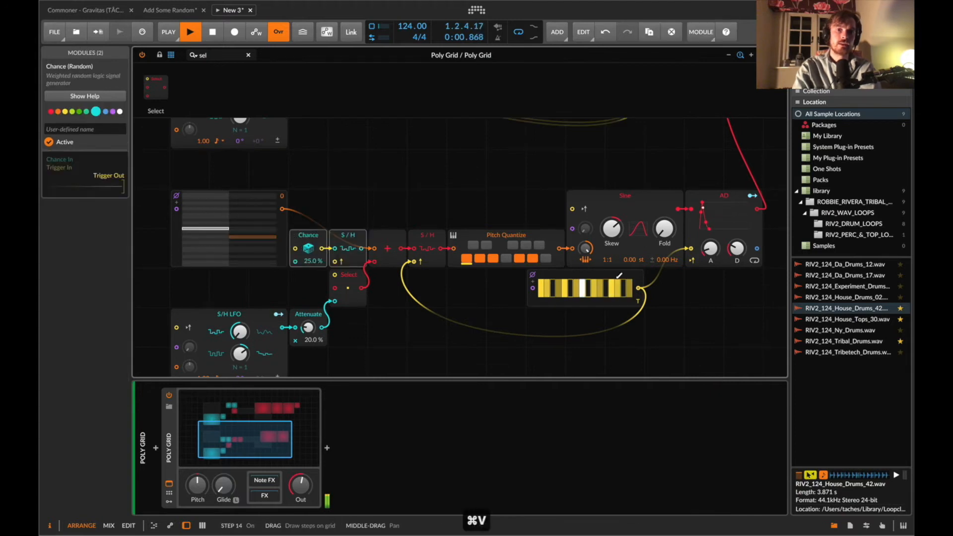
drag(638, 289, 295, 248)
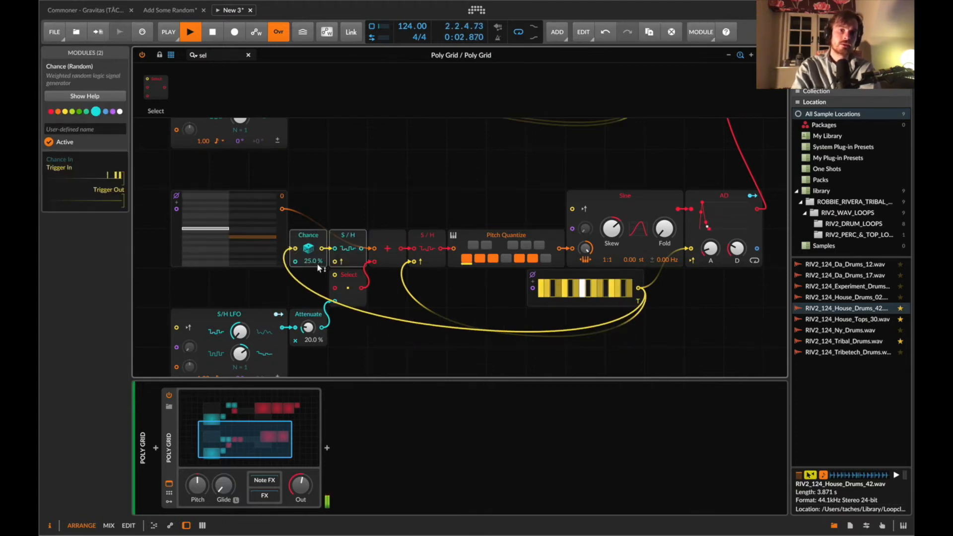
Set the copied Chance to 50% and patch its Sample / Hold output into the Select switch input.
double_click(313, 261)
text(50)
key(Return)
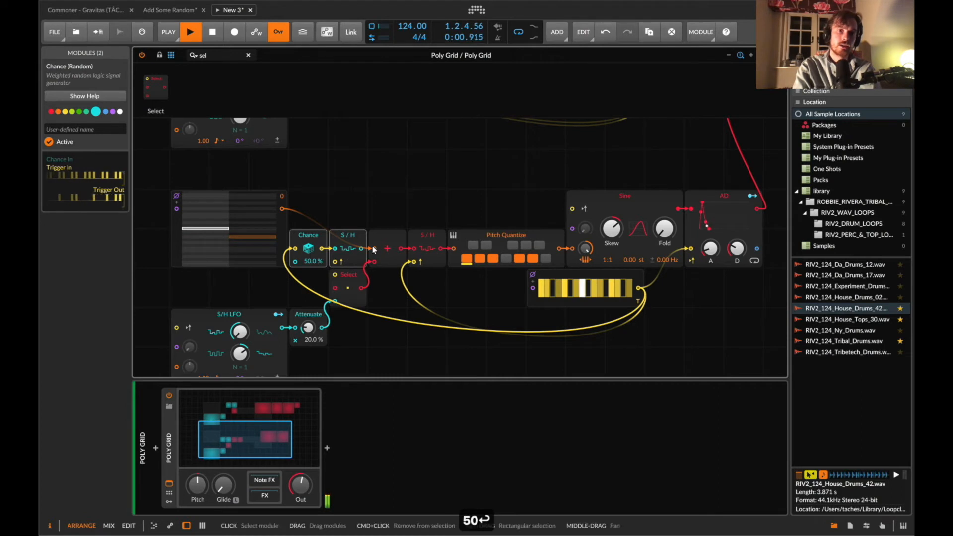
drag(362, 249, 336, 275)
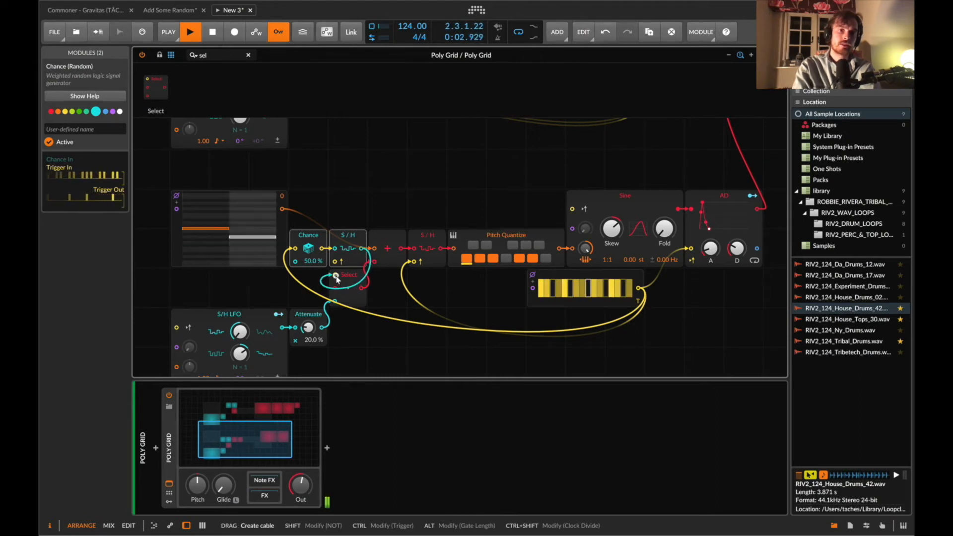
Patch the Gates sequencer into the copied Sample / Hold trigger input and set the duplicated voice's Attenuate to 30%.
drag(628, 288, 334, 263)
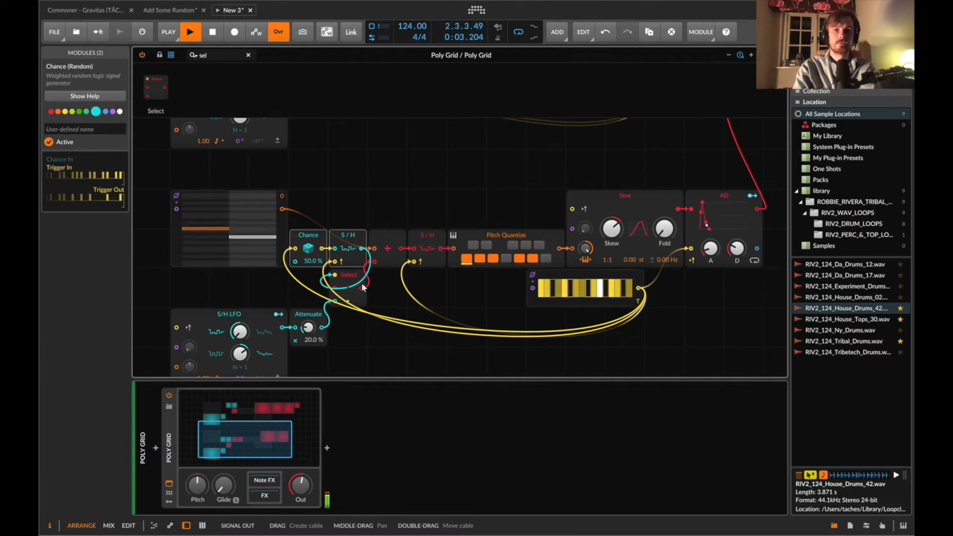
scroll(363, 287, down, 3)
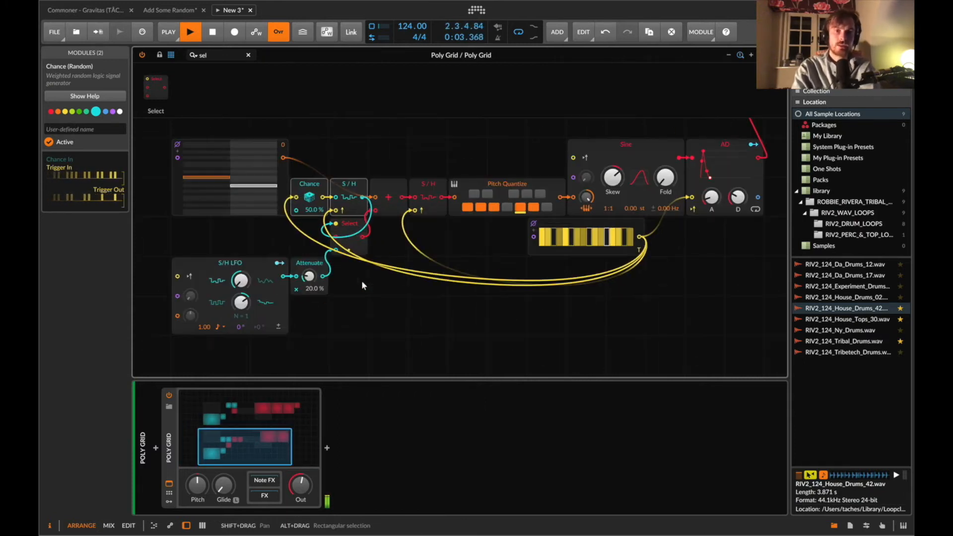
scroll(362, 281, up, 6)
scroll(389, 294, down, 4)
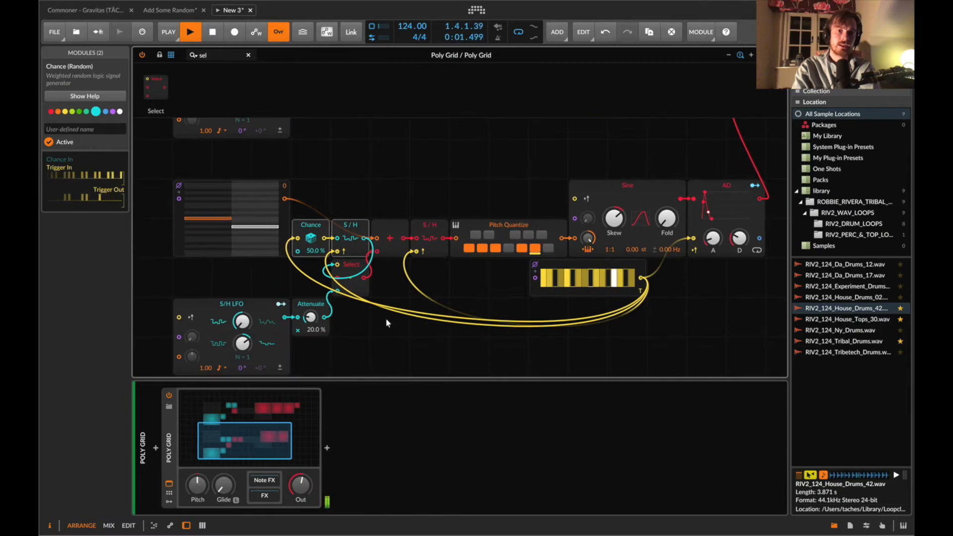
key(Return)
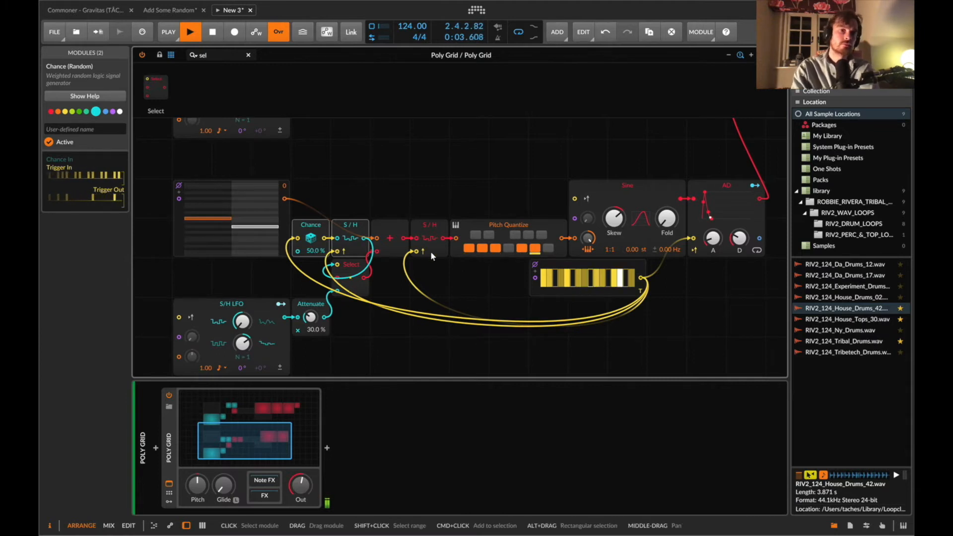
Copy the second voice's Sine oscillator and place the copy in the empty area below the patch.
scroll(430, 251, down, 3)
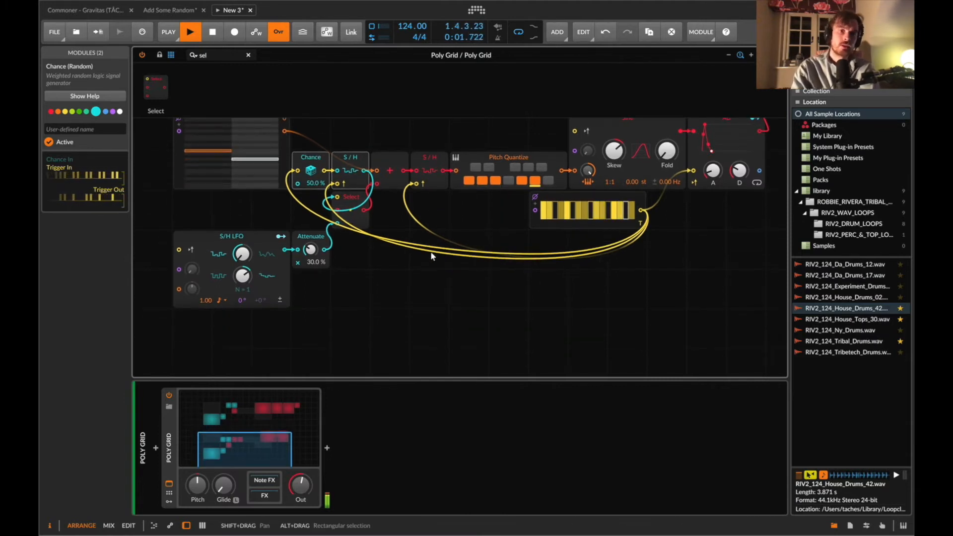
click(206, 55)
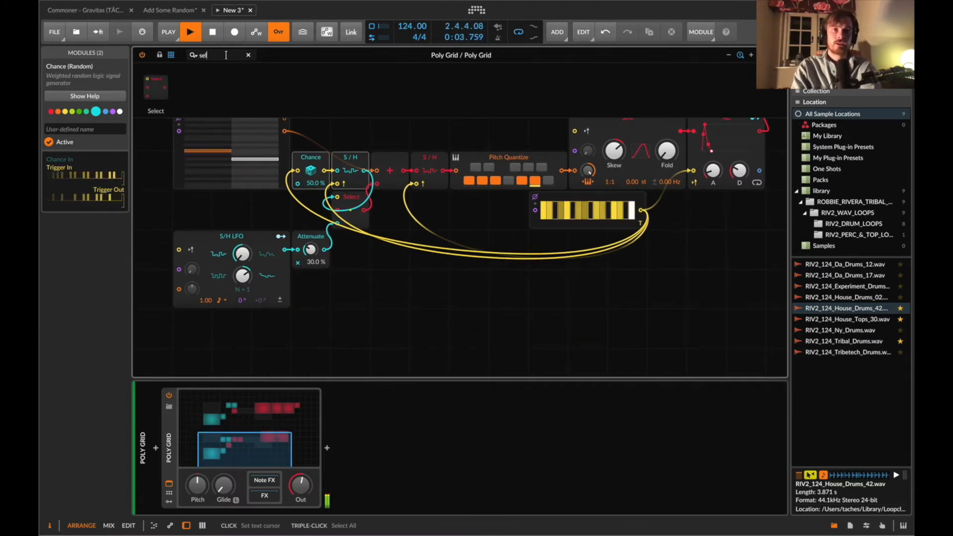
scroll(333, 189, down, 3)
scroll(333, 189, up, 2)
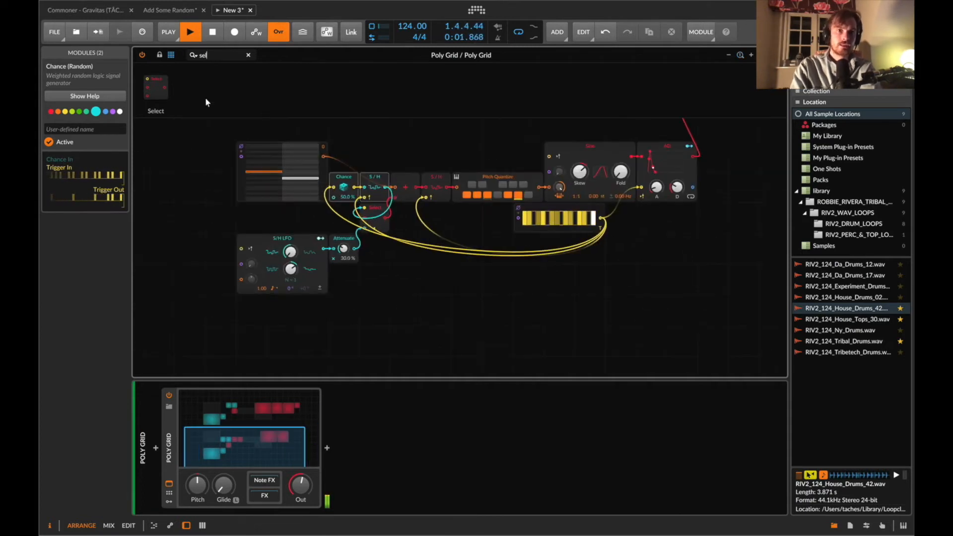
drag(605, 155, 602, 306)
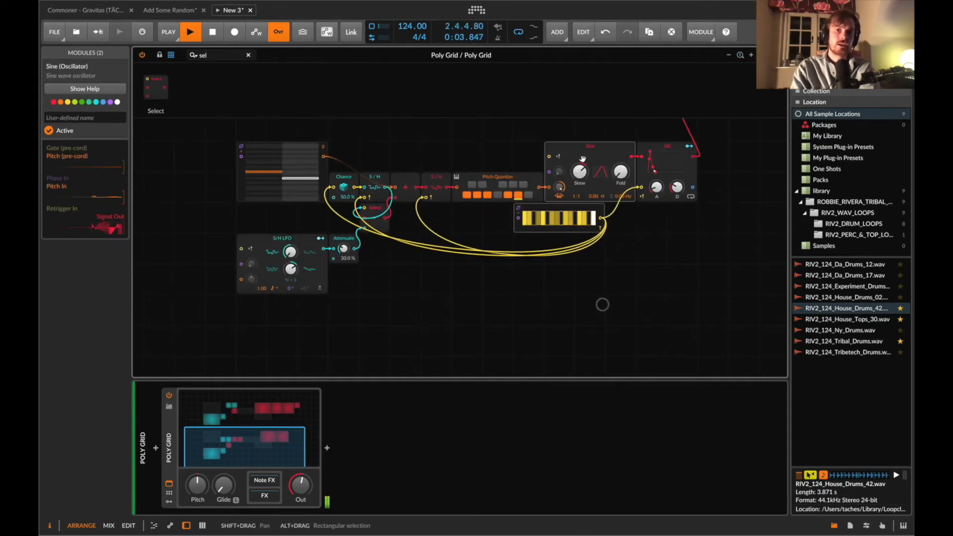
key(super+c)
key(super+v)
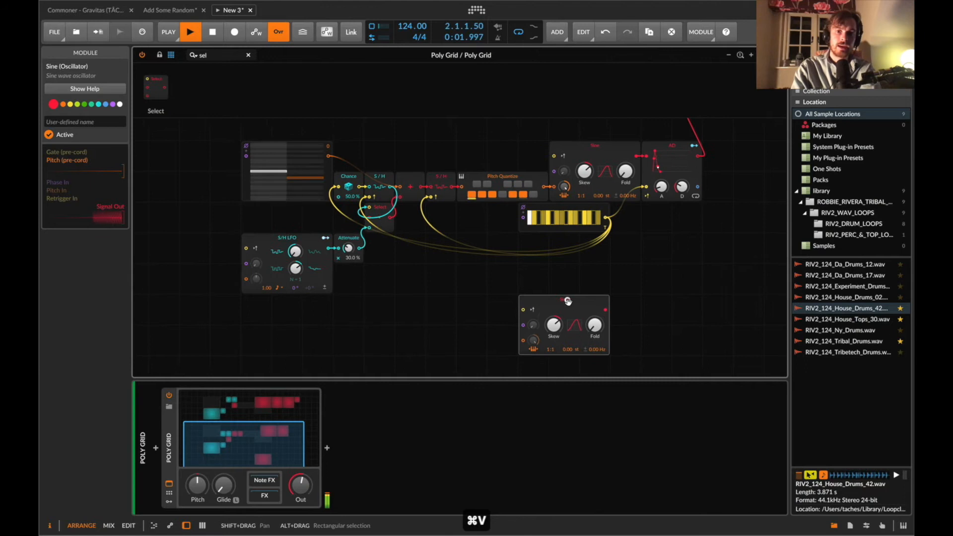
drag(568, 303, 600, 303)
Add a MinMax module, feed it both voices' Pitch Quantize outputs, and patch its Maximum output into the new Sine.
click(229, 55)
key(super+a)
text(min)
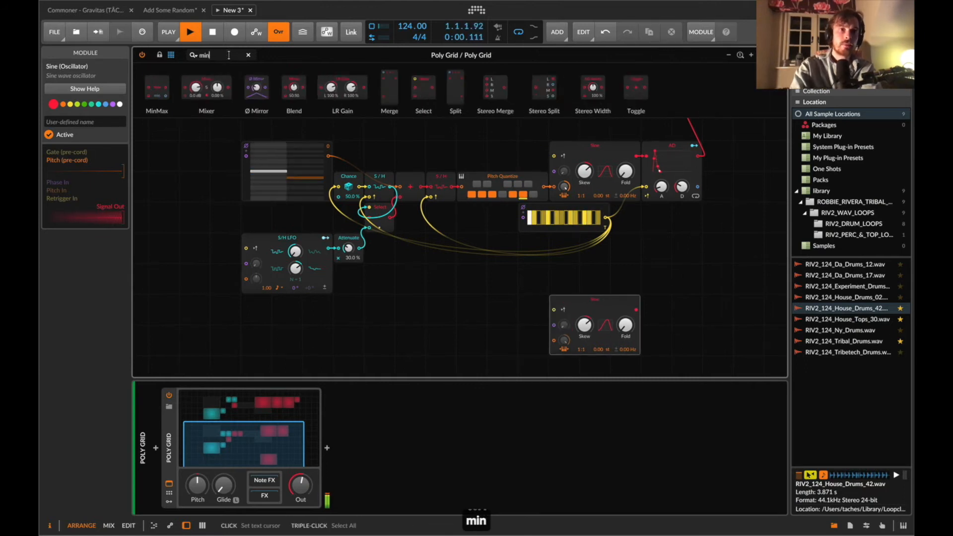
drag(157, 88, 471, 309)
scroll(537, 298, up, 1)
scroll(538, 293, up, 2)
scroll(475, 171, up, 4)
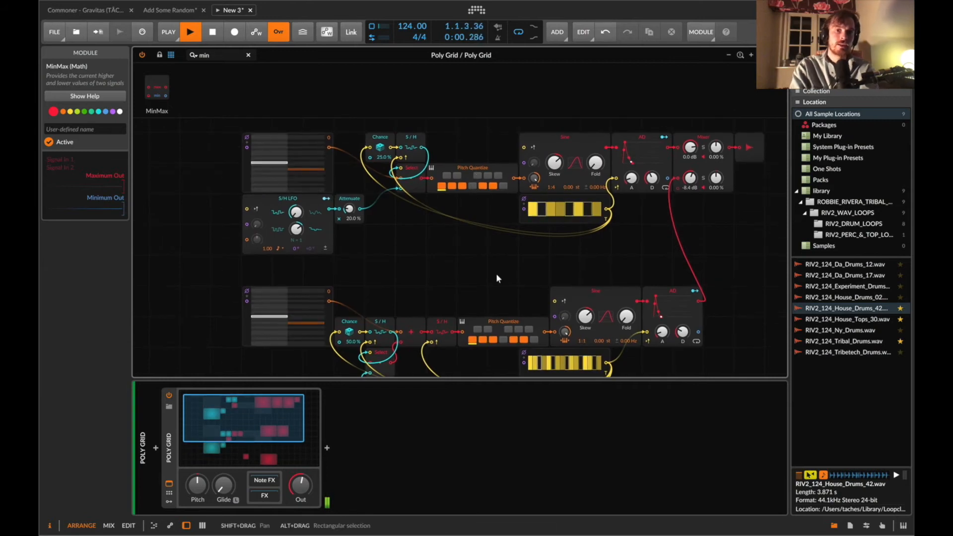
scroll(497, 277, down, 5)
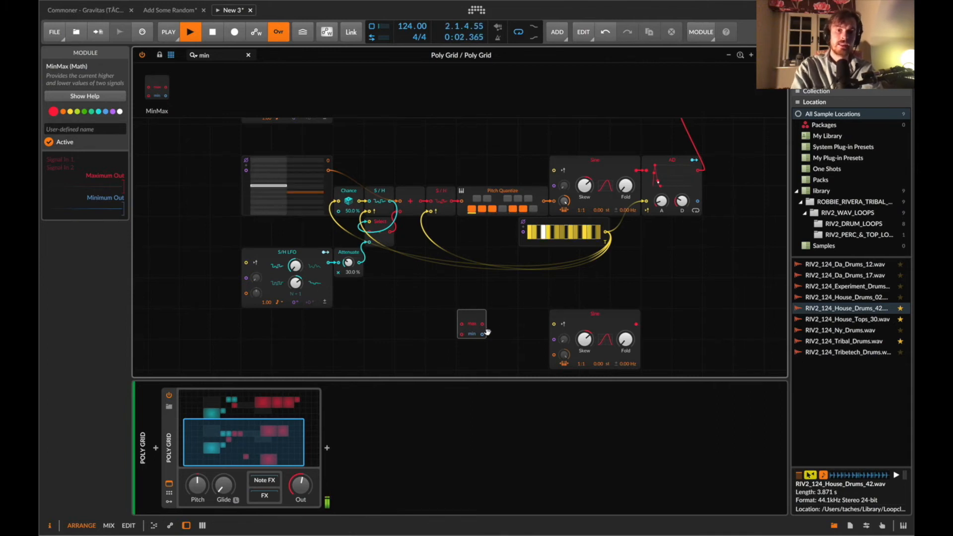
scroll(523, 172, up, 5)
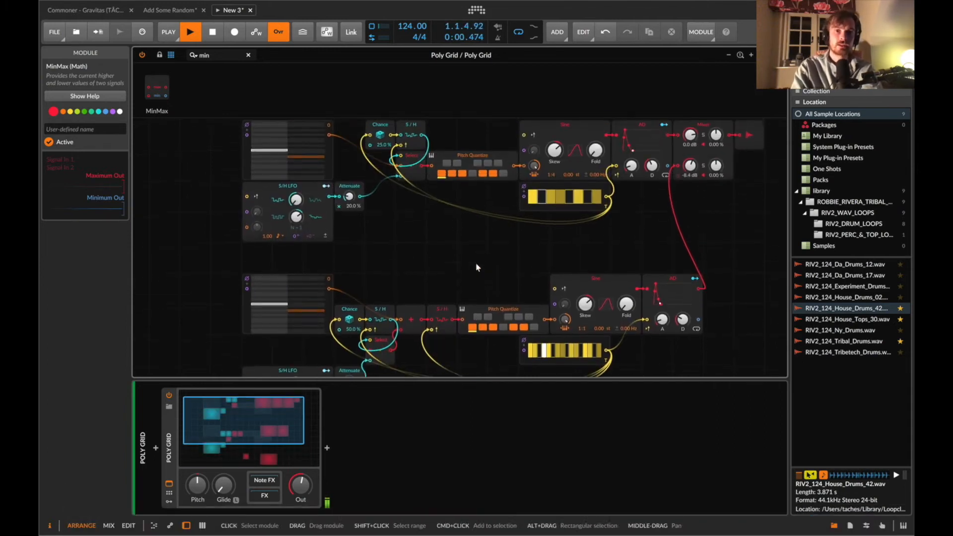
drag(517, 170, 461, 262)
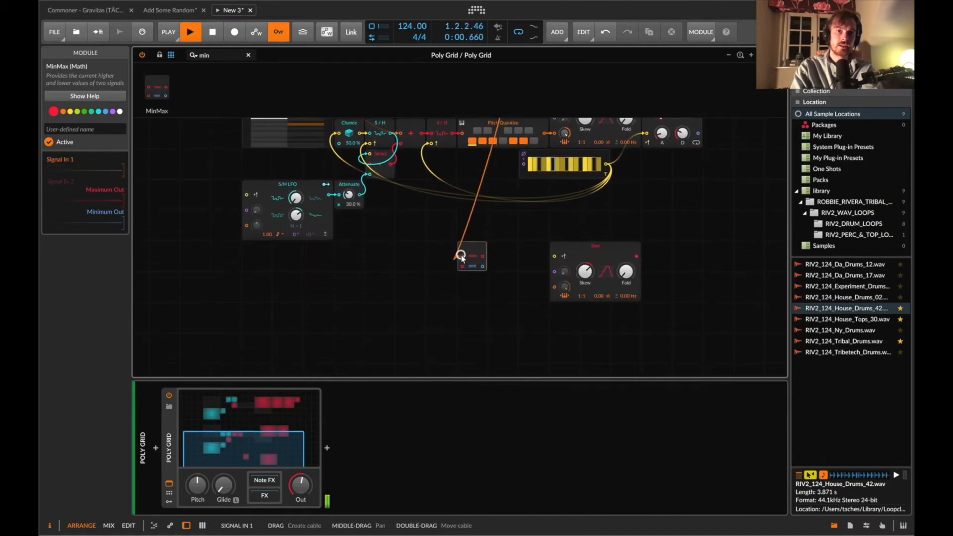
scroll(547, 193, up, 2)
drag(546, 192, 441, 304)
click(210, 55)
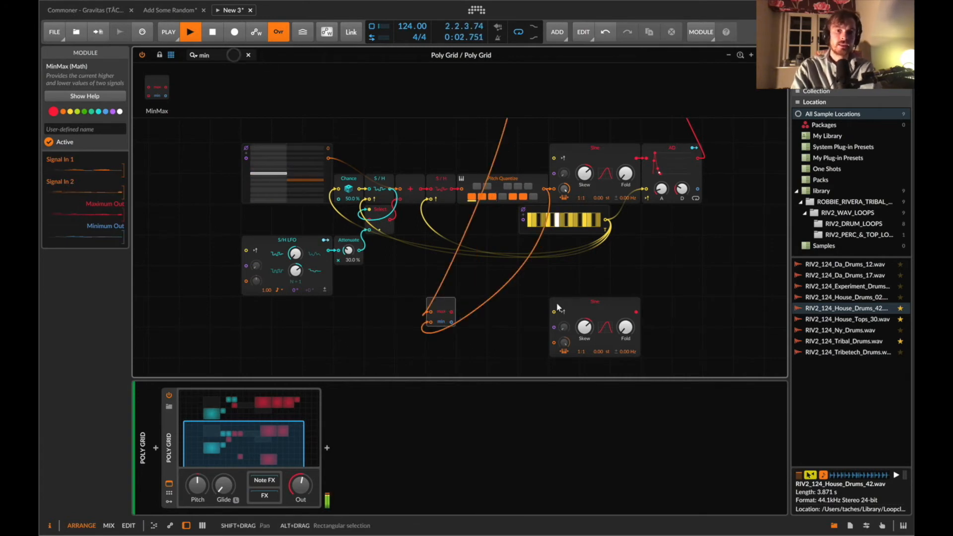
drag(452, 311, 554, 343)
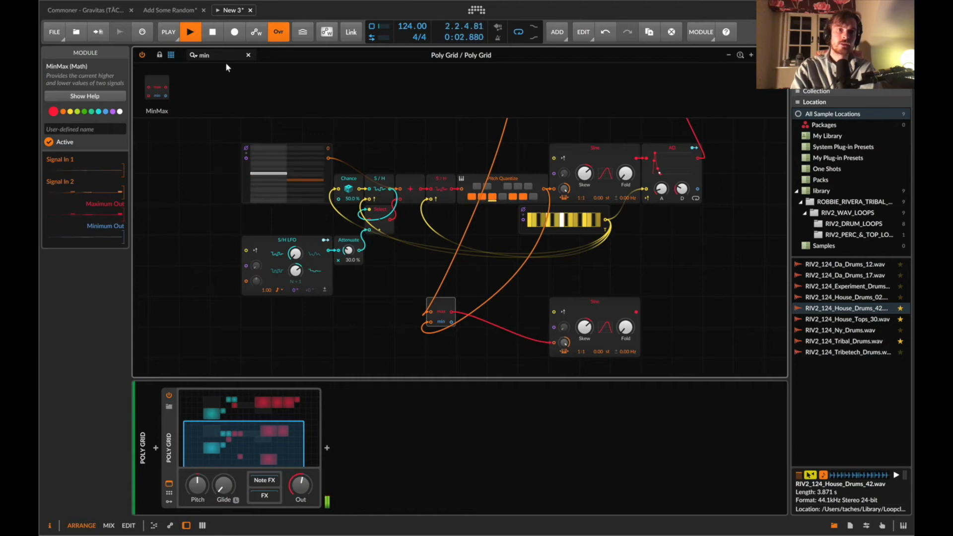
Add a Mixer after the new Sine, connect the Sine to channel 1 and set that channel's level to -20 dB.
text(mix)
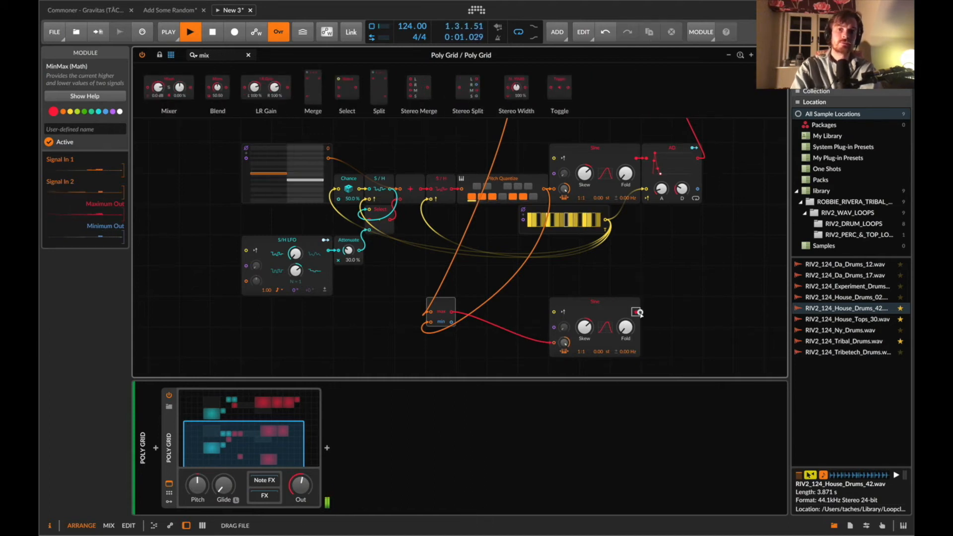
drag(640, 313, 641, 313)
double_click(658, 320)
text(-10)
key(Return)
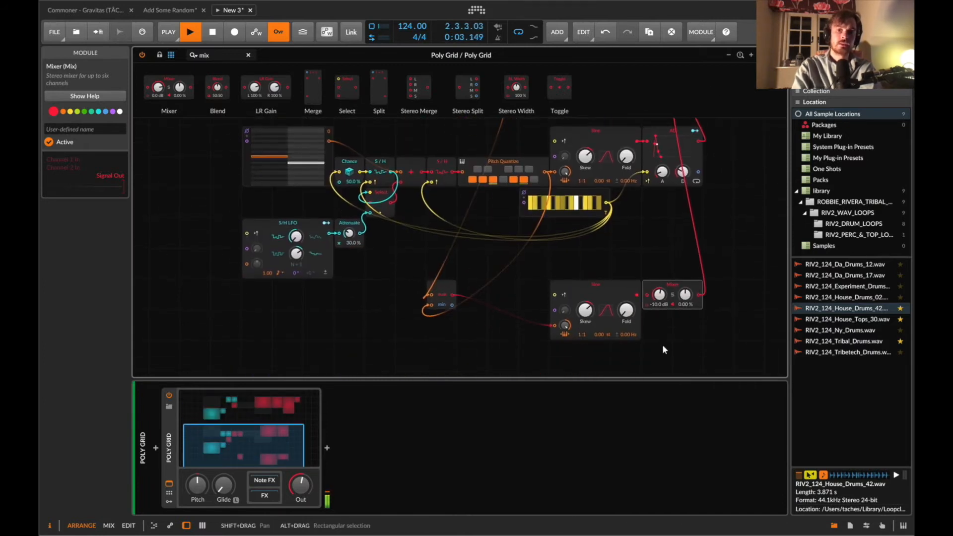
drag(647, 295, 637, 295)
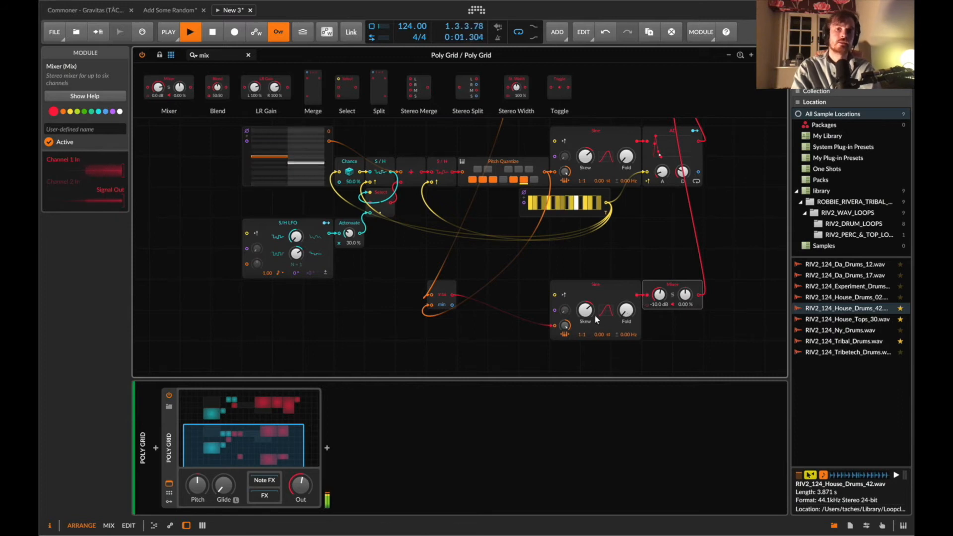
text(-20)
key(Return)
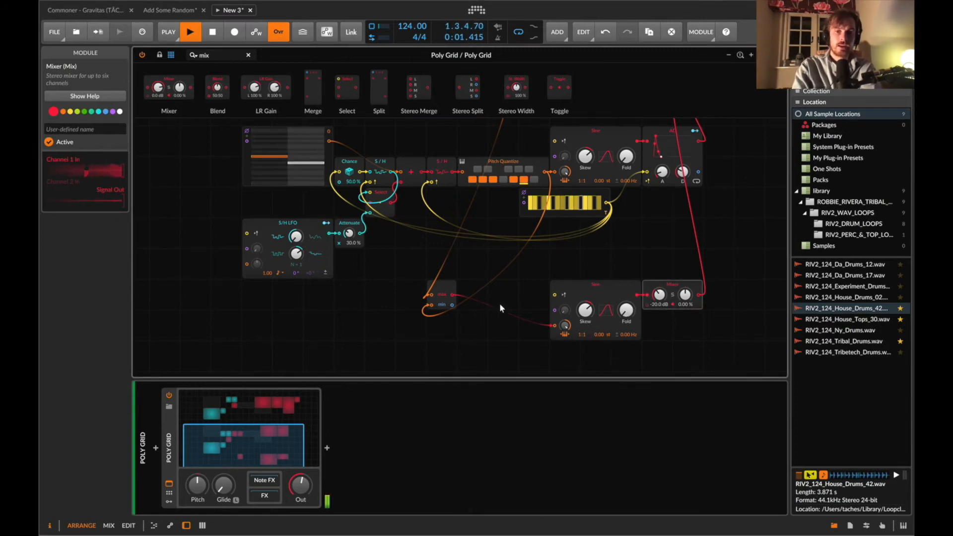
Patch the MinMax Minimum output into the new Sine's phase input and detune the Sine about 1.62 Hz.
scroll(523, 197, up, 3)
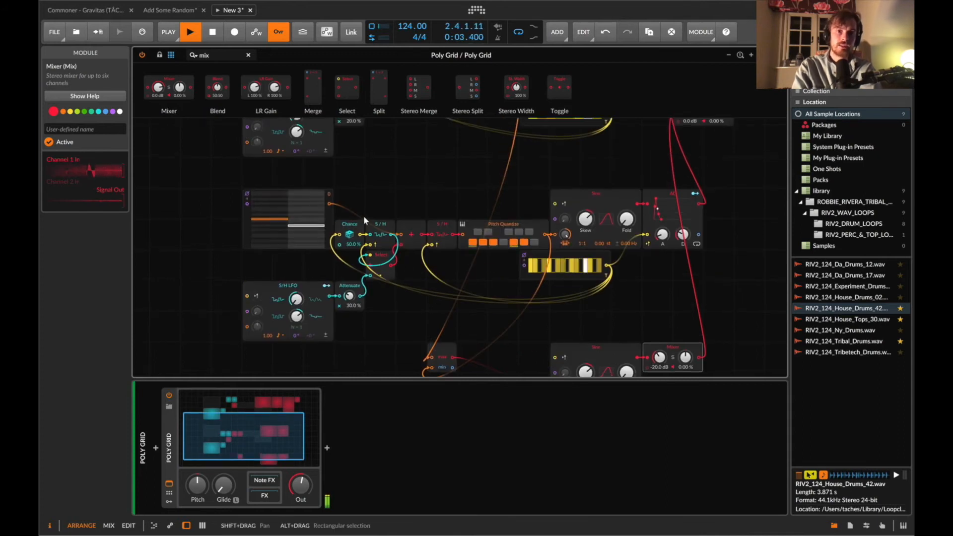
scroll(388, 144, up, 1)
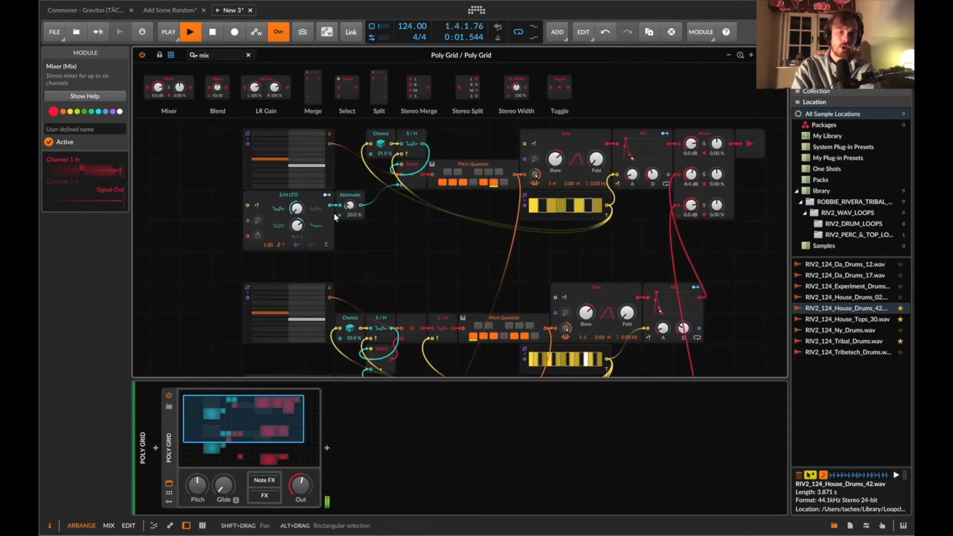
scroll(335, 217, down, 4)
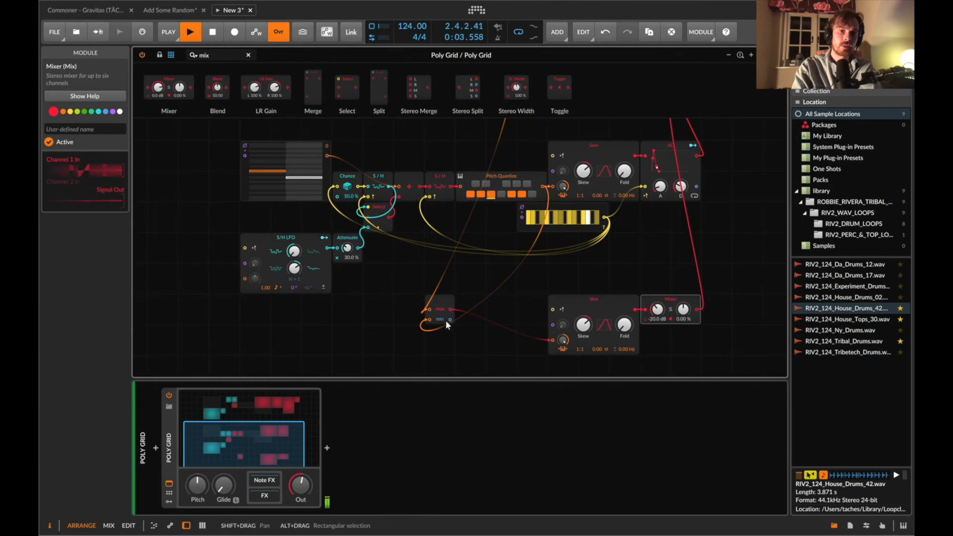
drag(520, 335, 583, 330)
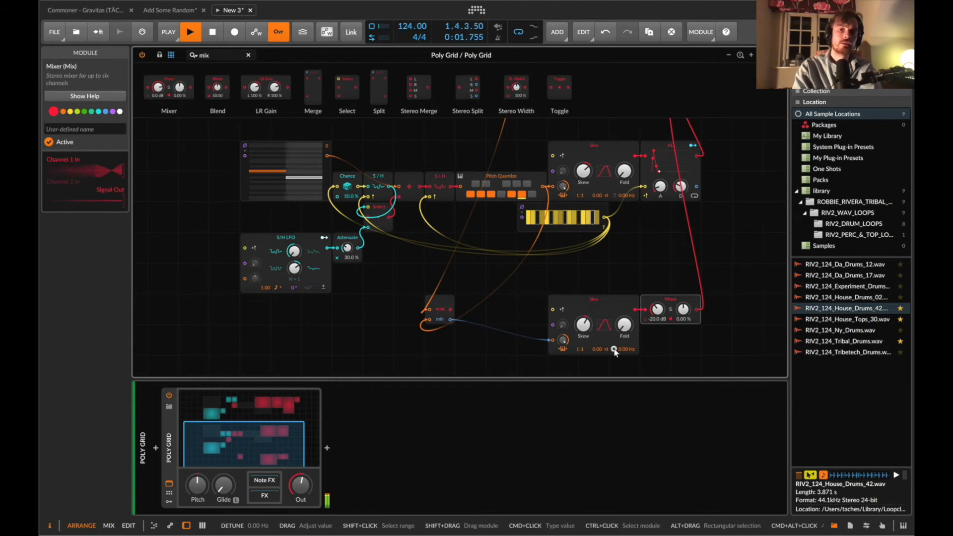
drag(625, 349, 626, 351)
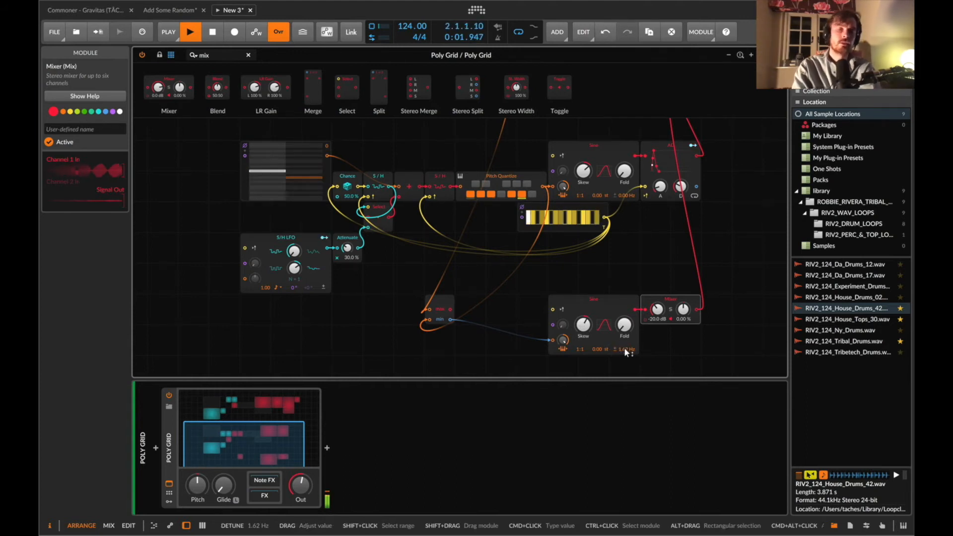
Duplicate the new Sine oscillator and add a Transpose module beside the MinMax.
scroll(625, 350, down, 1)
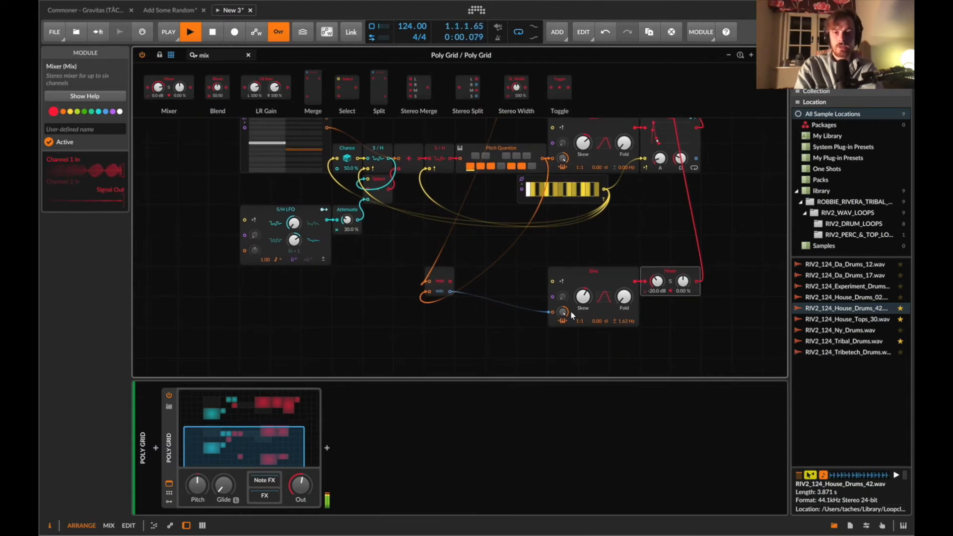
scroll(587, 288, down, 2)
click(590, 279)
key(super+d)
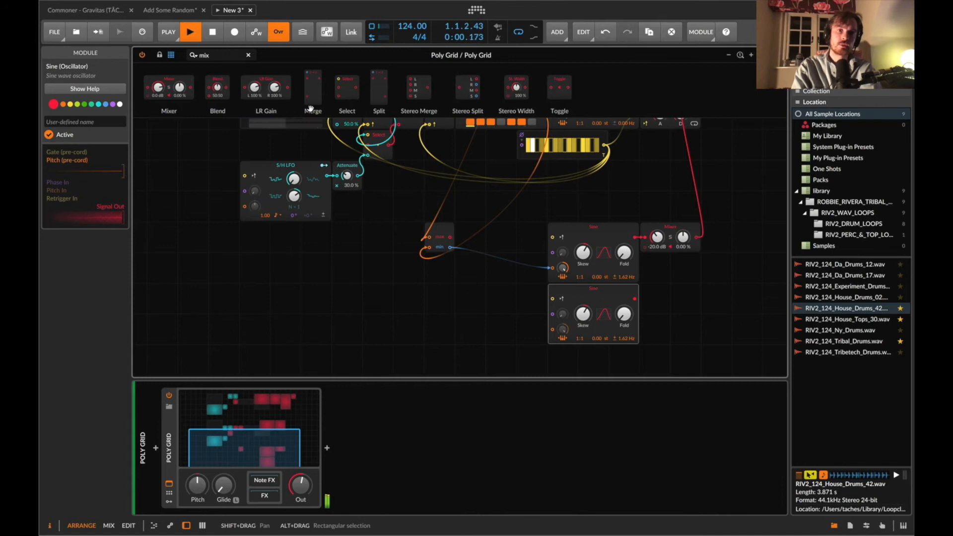
text(tr)
drag(283, 87, 427, 296)
scroll(427, 296, up, 4)
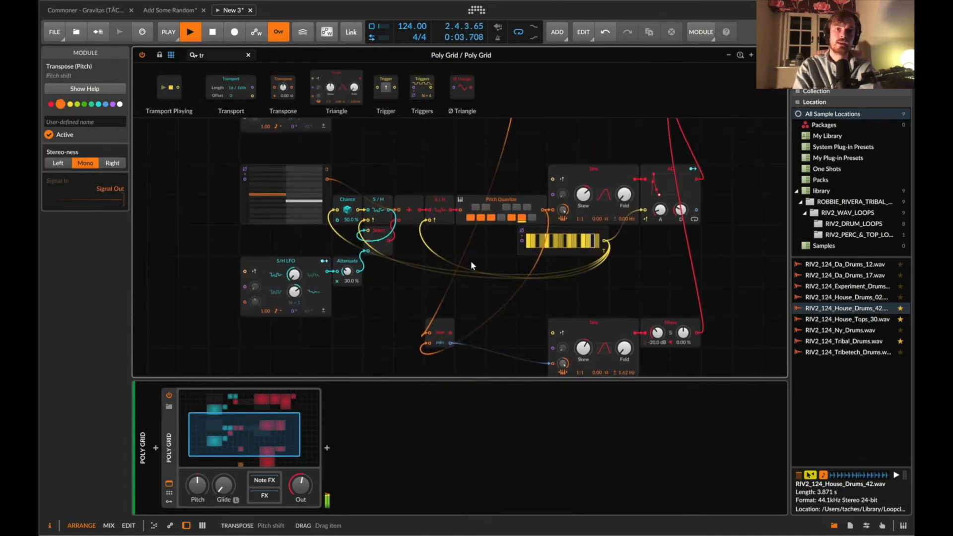
Copy the first voice's Pitch Quantize module and place the copy next to the Transpose.
click(485, 212)
key(super+c)
scroll(499, 300, down, 3)
key(super+v)
scroll(482, 348, down, 2)
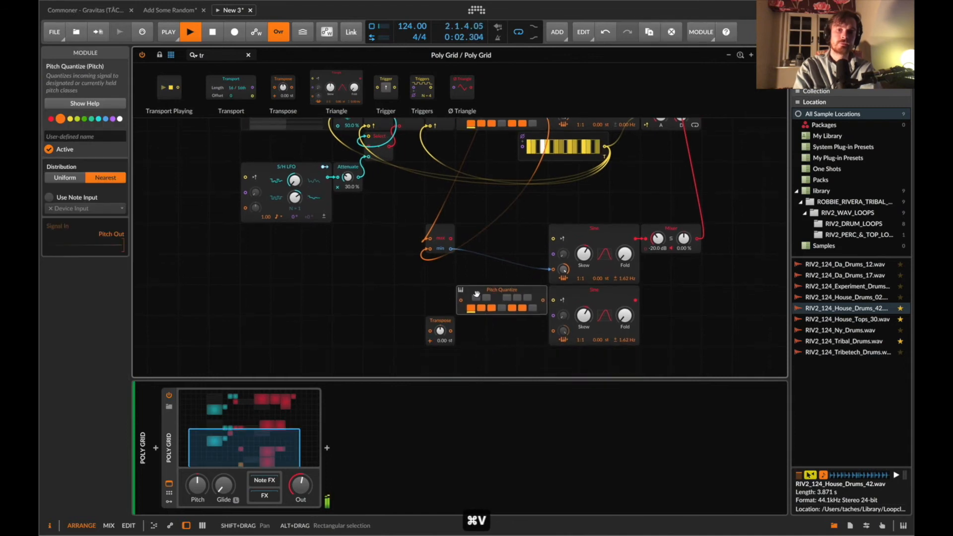
drag(477, 295, 480, 326)
Route the MinMax Minimum output through the Transpose set to 3 st and the copied Pitch Quantize into the duplicated Sine.
drag(431, 307, 430, 331)
double_click(441, 330)
text(3)
key(Return)
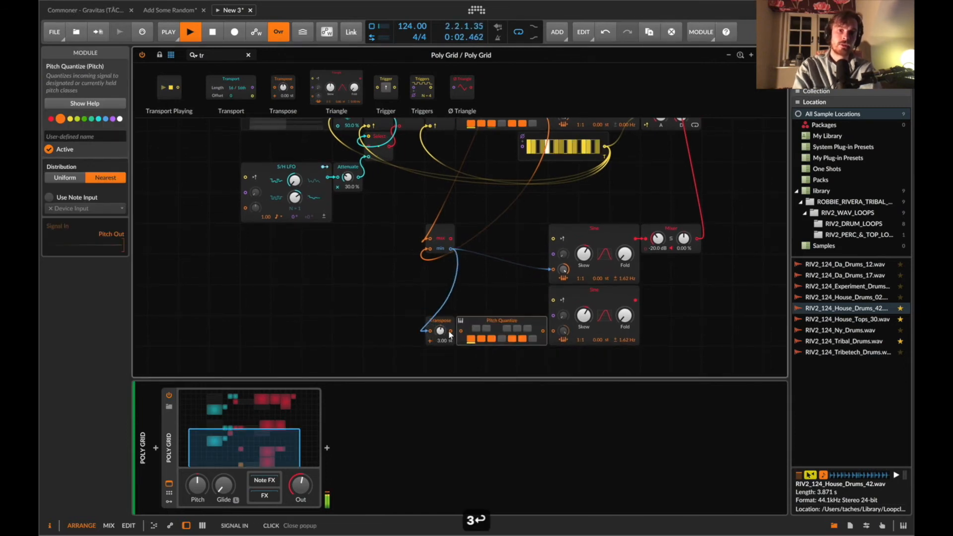
drag(450, 332, 461, 331)
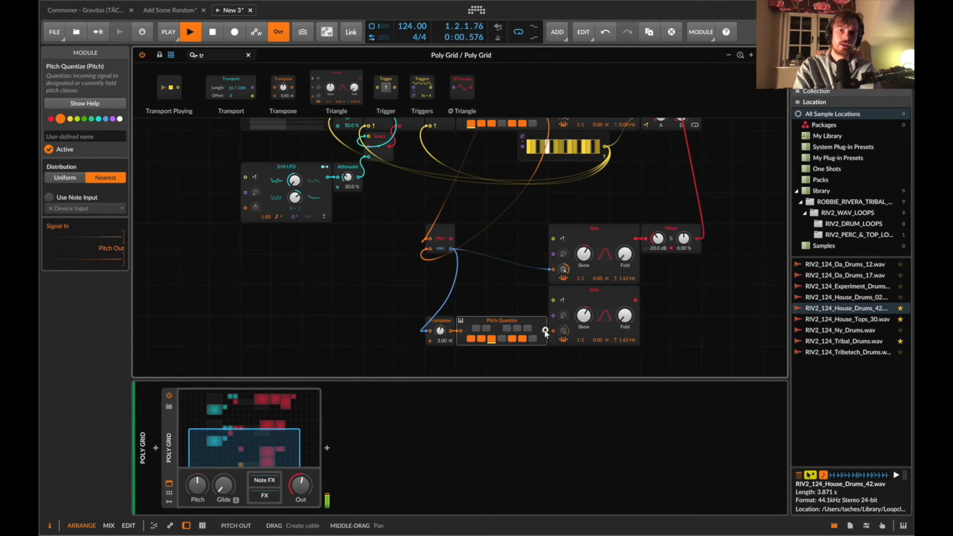
drag(541, 332, 552, 330)
Patch the duplicated Sine into the Mixer's second channel and set that channel's level to about -25 dB.
drag(636, 300, 659, 272)
double_click(659, 271)
text(-10)
key(Return)
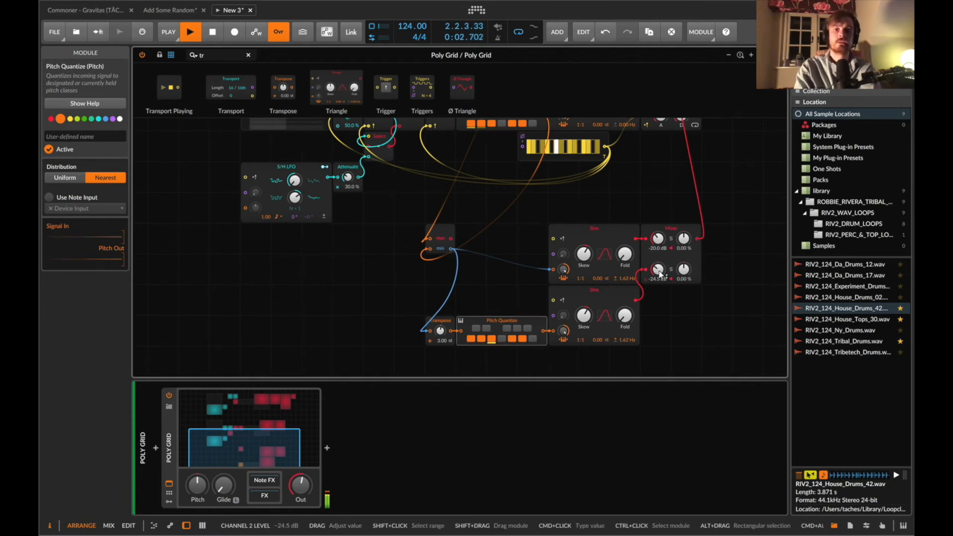
drag(660, 272, 659, 273)
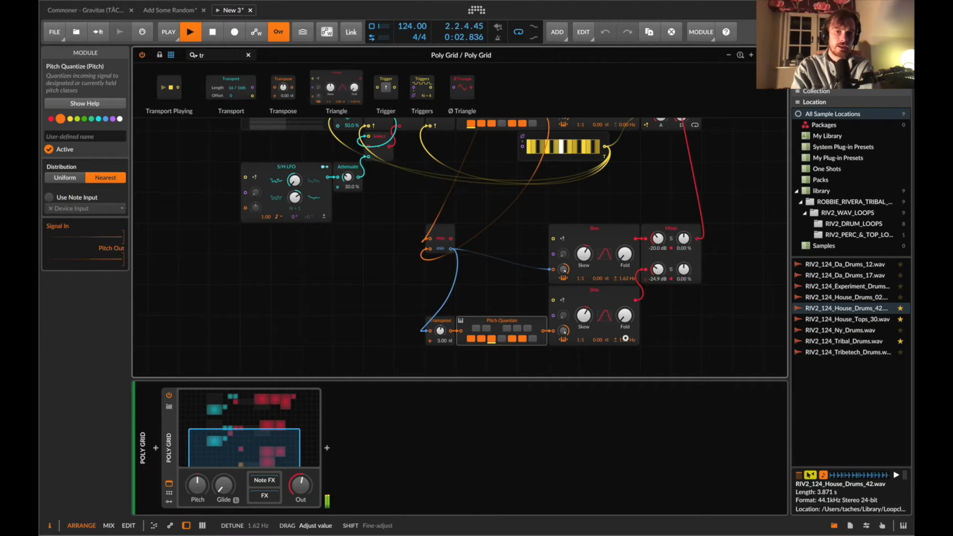
scroll(412, 301, up, 5)
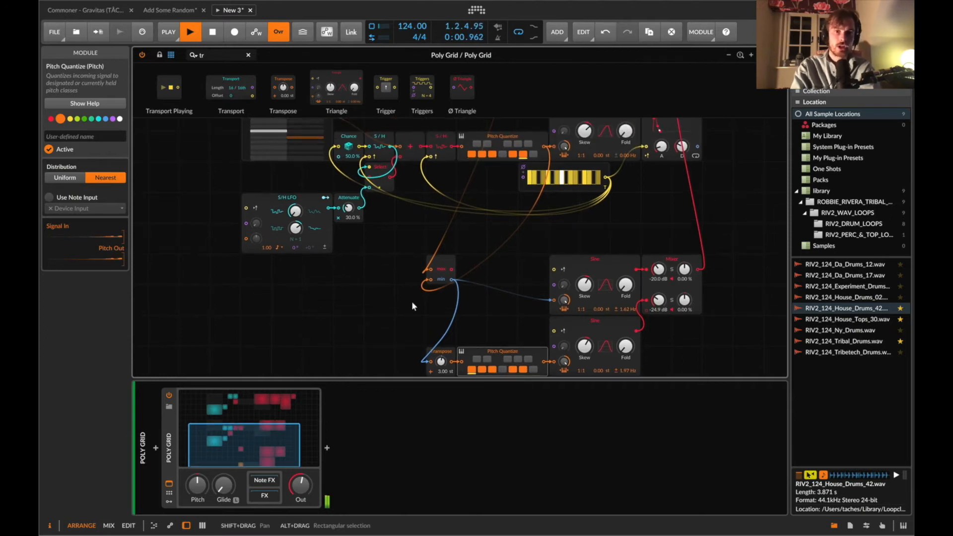
scroll(373, 249, up, 6)
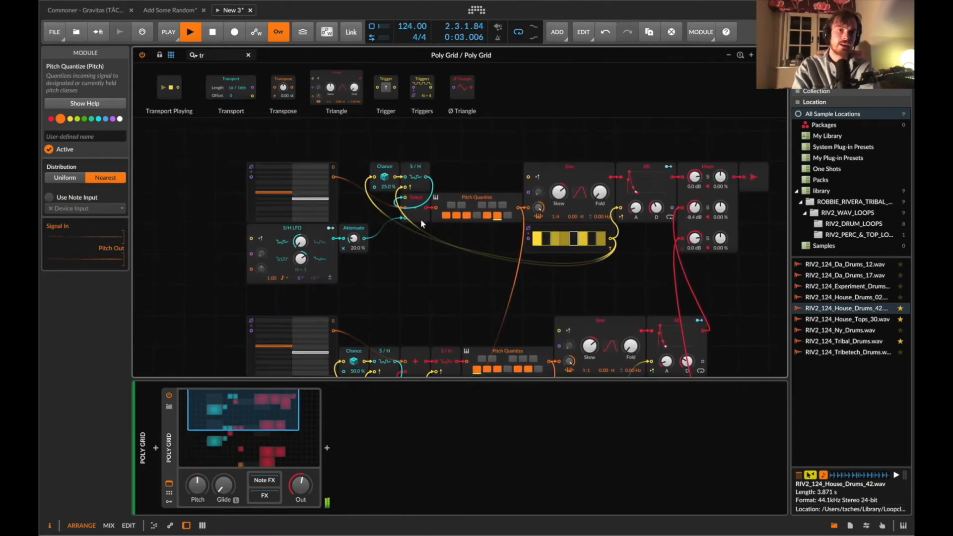
Duplicate the second derived voice's Transpose, Pitch Quantize and Sine chain and set the copy's transpose to 10 st.
scroll(420, 211, down, 4)
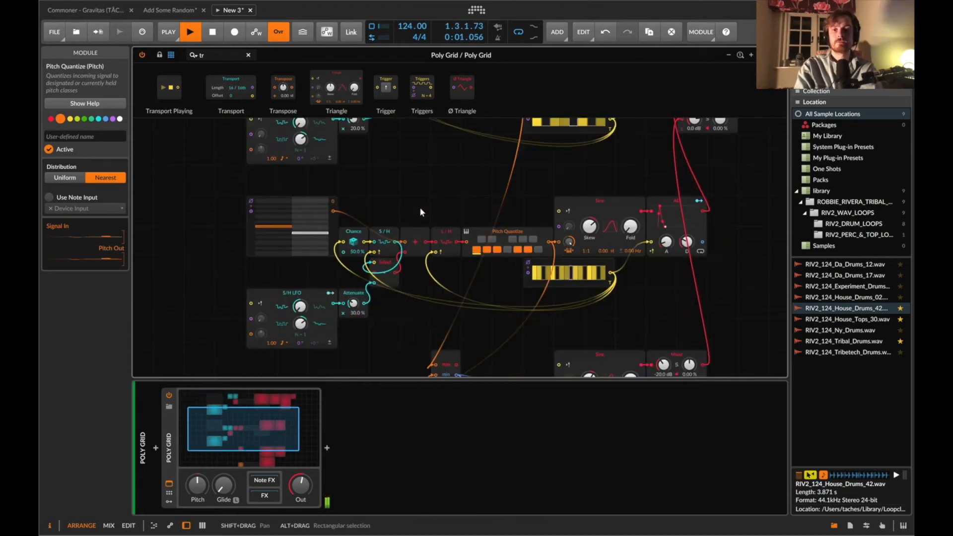
drag(664, 317, 445, 313)
key(super+d)
double_click(446, 297)
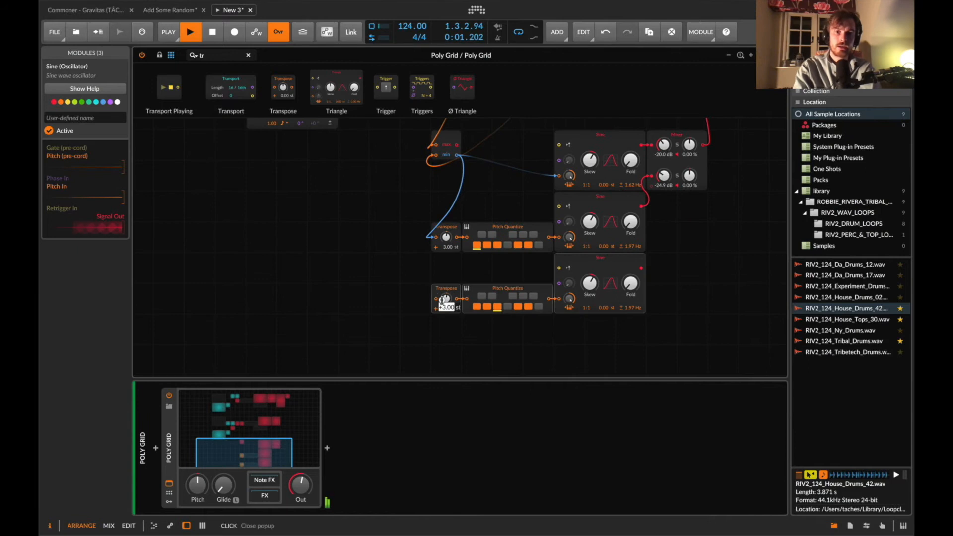
text(10)
key(Return)
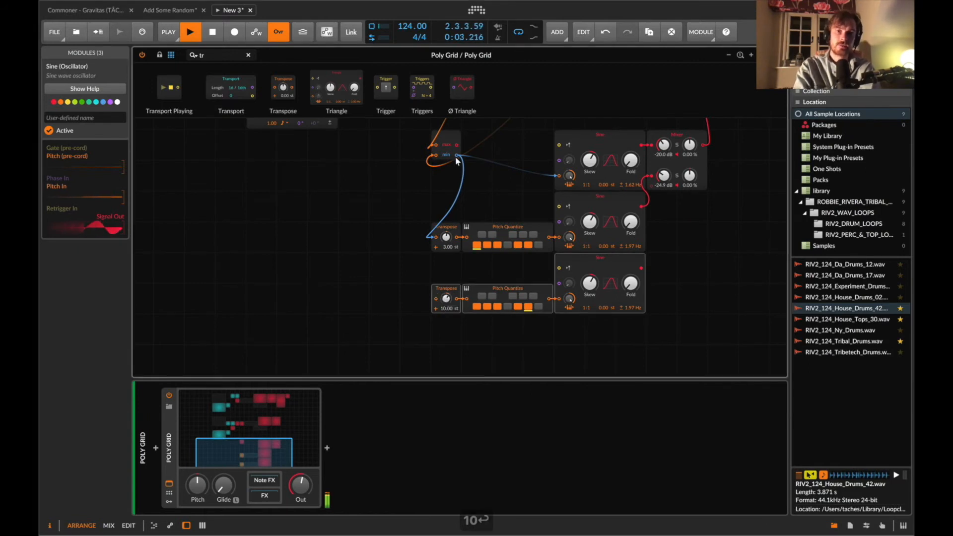
Route the MinMax Minimum into the new Transpose and patch the new Sine into the Mixer's third channel at about -24 dB.
drag(438, 328, 436, 298)
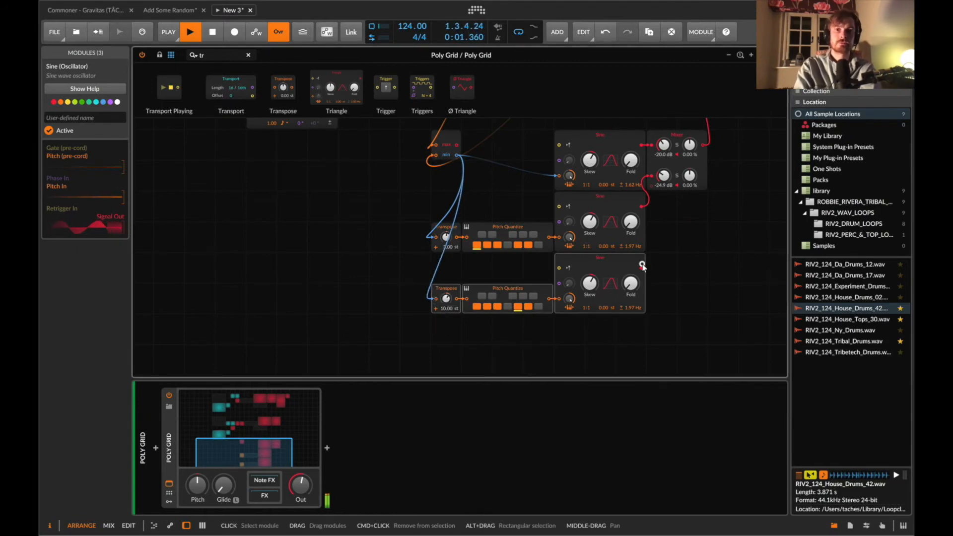
drag(642, 268, 665, 203)
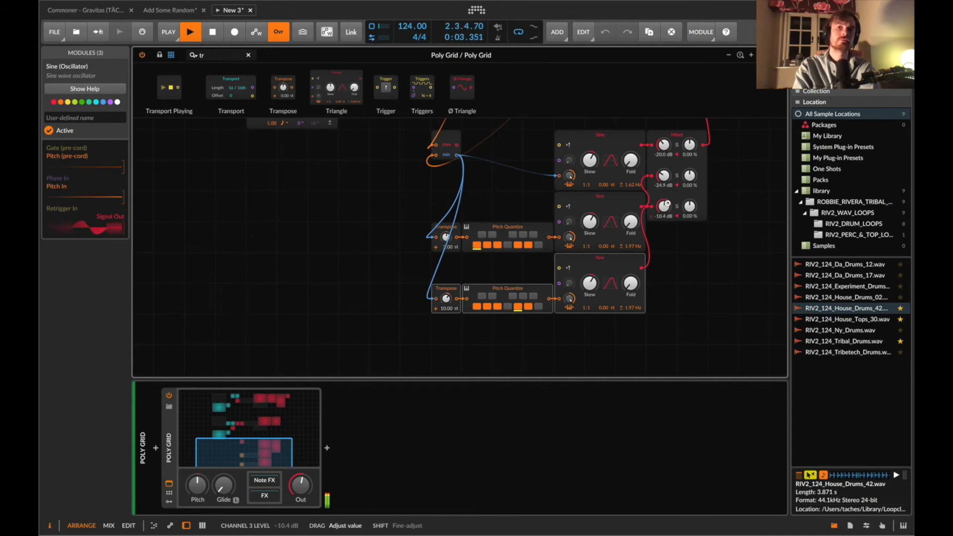
drag(667, 204, 666, 211)
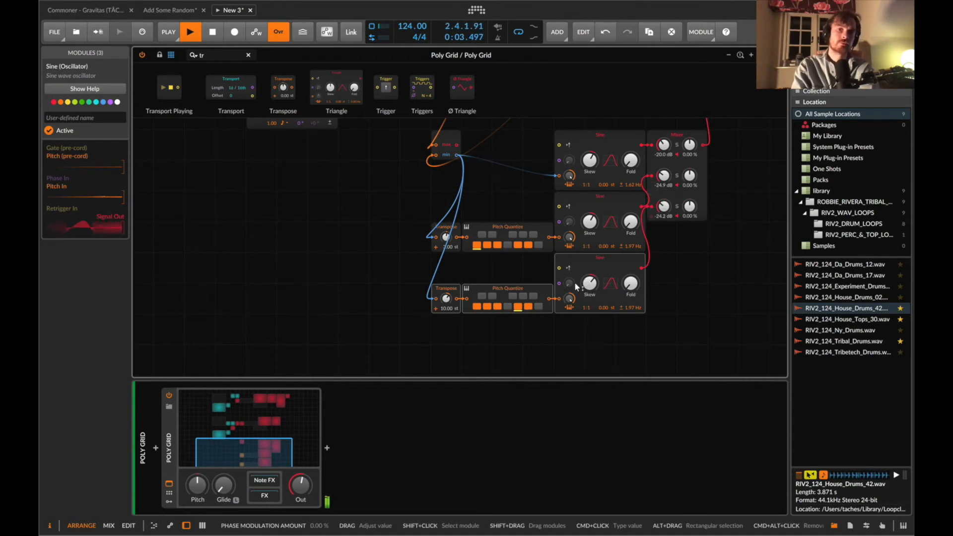
Toggle pitch classes in the copied Pitch Quantize modules and raise the middle Sine's Fold amount.
click(539, 245)
click(507, 306)
click(539, 307)
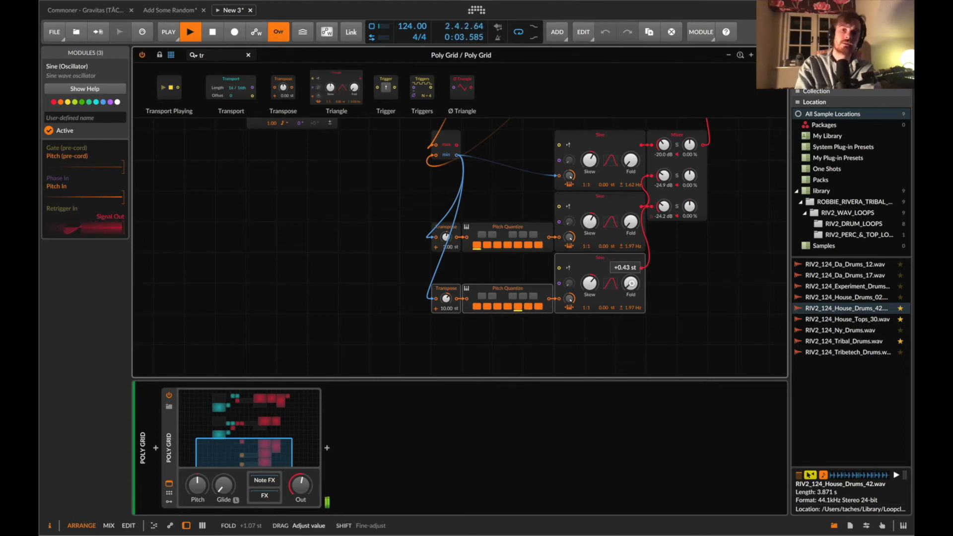
drag(633, 221, 633, 211)
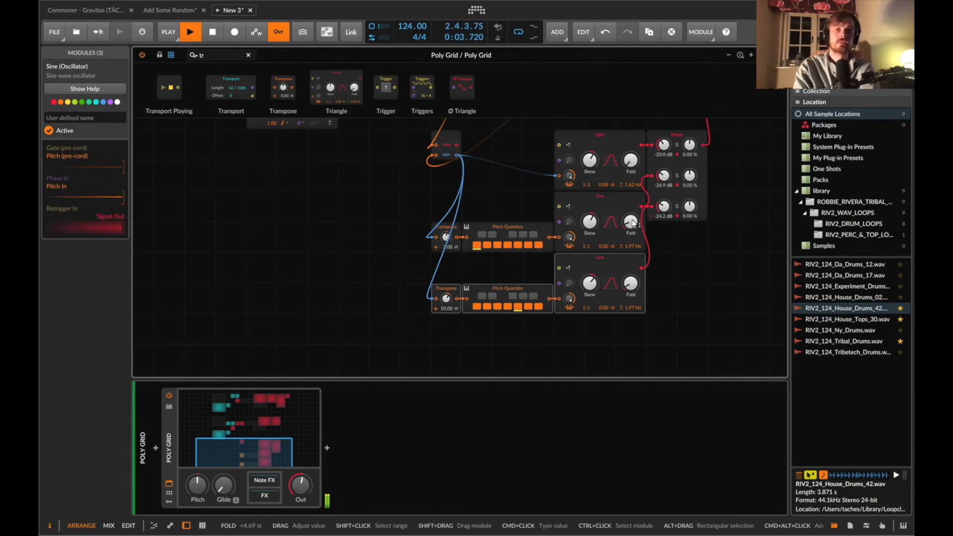
Lower the Mixer's third channel level to about -30 dB.
scroll(633, 223, up, 3)
scroll(632, 223, up, 3)
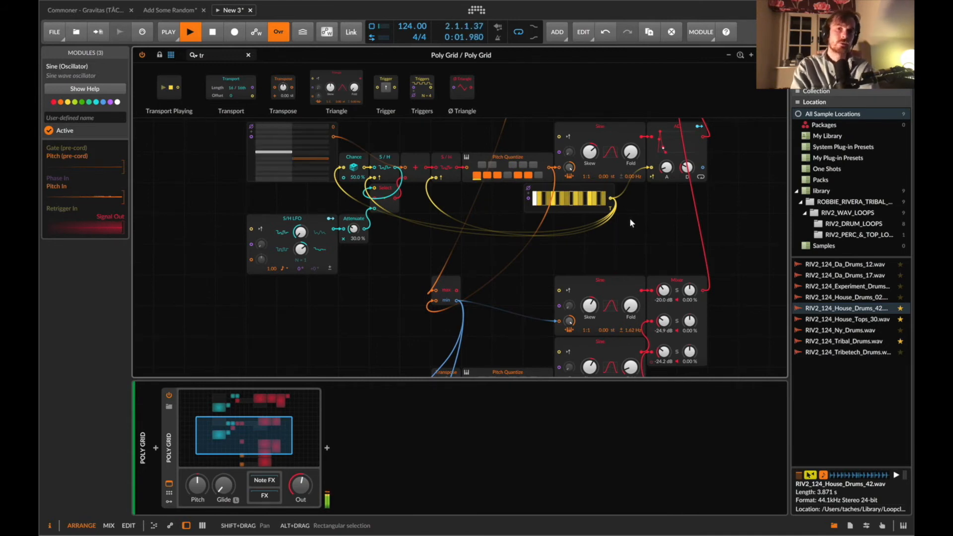
scroll(630, 223, down, 4)
drag(661, 226, 660, 265)
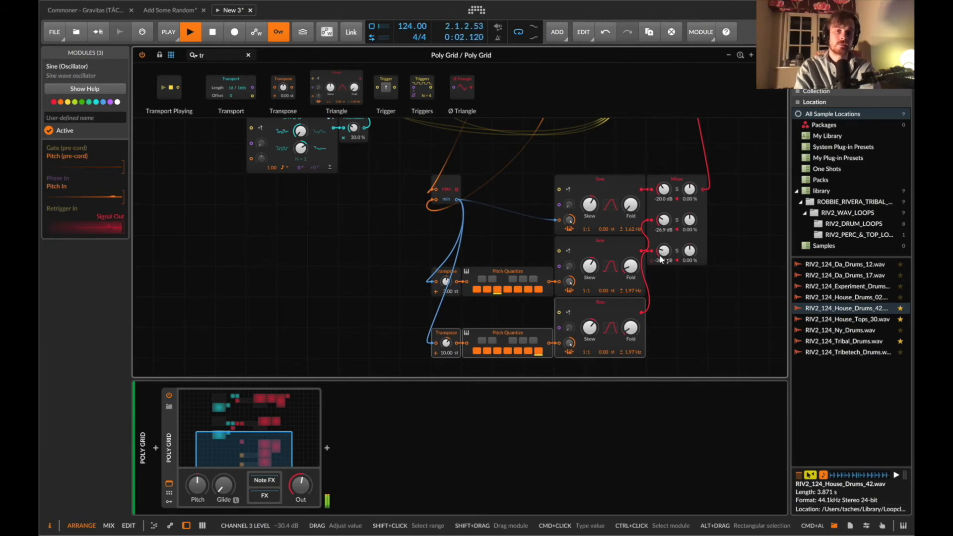
Reposition the first voice's S/H LFO modules slightly upward.
scroll(660, 259, down, 4)
scroll(659, 259, up, 3)
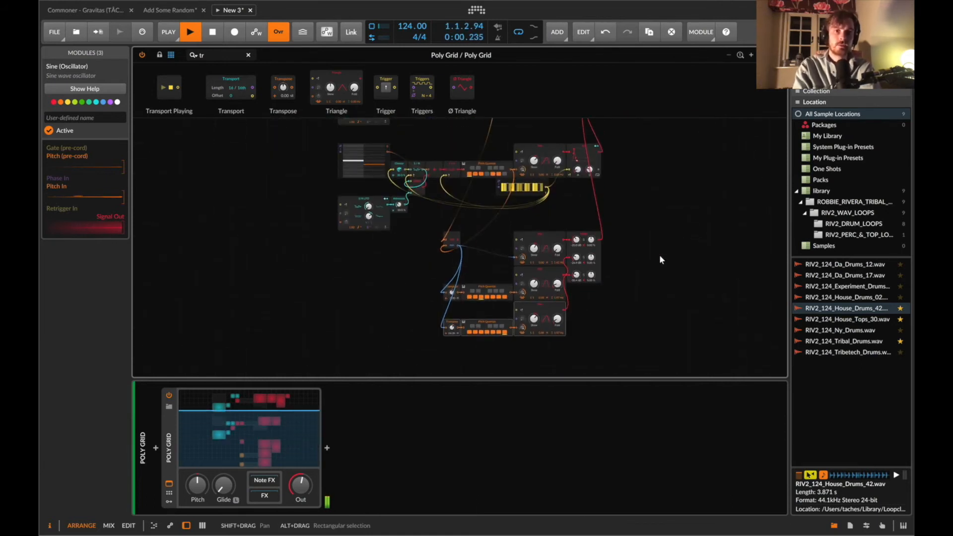
click(340, 201)
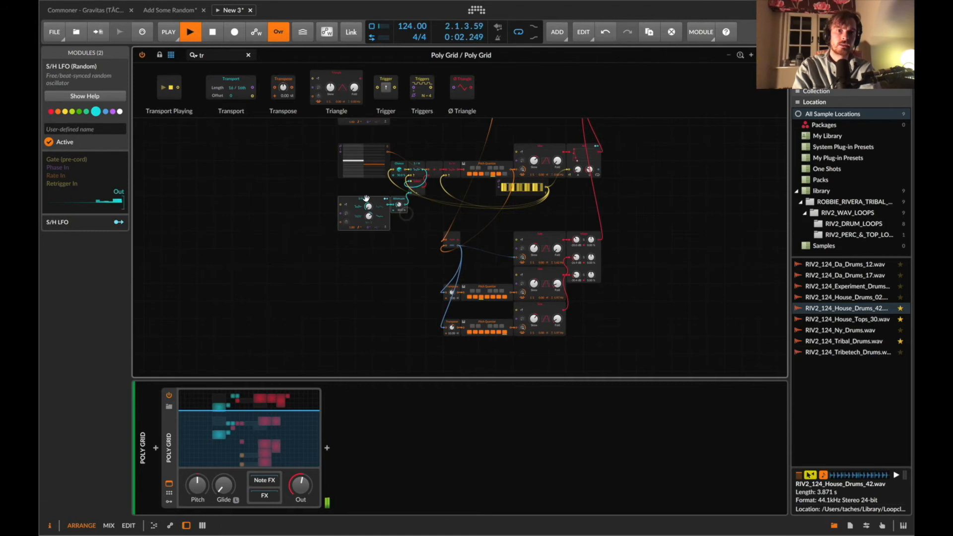
mouse_move(364, 200)
mouse_down()
mouse_move(351, 195)
mouse_move(360, 189)
mouse_up()
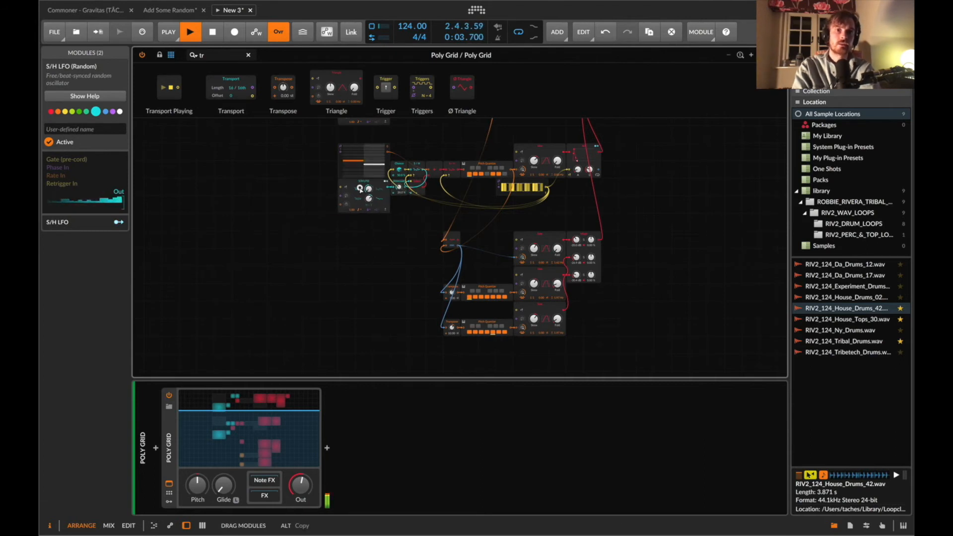
Insert a Pitch Scaler between the 10 st Transpose and its Pitch Quantize.
scroll(447, 249, down, 1)
click(480, 284)
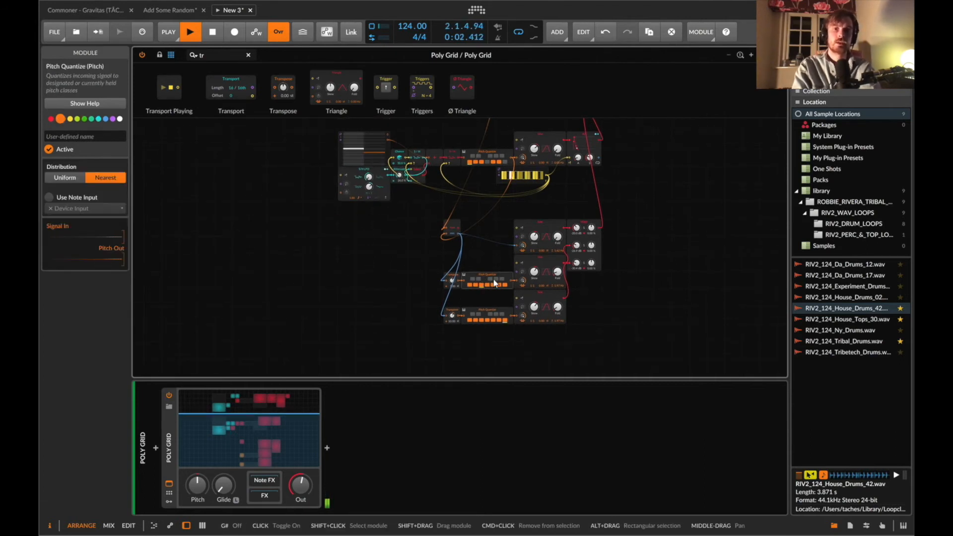
scroll(493, 278, up, 8)
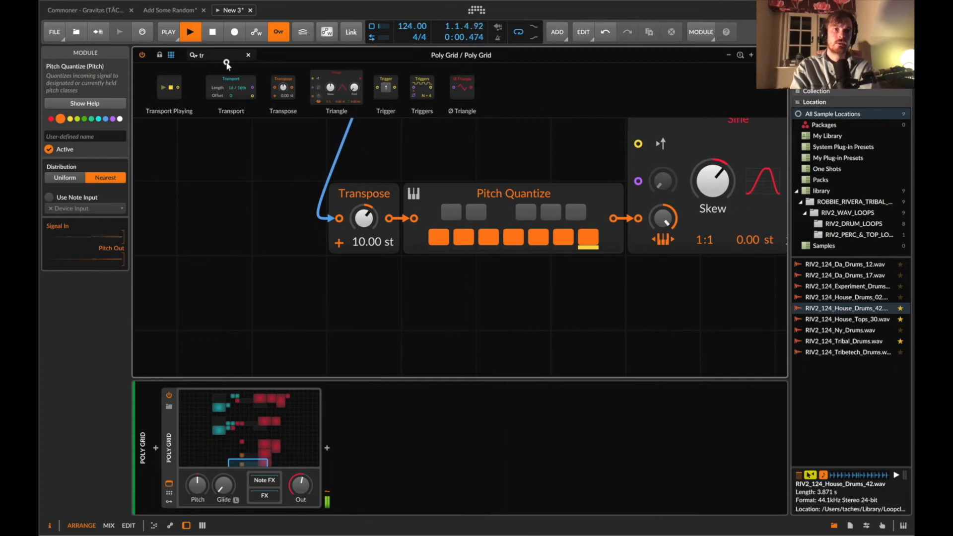
key(BackSpace)
text(sc)
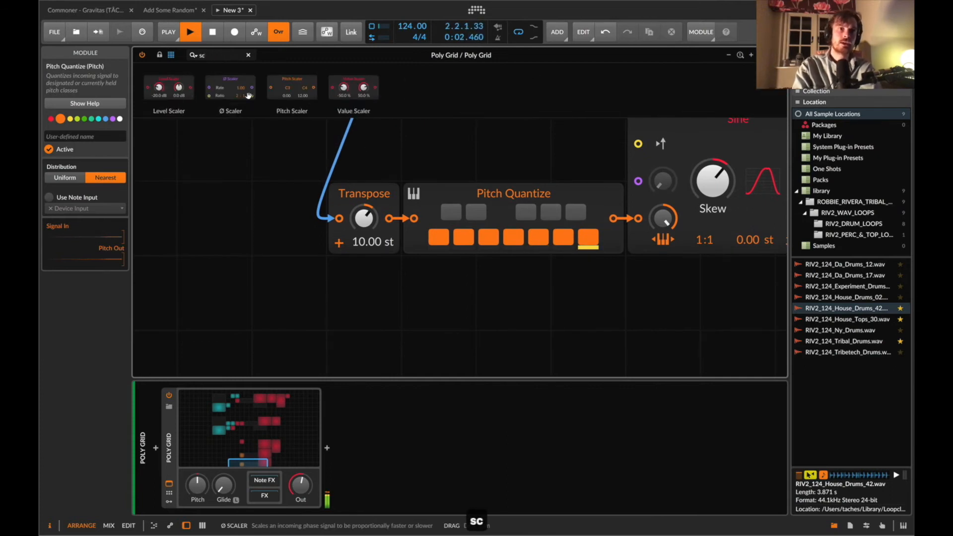
drag(277, 88, 389, 219)
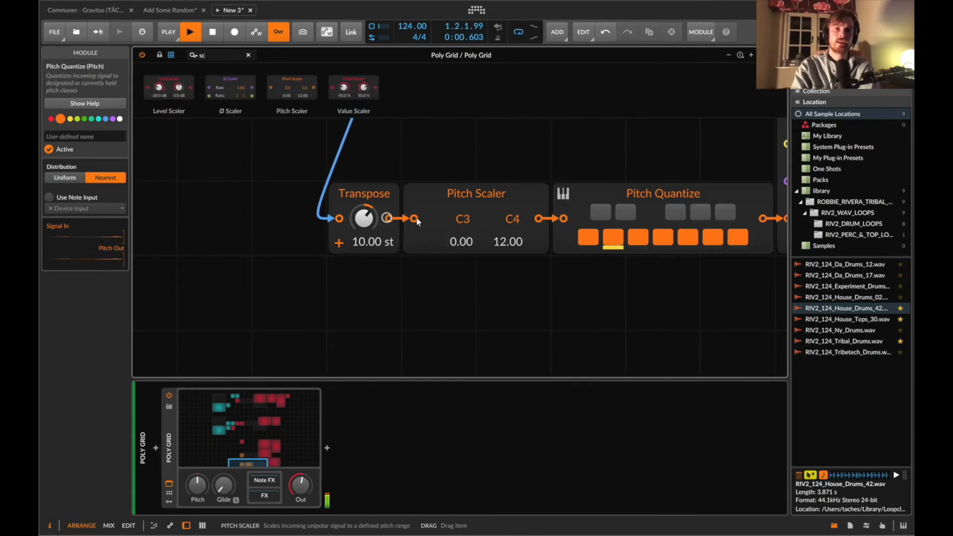
Set that Pitch Scaler's high pitch to A#4 (22).
scroll(508, 225, up, 3)
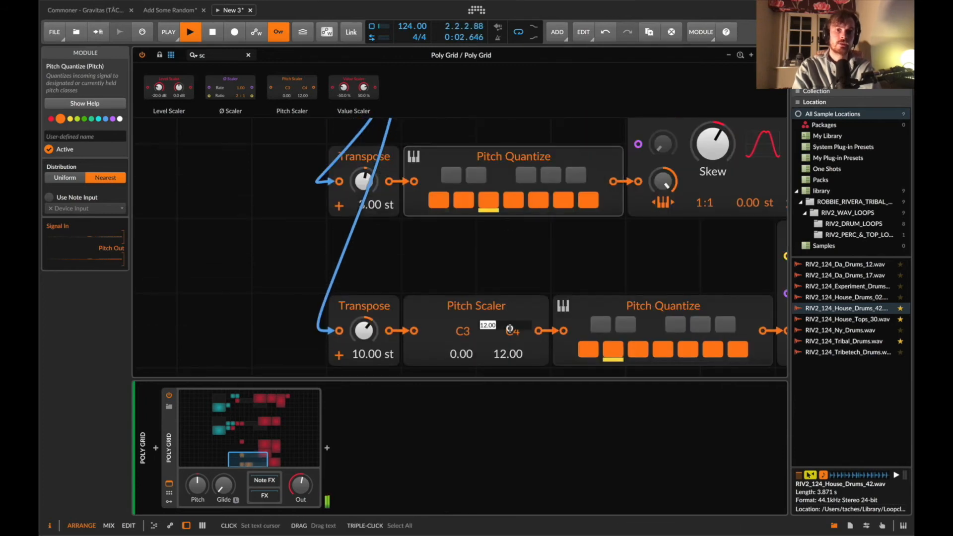
drag(510, 329, 510, 318)
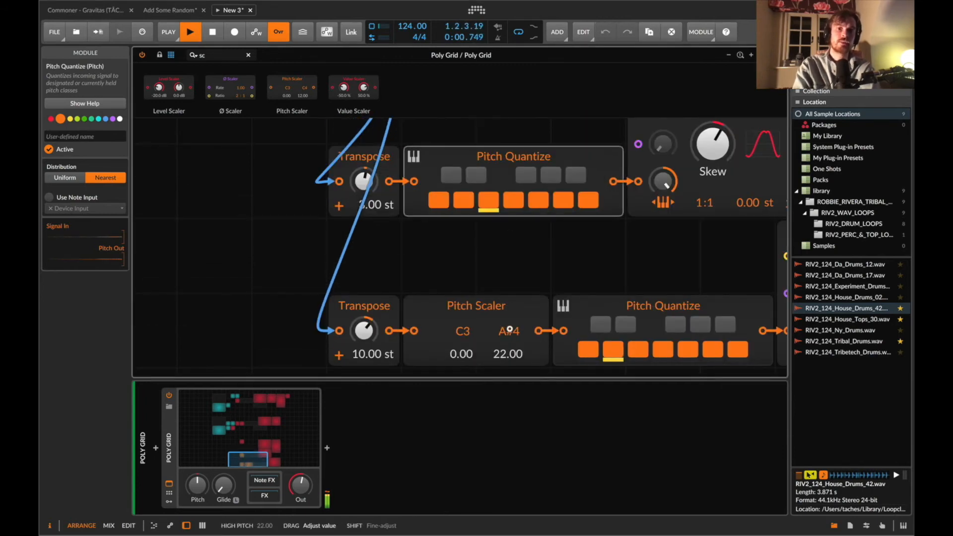
drag(510, 330, 510, 330)
Insert a Pitch Scaler after the 3 st Transpose and set its high pitch to B4 (23).
scroll(386, 280, up, 3)
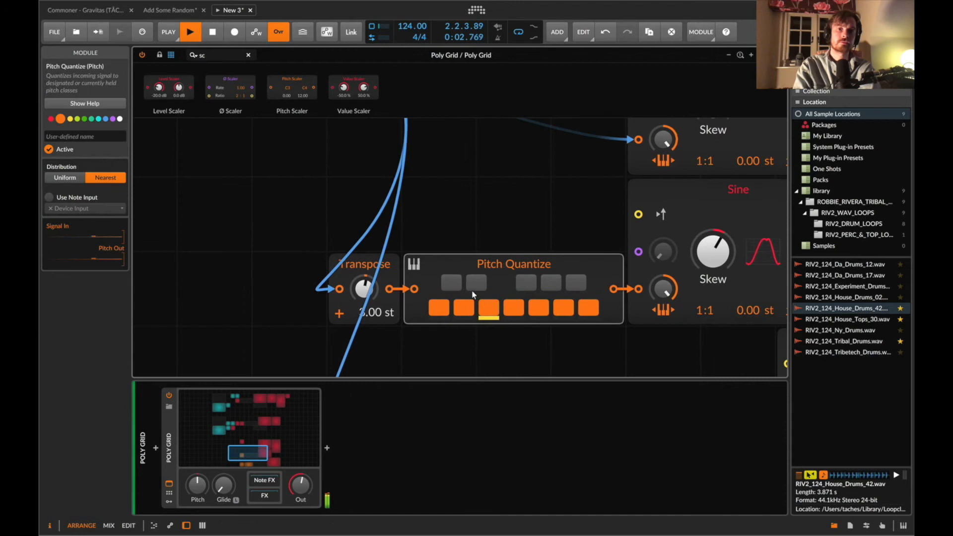
drag(386, 281, 392, 286)
drag(513, 290, 512, 286)
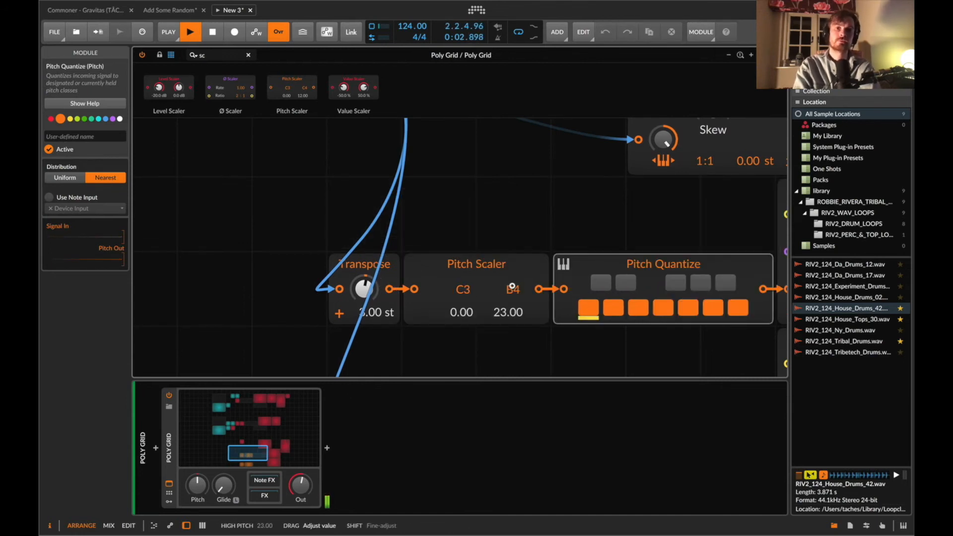
drag(512, 286, 511, 285)
Insert a Pitch Scaler between the MinMax Minimum output and the first derived Sine.
scroll(512, 285, up, 5)
scroll(511, 285, down, 2)
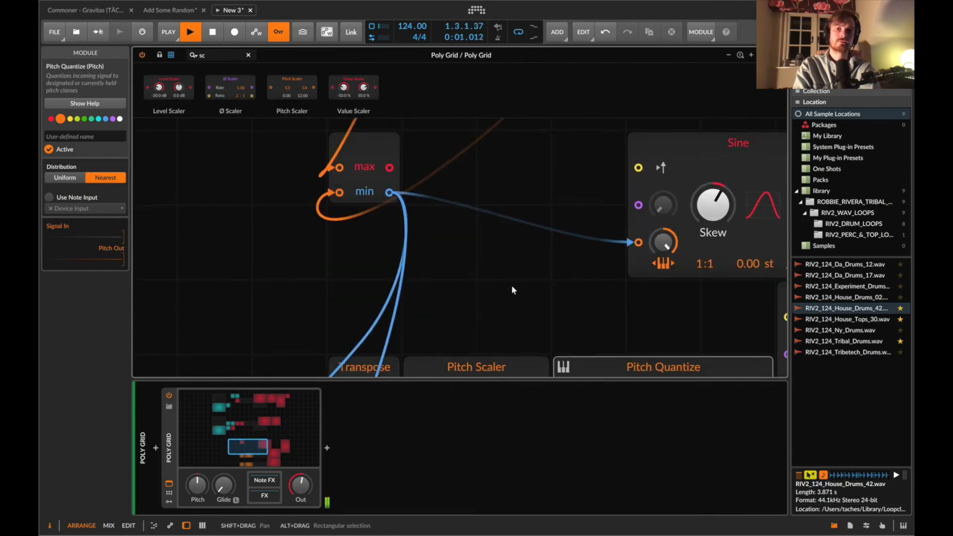
drag(286, 90, 593, 246)
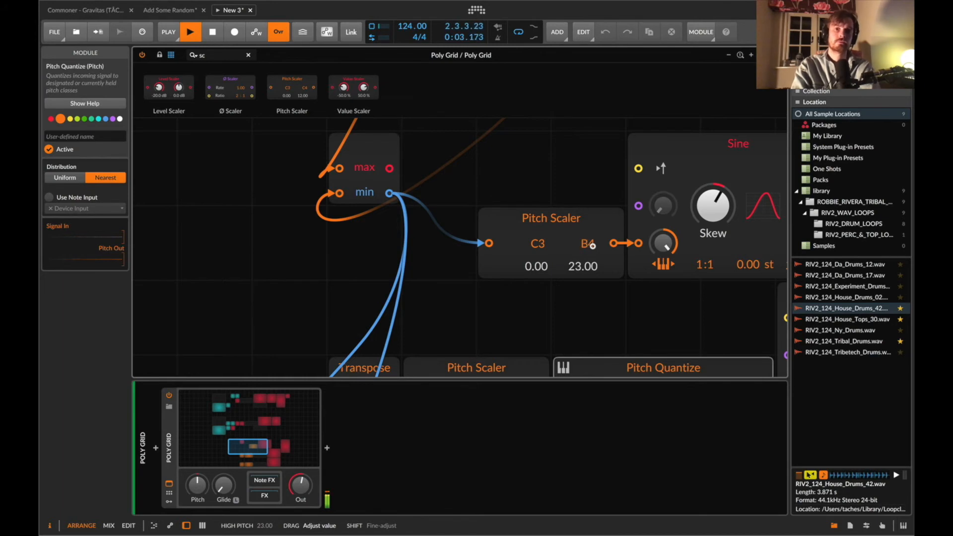
Set the Pitch Scalers' high pitch to C5 (24).
scroll(546, 248, right, 5)
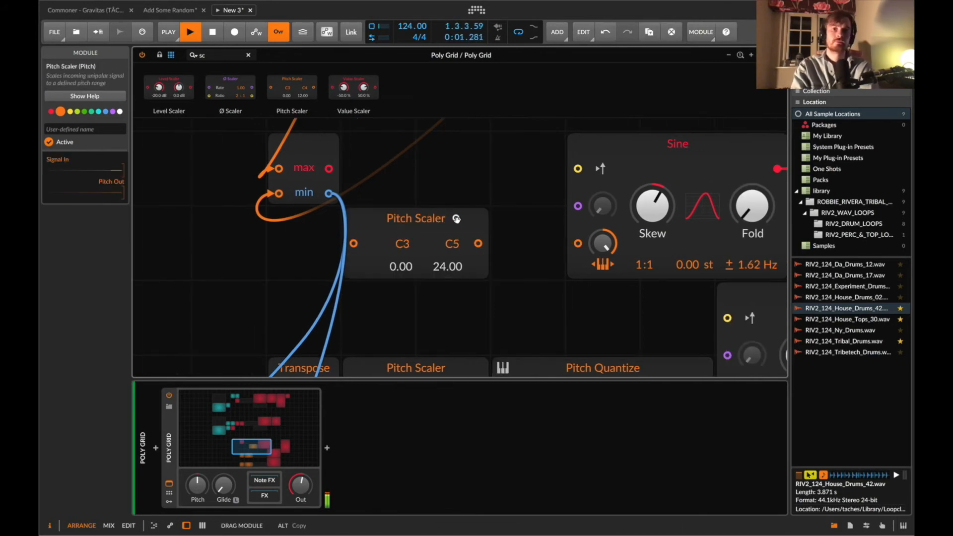
scroll(518, 251, down, 5)
drag(511, 246, 469, 139)
scroll(526, 213, down, 3)
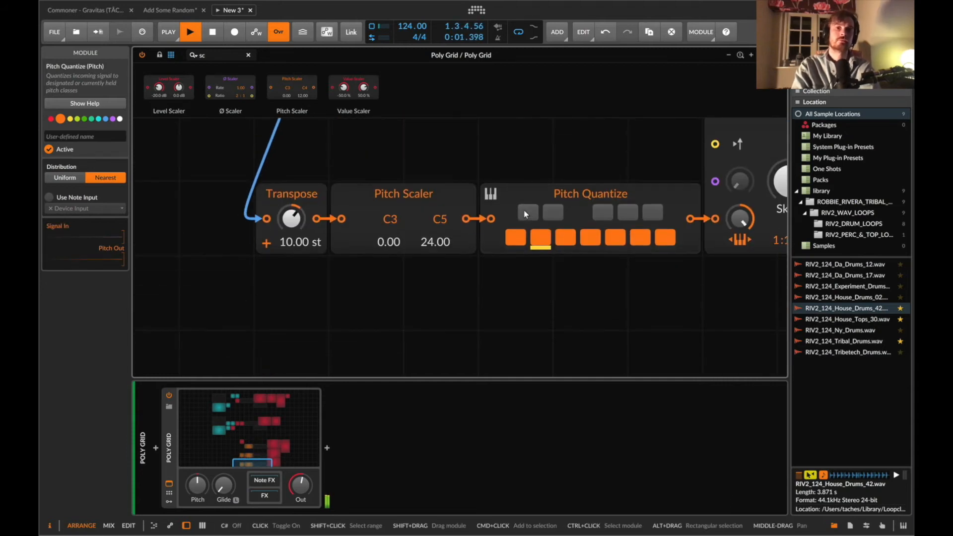
Adjust the bottom Sine's Skew to about 64% and tweak its Fold.
scroll(526, 214, right, 10)
scroll(542, 233, up, 3)
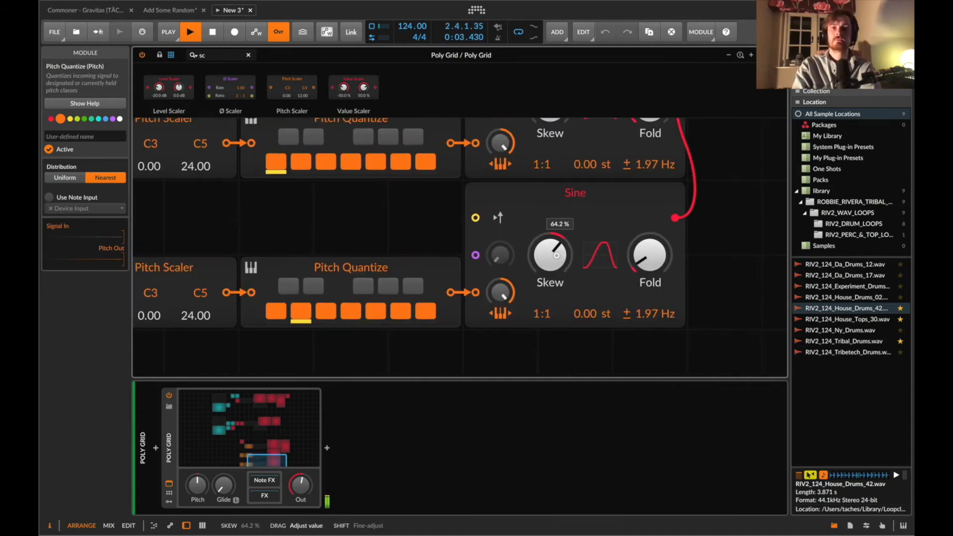
drag(557, 255, 557, 253)
mouse_move(660, 256)
mouse_down()
mouse_move(659, 246)
mouse_move(662, 260)
mouse_up()
Set the high pitch of the Pitch Scalers to C6 (36).
scroll(661, 258, up, 3)
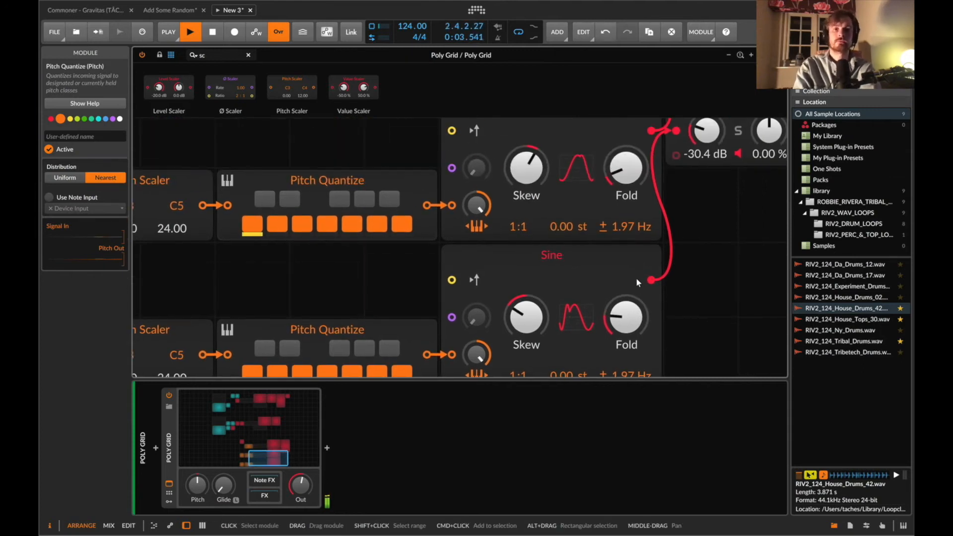
scroll(637, 279, left, 10)
scroll(637, 280, down, 1)
scroll(636, 278, down, 1)
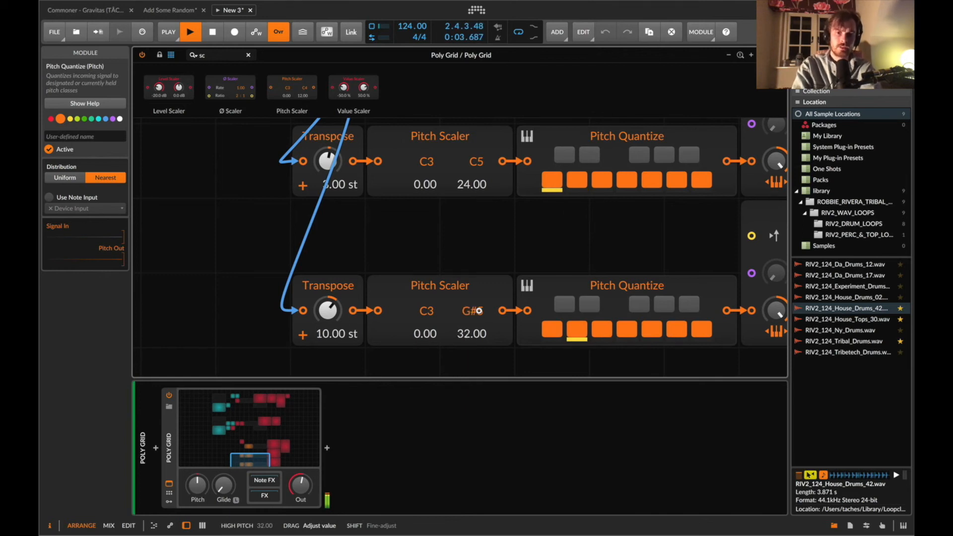
drag(479, 311, 476, 311)
drag(478, 165, 478, 161)
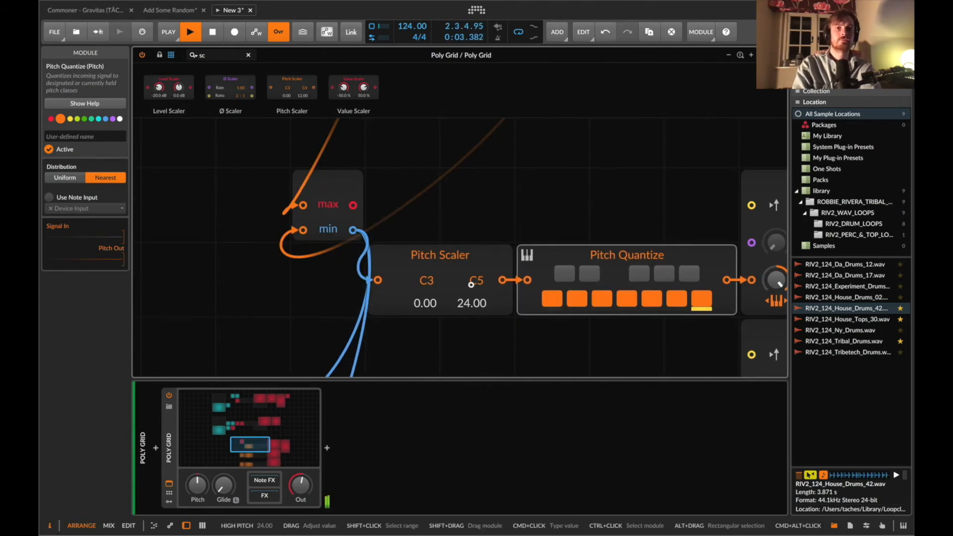
drag(472, 286, 472, 284)
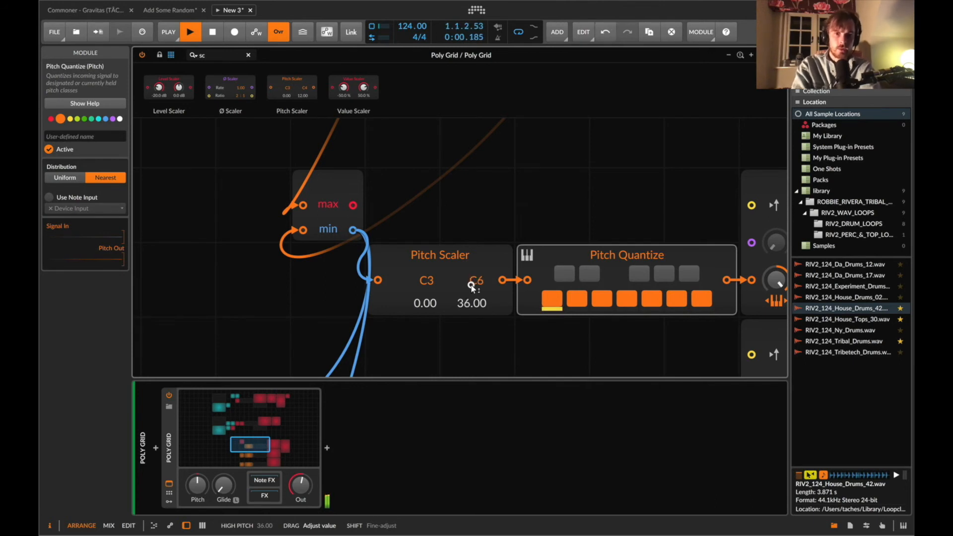
Insert a Lag module between the MinMax Minimum and the first Pitch Scaler with about 447 ms lag time.
scroll(471, 288, up, 3)
drag(358, 259, 300, 254)
click(215, 58)
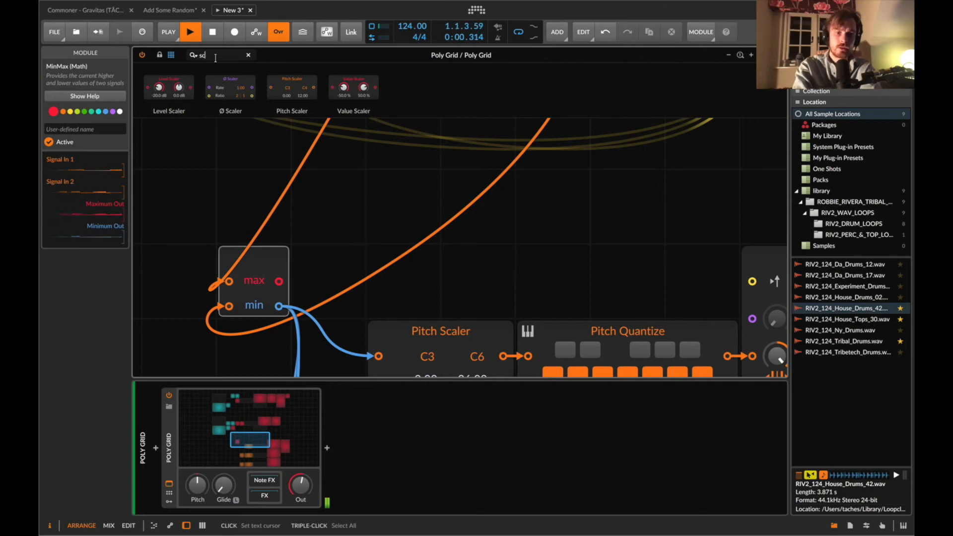
text(lag)
drag(149, 88, 269, 343)
scroll(266, 319, down, 3)
drag(256, 246, 256, 241)
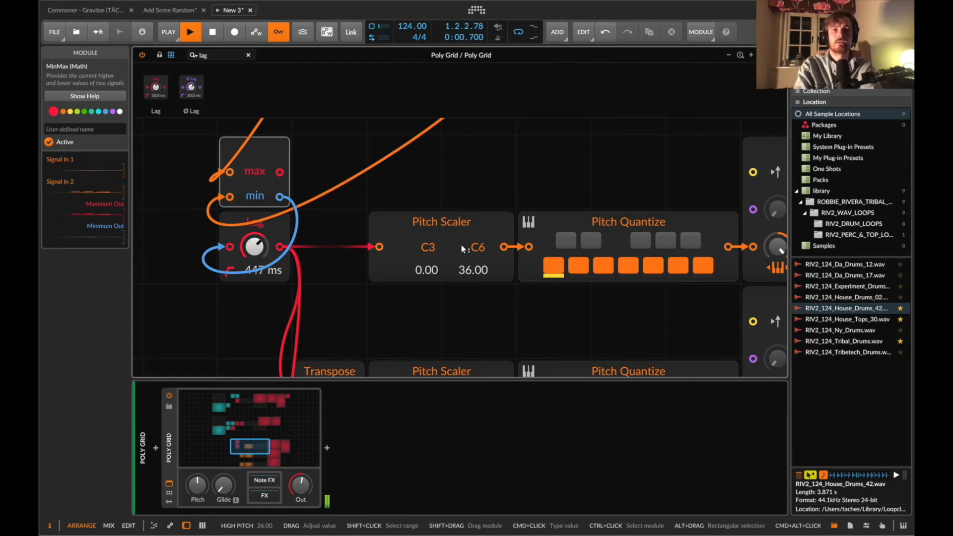
scroll(462, 248, down, 5)
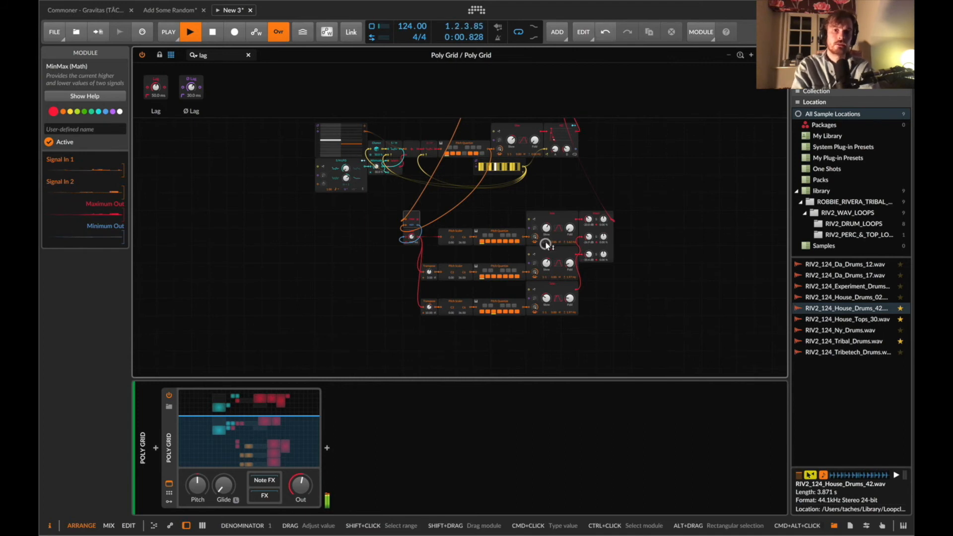
drag(546, 244, 546, 243)
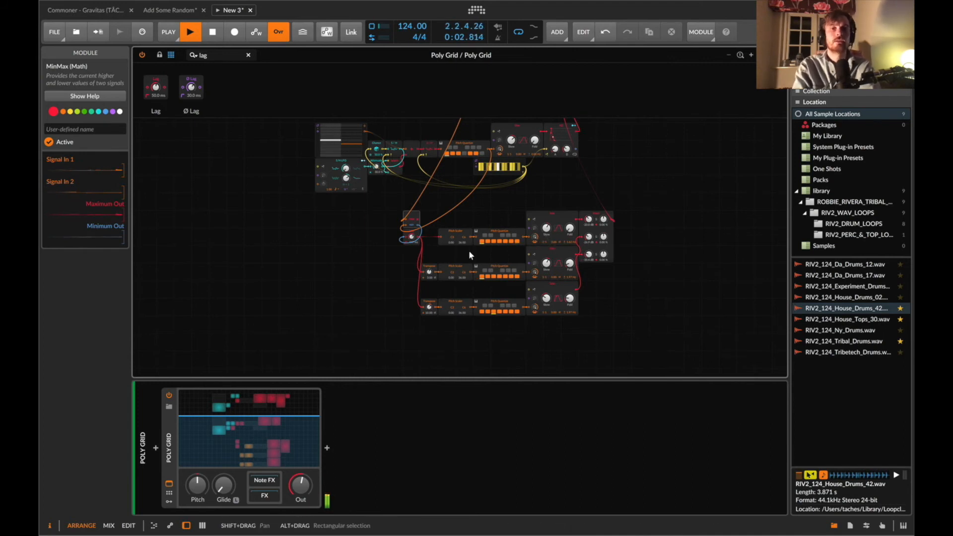
drag(411, 237, 412, 237)
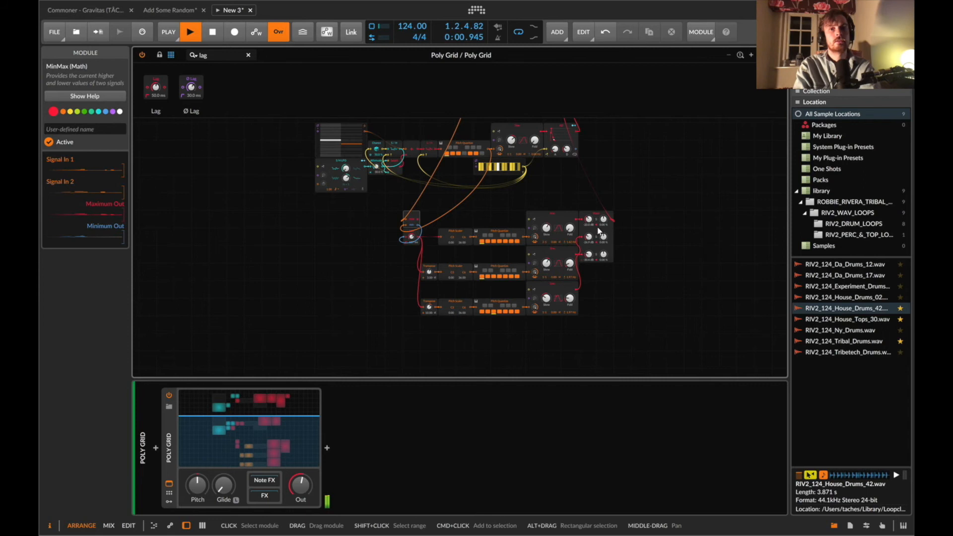
Adjust the mixer's channel levels, undoing the last level change.
click(588, 245)
drag(589, 237, 588, 242)
drag(589, 254, 588, 254)
drag(589, 254, 588, 256)
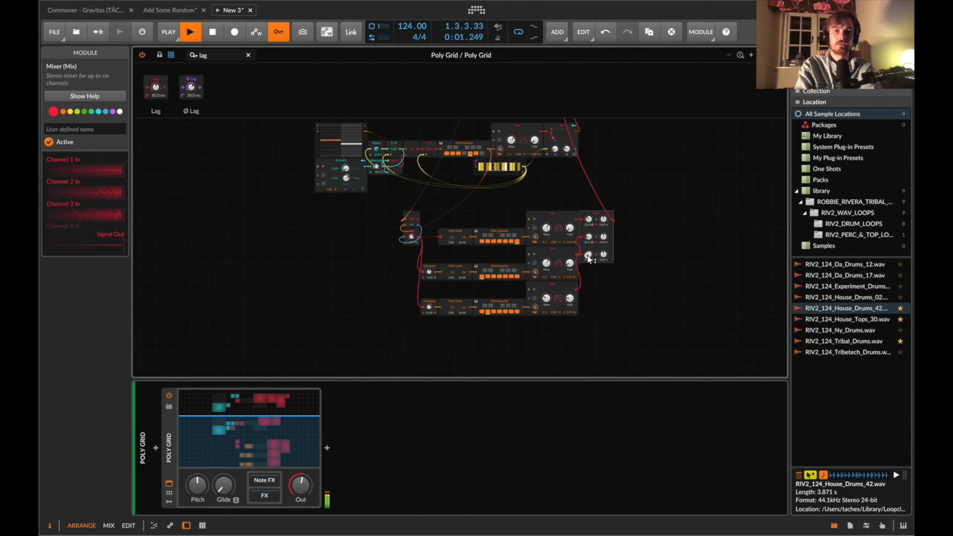
key(super+z)
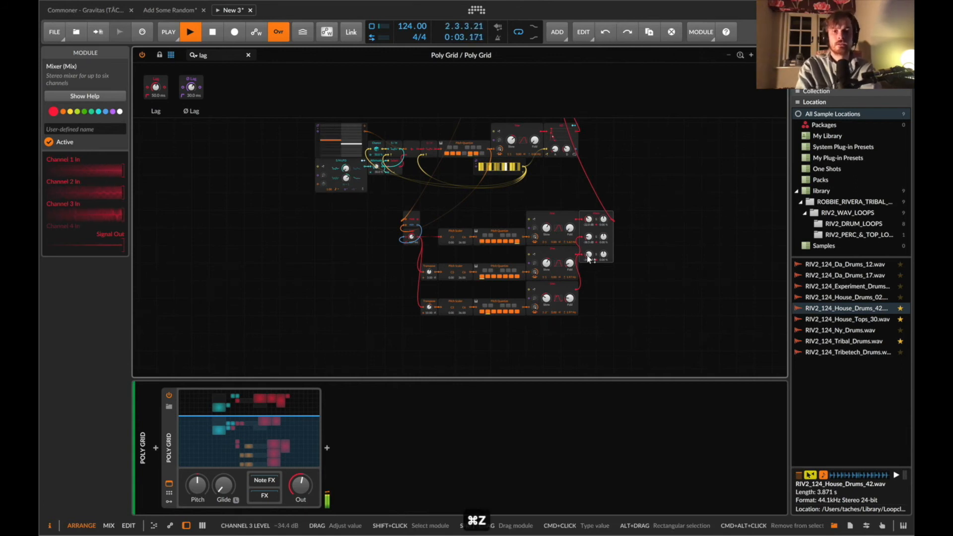
Add a Subtract module to the empty area above the voice patches.
scroll(587, 255, up, 8)
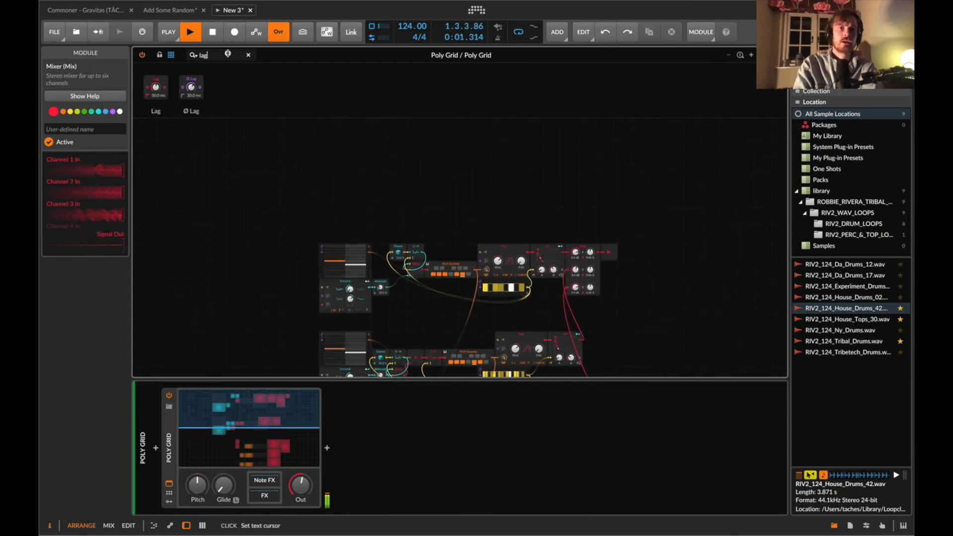
click(228, 53)
text(sub)
drag(160, 93, 451, 182)
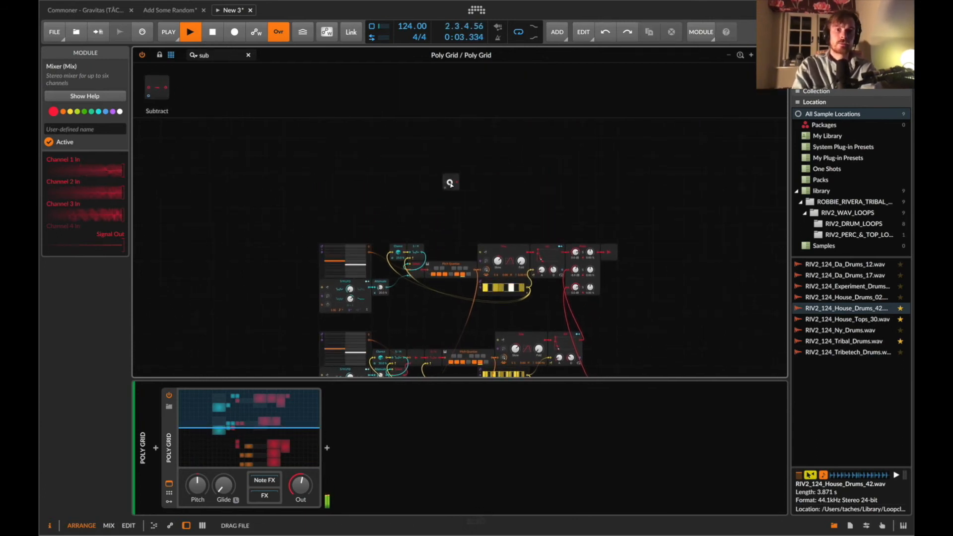
Connect two pitch signals from the voice patches into the Subtract module's A and B inputs.
scroll(467, 224, down, 4)
scroll(478, 258, down, 5)
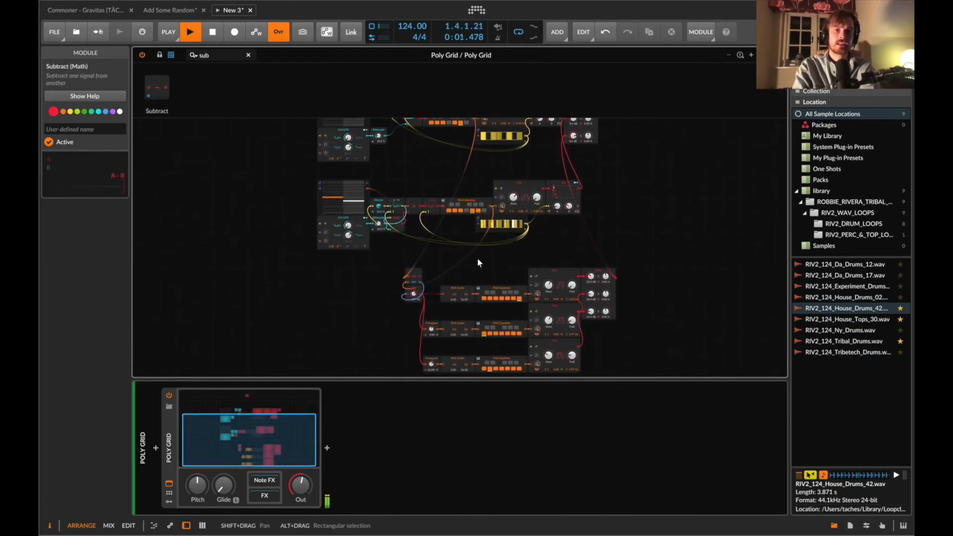
drag(458, 137, 437, 200)
scroll(490, 288, down, 4)
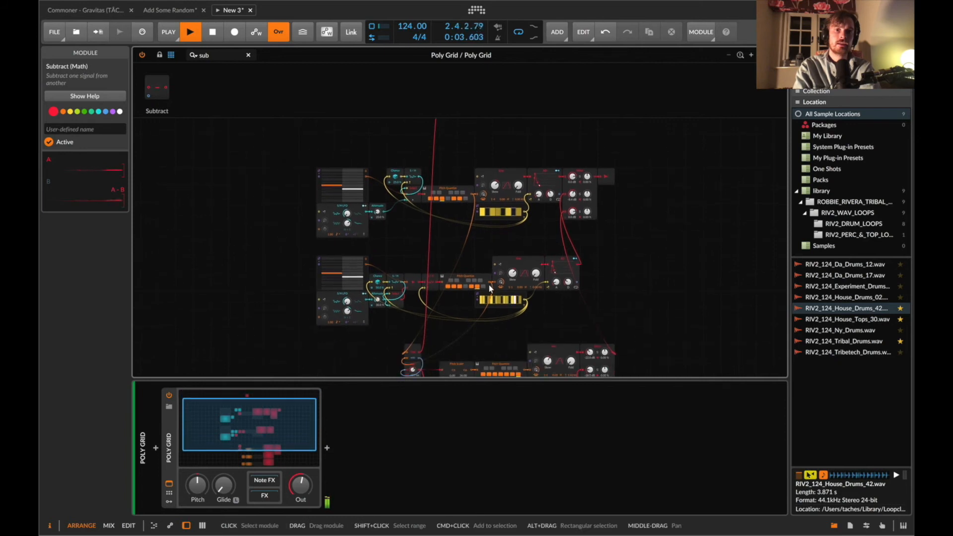
drag(489, 285, 490, 248)
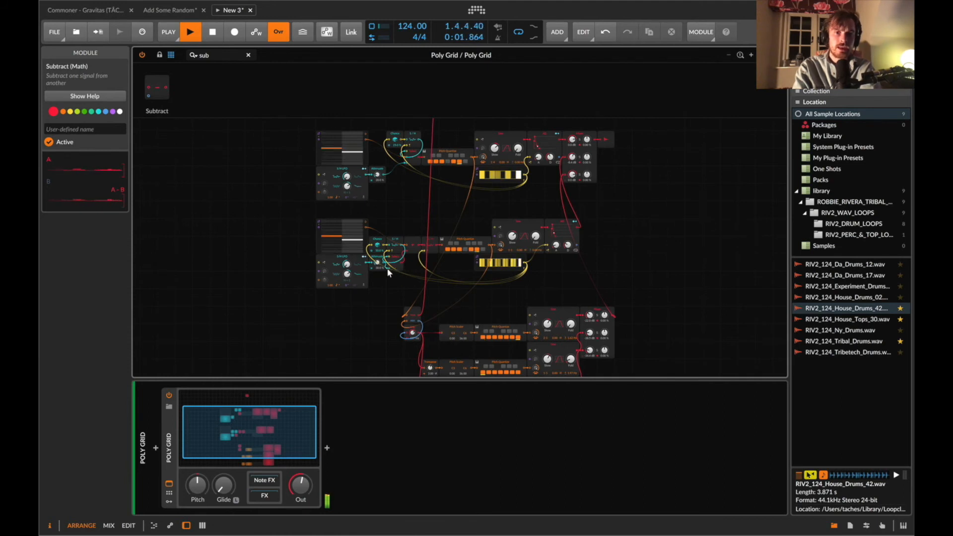
drag(384, 267, 441, 214)
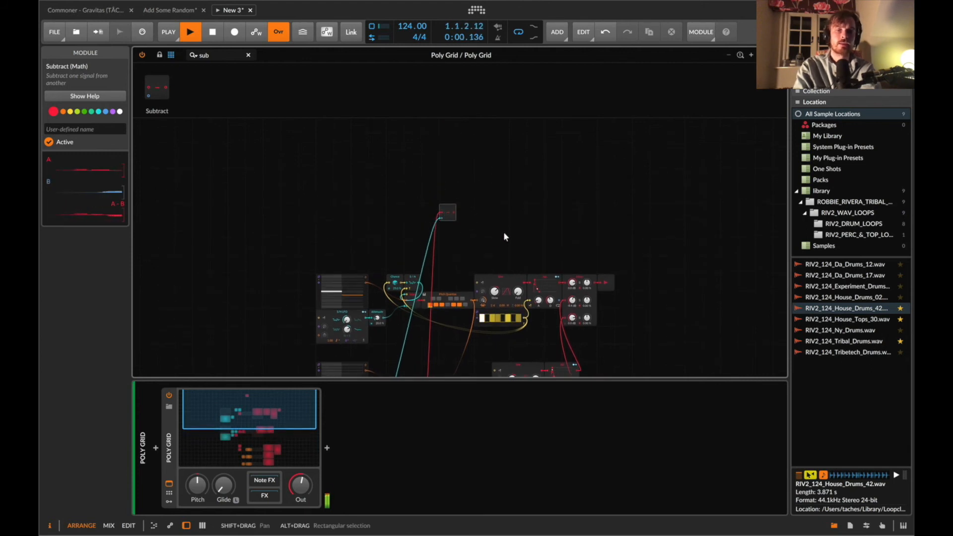
Add a Sine oscillator fed by the Subtract module's output.
scroll(451, 367, down, 3)
scroll(388, 323, up, 1)
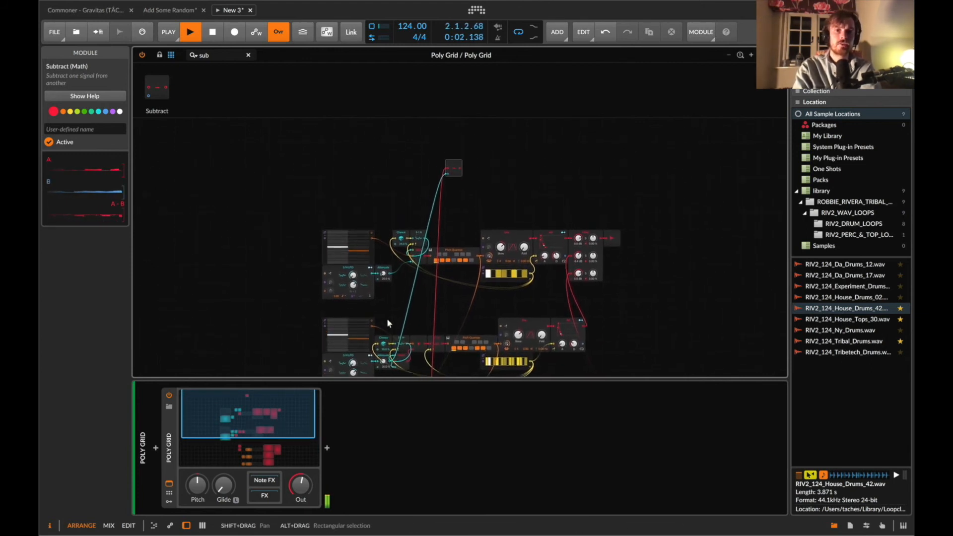
text(sine)
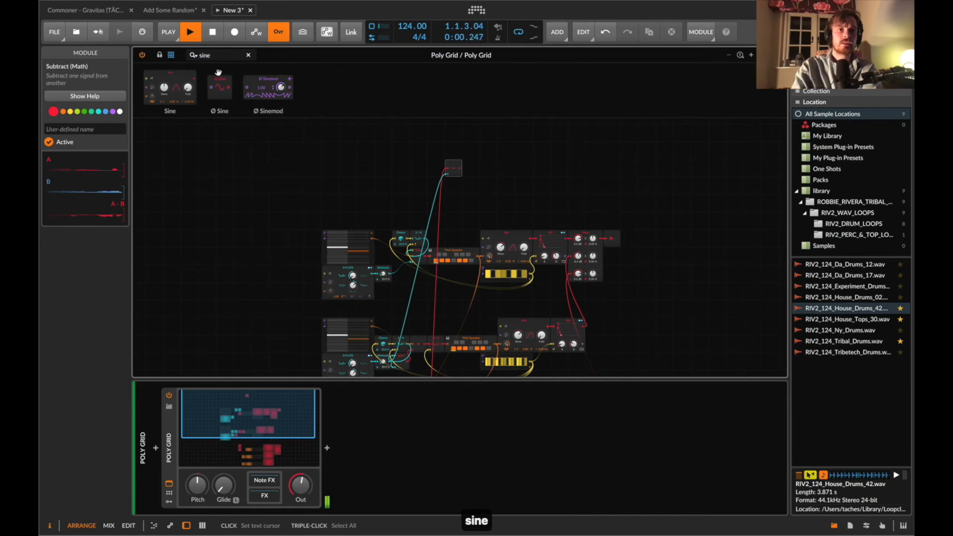
drag(458, 167, 489, 178)
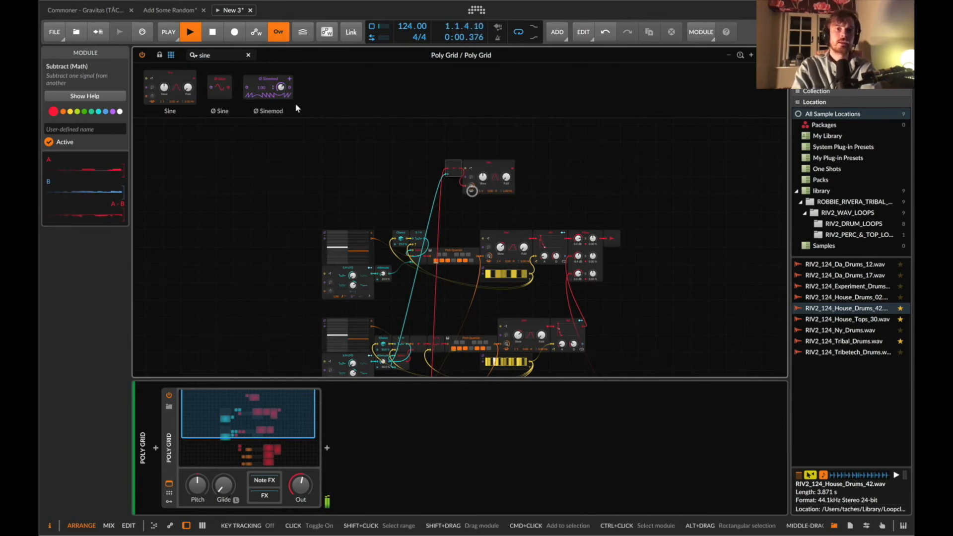
Add a Gates sequencer below the new Sine and set its step count to 16.
click(219, 56)
key(super+a)
text(gate)
drag(313, 88, 484, 198)
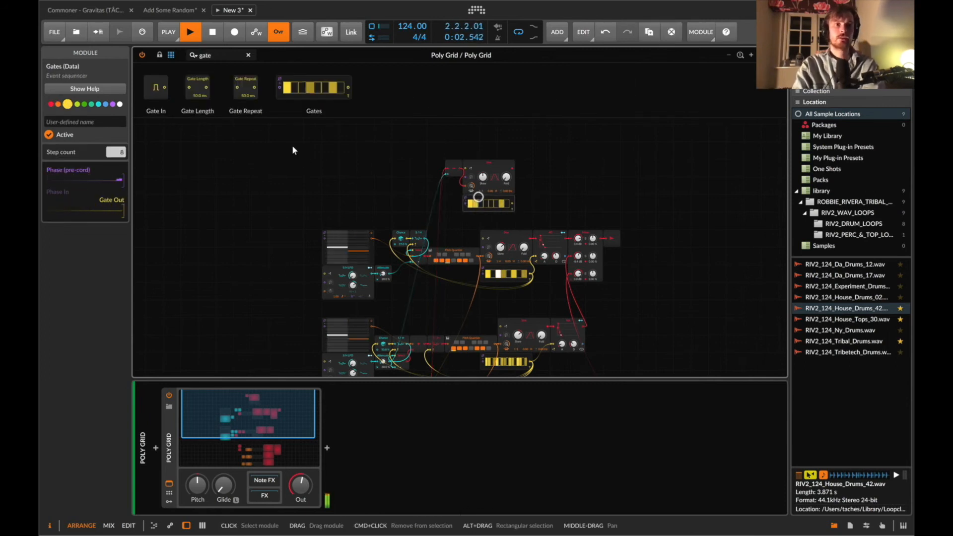
double_click(123, 152)
text(16)
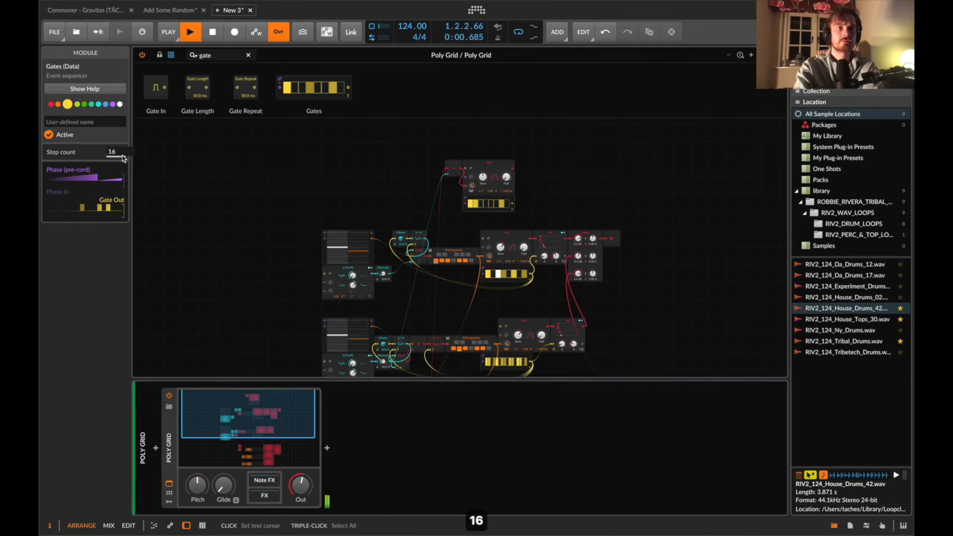
key(Return)
Switch on several additional steps in the new Gates sequencer.
scroll(490, 212, up, 5)
scroll(490, 212, up, 4)
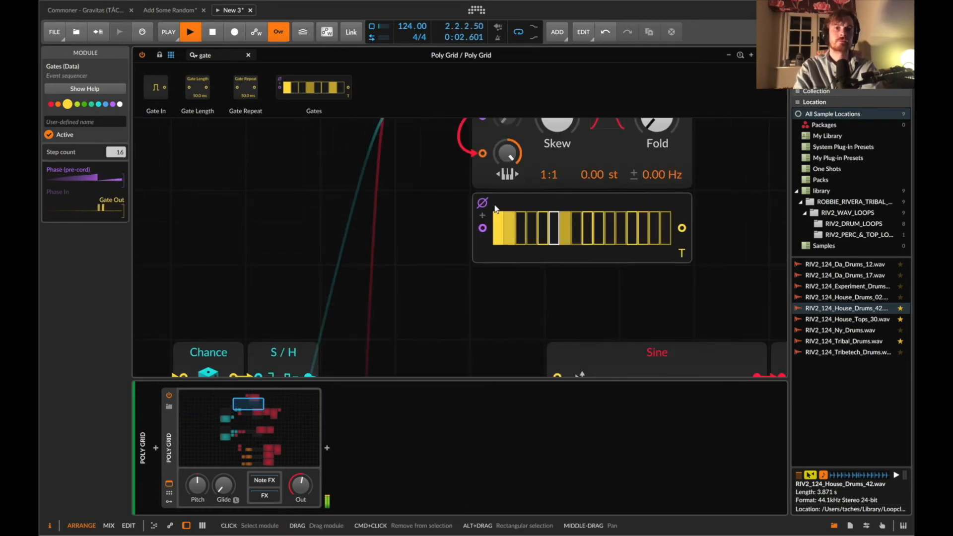
click(521, 214)
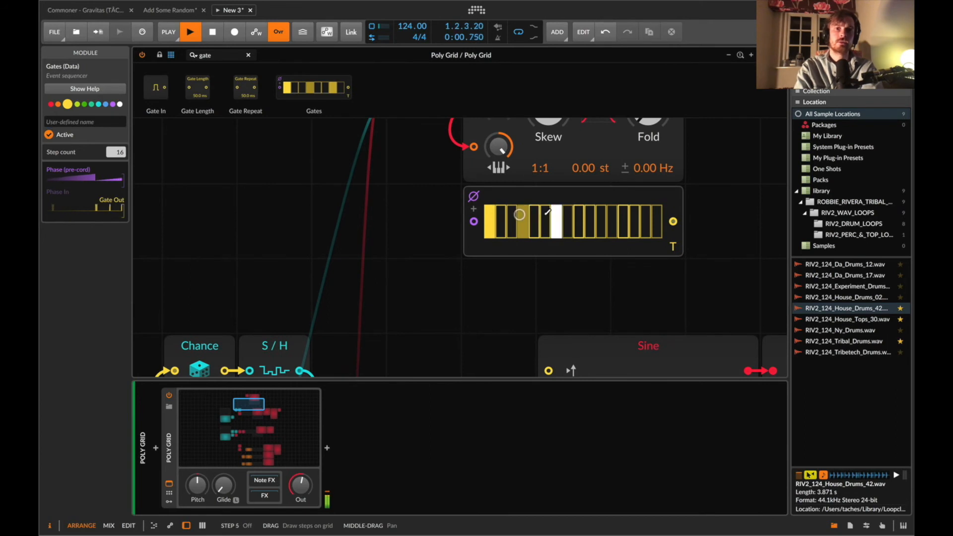
click(583, 217)
click(616, 214)
click(635, 215)
click(657, 216)
Insert an AD envelope between the new Sine and the mixer, triggering it from the Gates sequencer.
scroll(657, 217, up, 1)
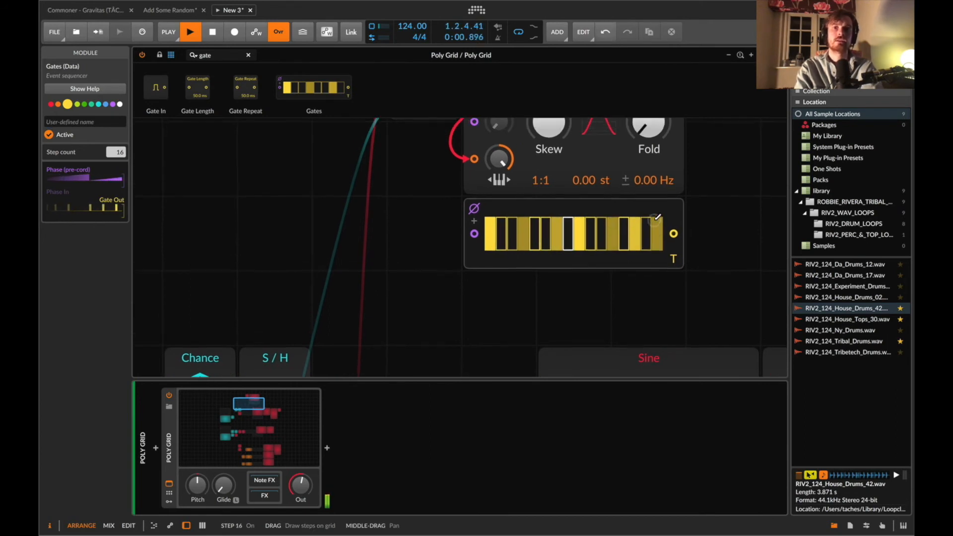
scroll(657, 217, up, 8)
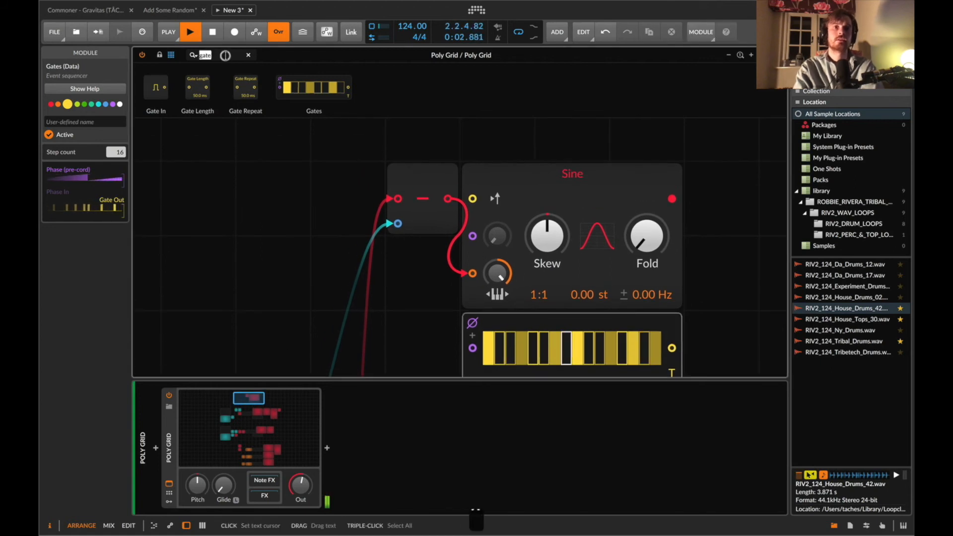
text(ad)
drag(161, 89, 674, 199)
drag(671, 348, 697, 273)
scroll(621, 218, right, 10)
scroll(572, 244, down, 5)
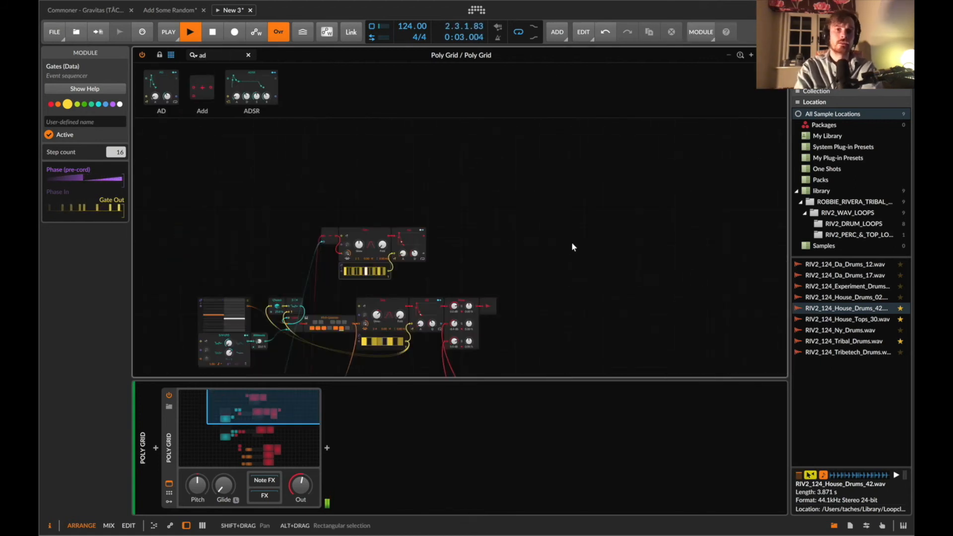
drag(425, 237, 454, 360)
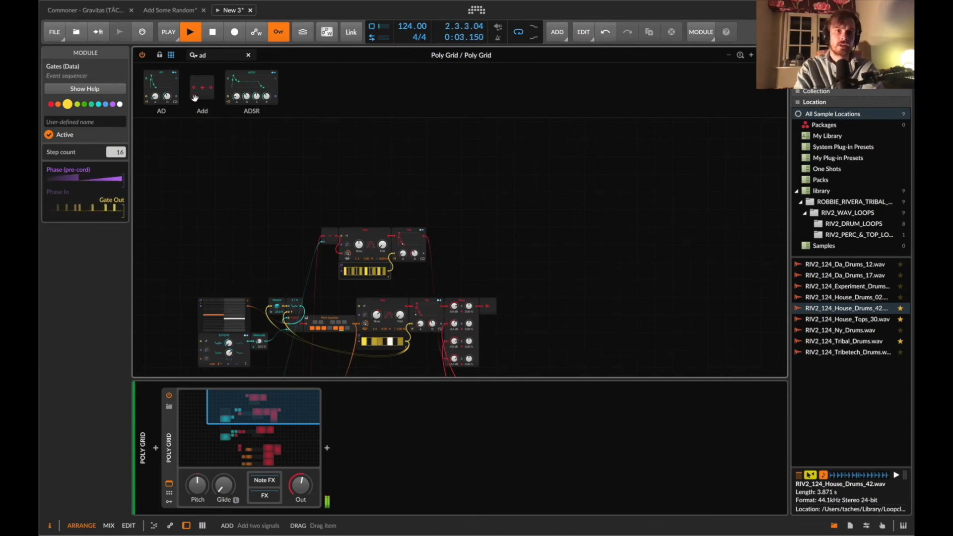
Insert a Pitch Quantize between the Subtract module and the new Sine.
text(quan)
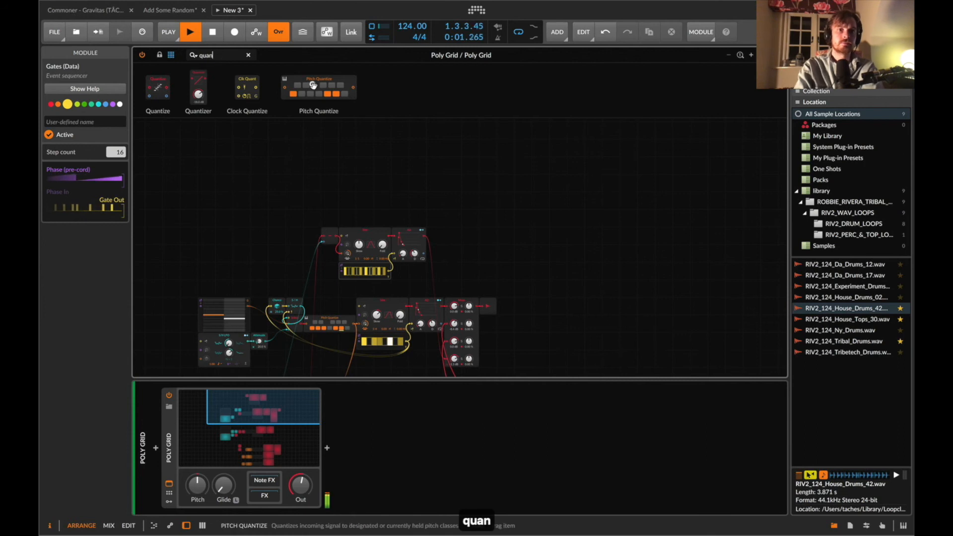
drag(341, 244, 342, 254)
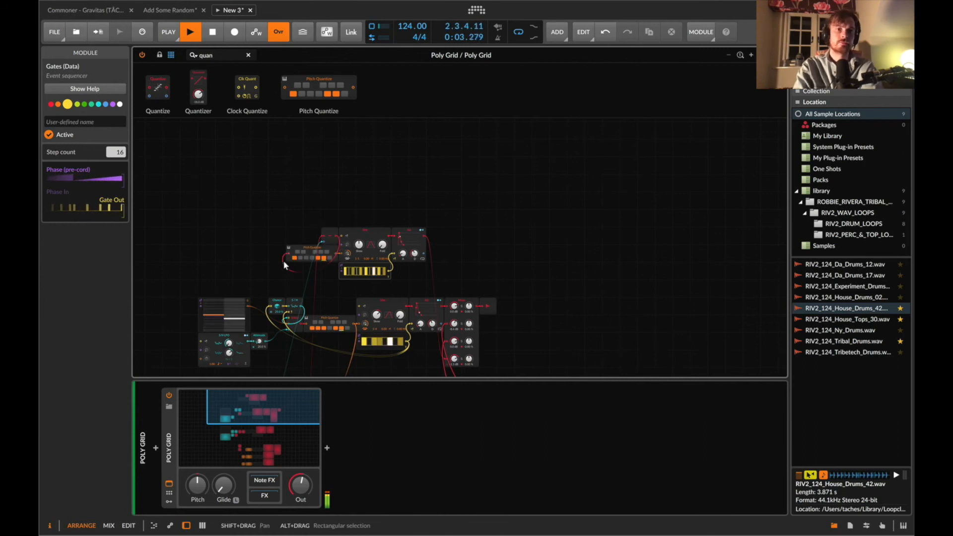
click(301, 259)
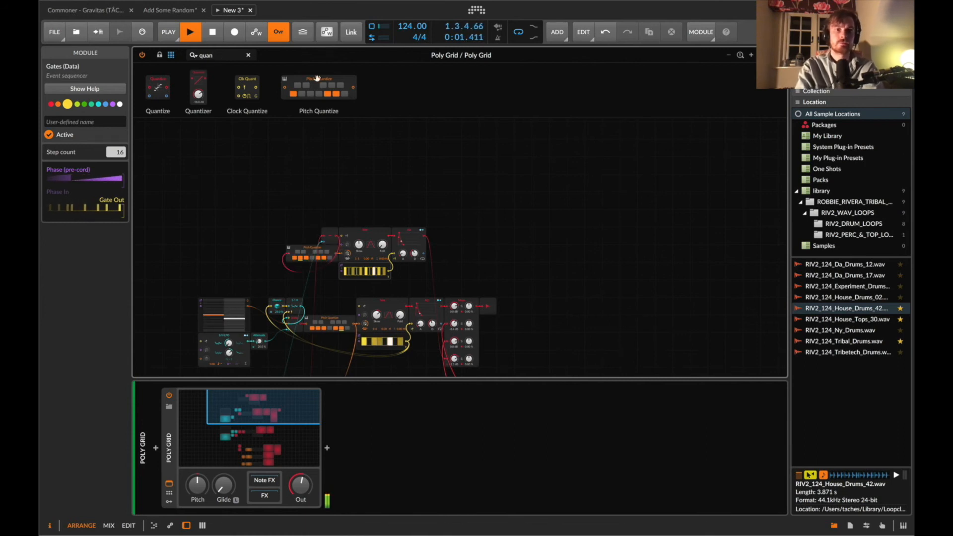
Insert a Sample/Hold before the Pitch Quantize, clocked by the Gates sequencer's output.
click(223, 55)
key(super+a)
text(sam)
drag(330, 237, 270, 253)
drag(172, 83, 284, 254)
drag(390, 272, 288, 258)
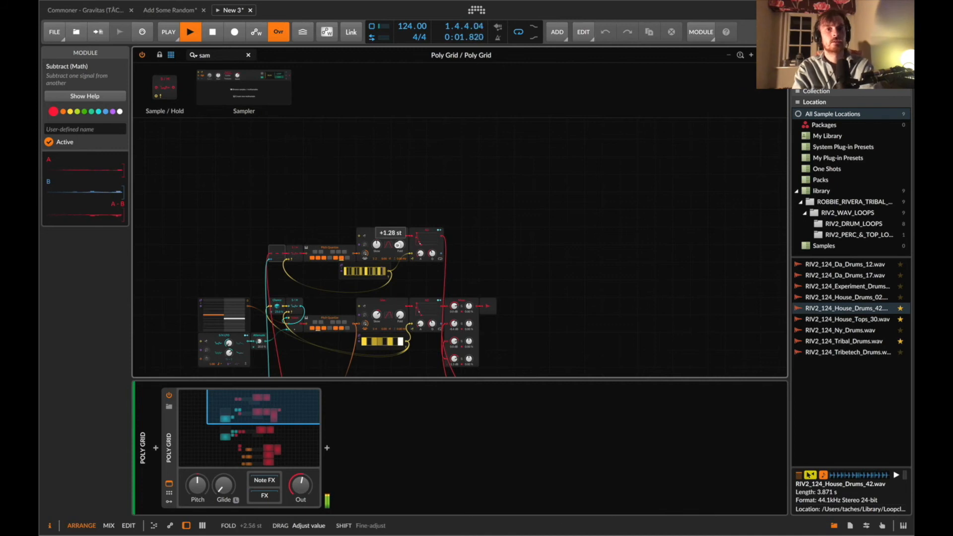
Adjust the Fold on the new Sine oscillator.
drag(400, 245, 401, 248)
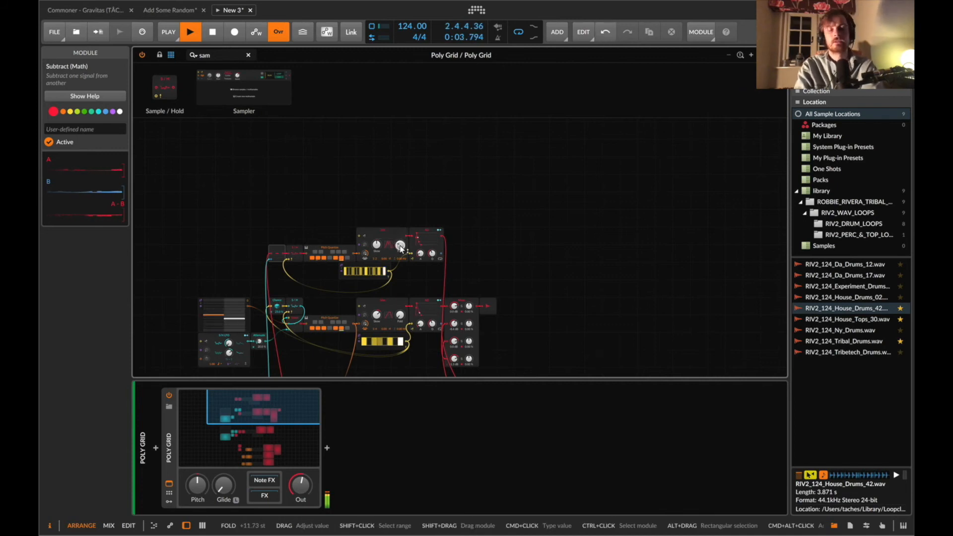
scroll(402, 250, down, 5)
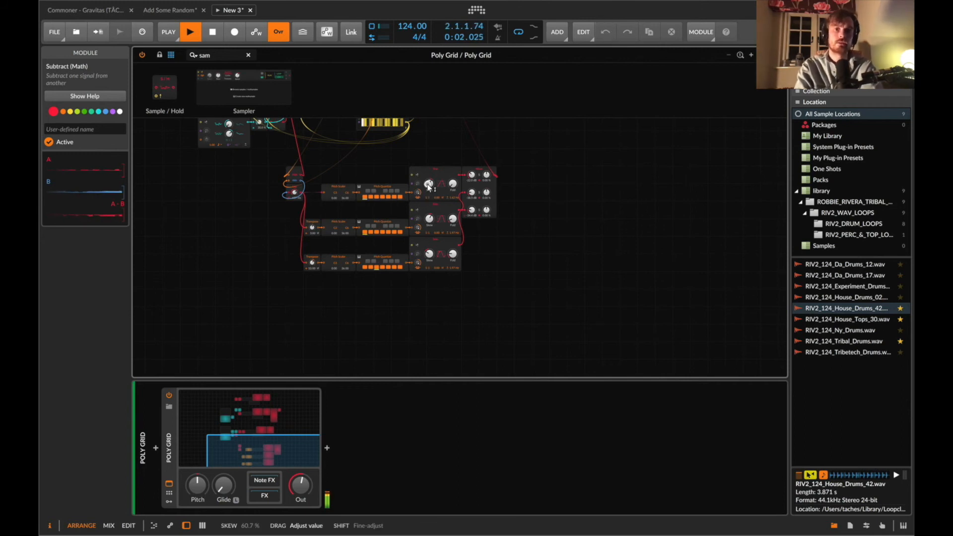
click(427, 216)
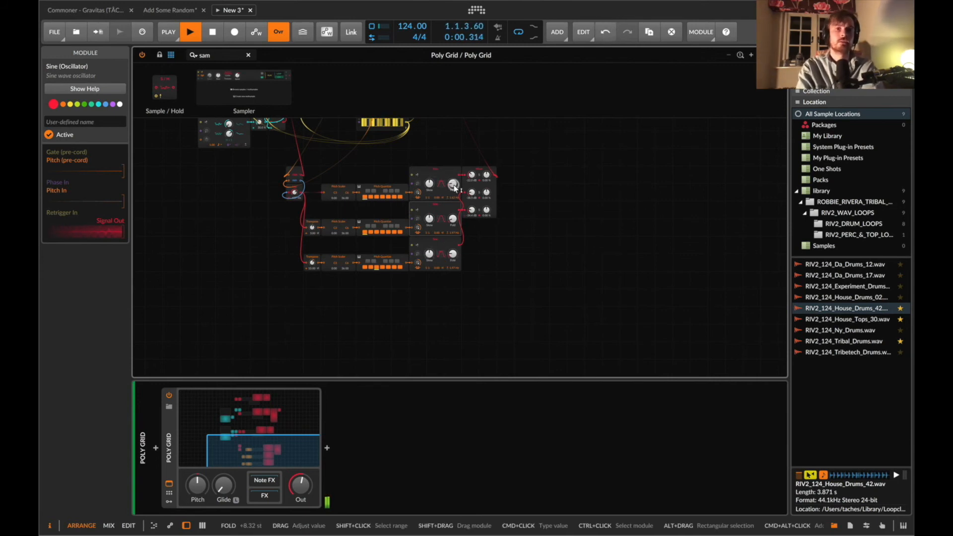
Add an LFO and map it to modulate the Skew and Fold of the three lower Sine oscillators.
click(223, 53)
text(lfo)
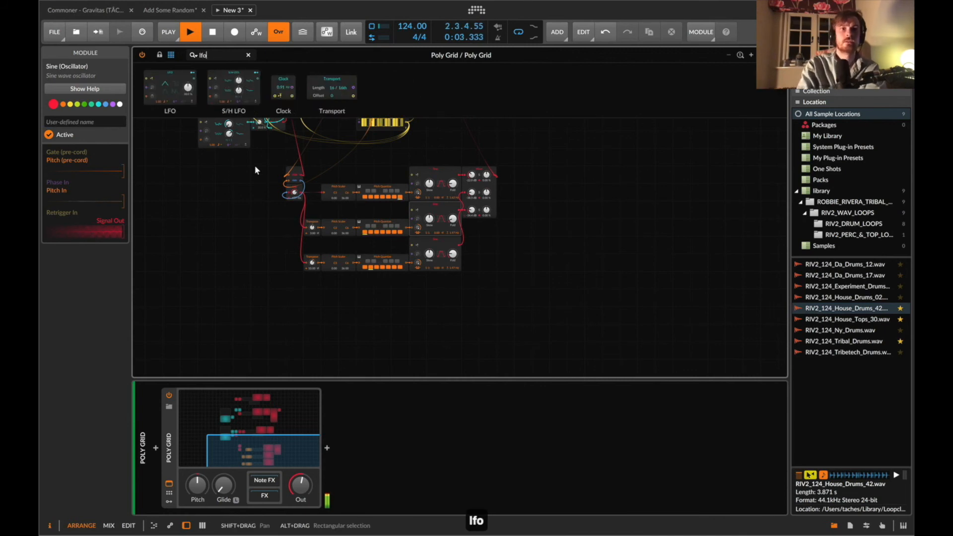
scroll(255, 170, up, 1)
drag(170, 89, 253, 258)
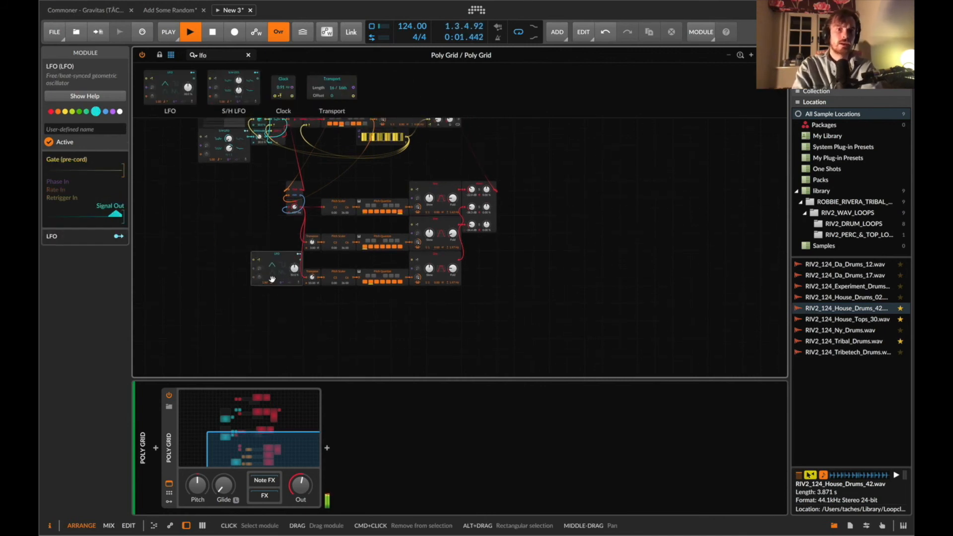
click(298, 254)
drag(430, 234, 429, 217)
drag(431, 273, 430, 267)
drag(430, 199, 453, 244)
drag(453, 268, 453, 288)
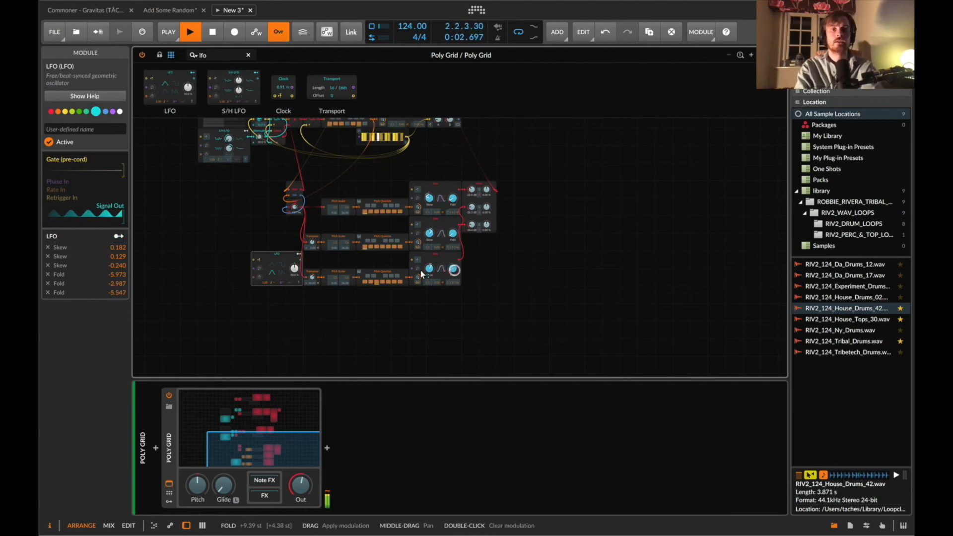
click(299, 255)
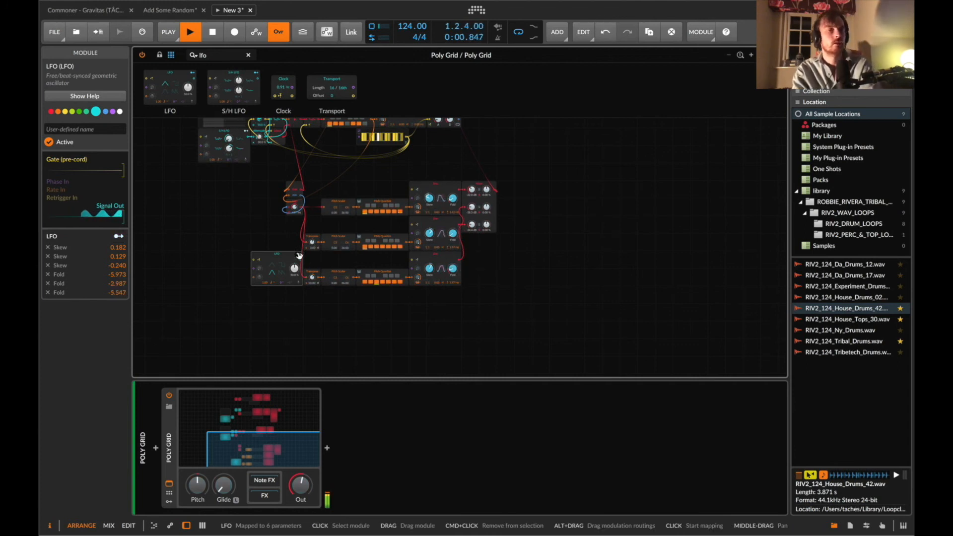
Move the first voice's Pitches sequencer further to the left.
scroll(298, 254, up, 10)
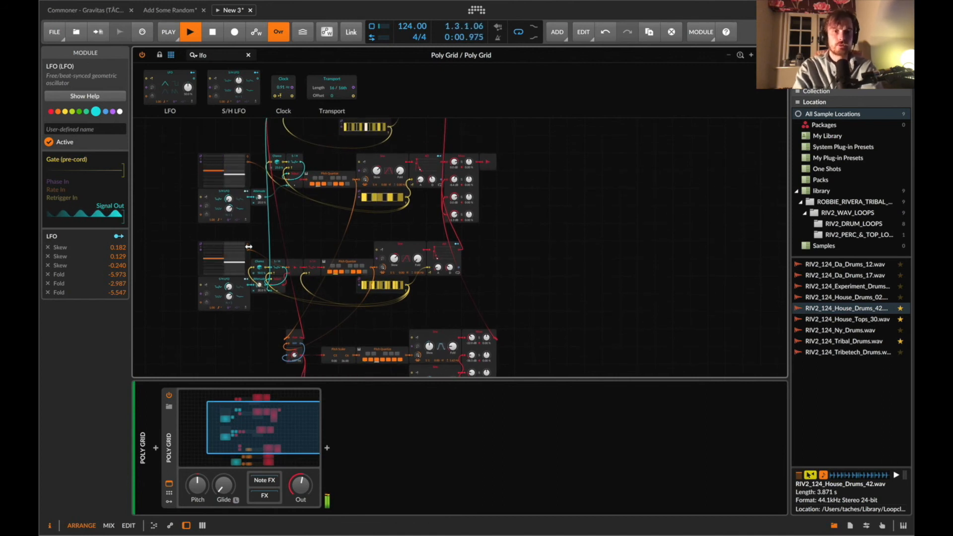
click(204, 174)
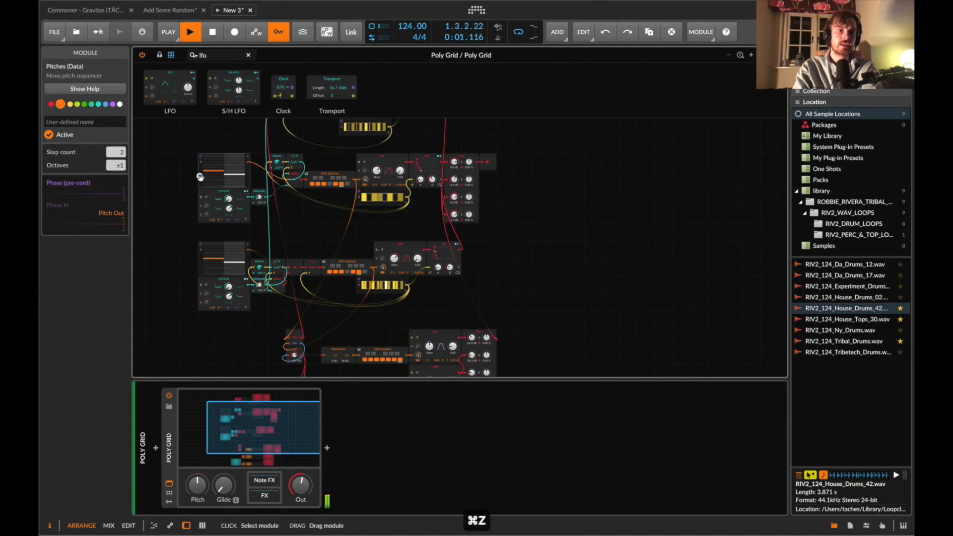
drag(203, 181, 138, 181)
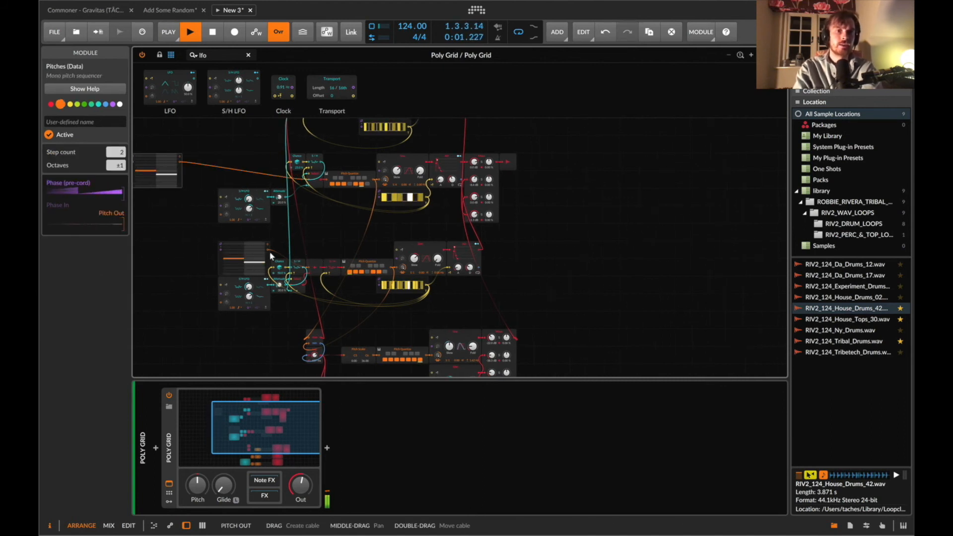
scroll(305, 246, up, 6)
key(super+f)
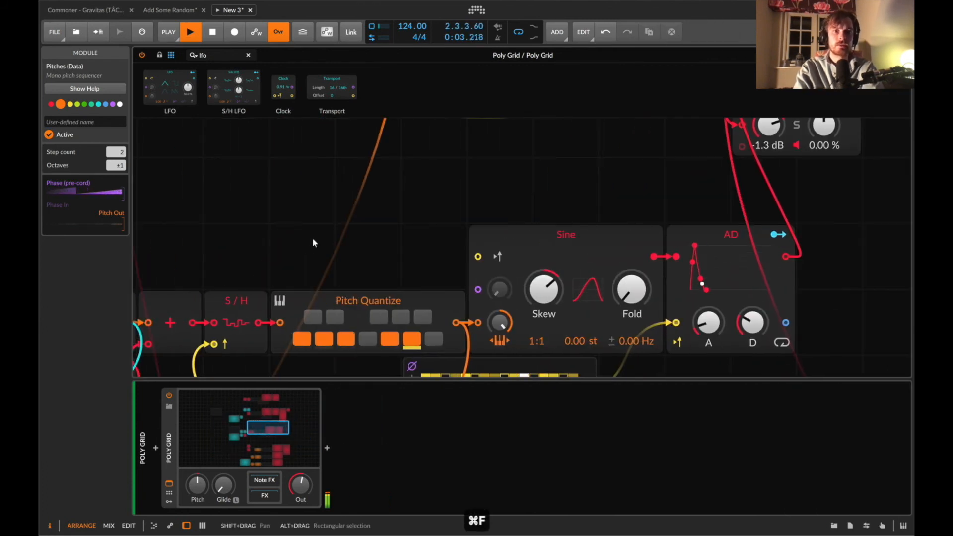
key(d)
key(d)
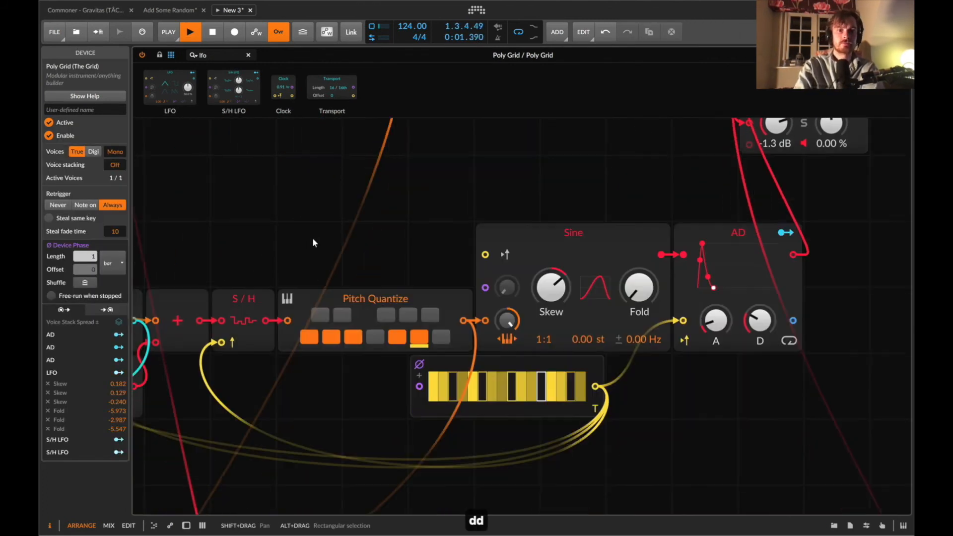
Shift the first voice's Pitches sequencer a bit further left to free space beside it.
key(i)
scroll(313, 239, left, 8)
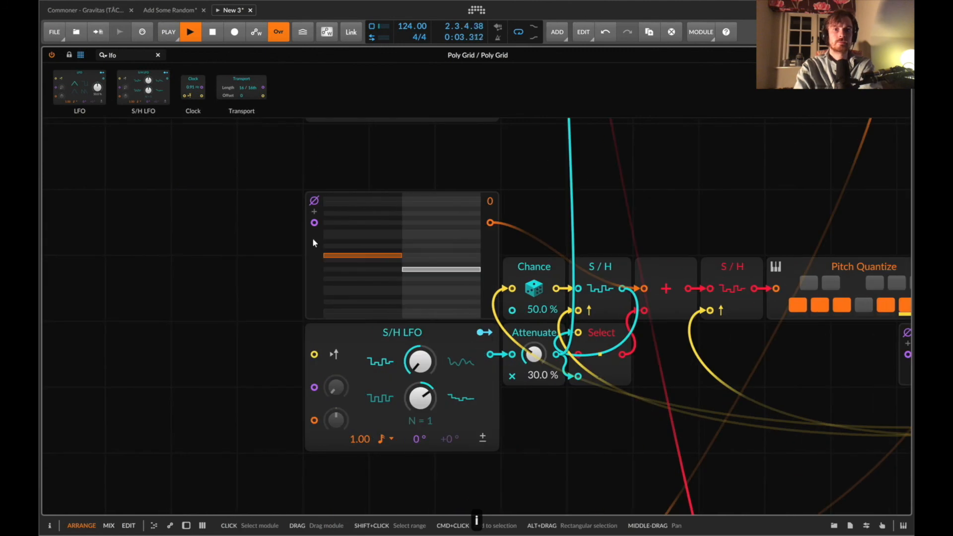
scroll(540, 269, up, 5)
drag(161, 147, 644, 430)
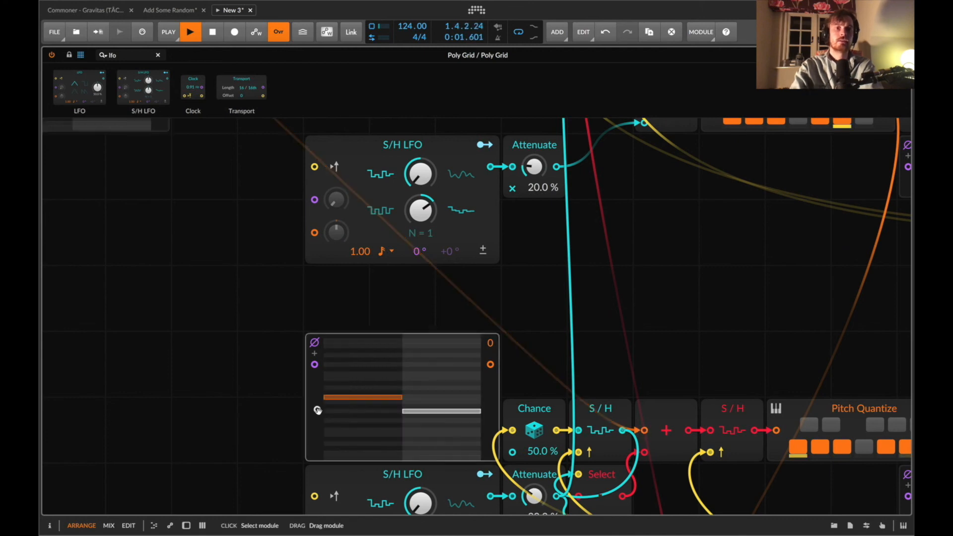
key(z)
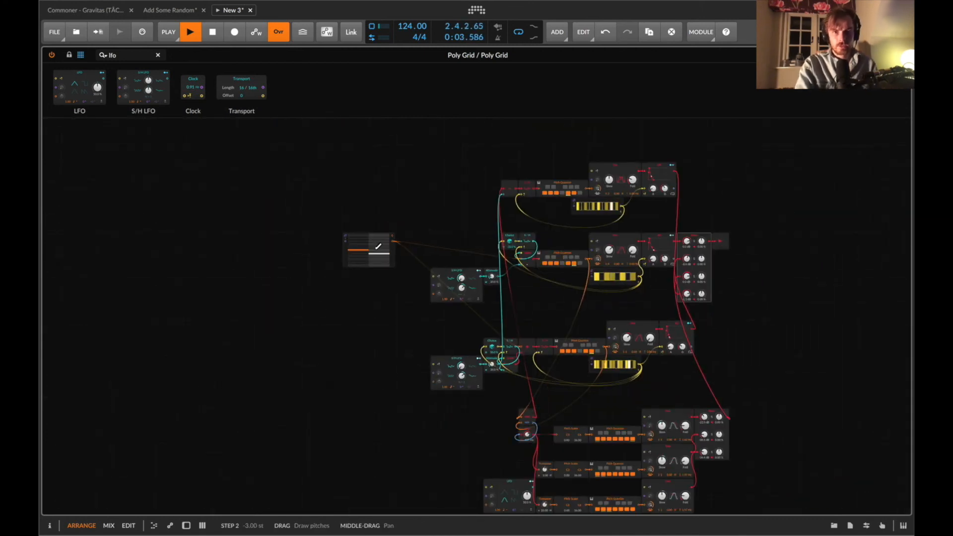
scroll(358, 253, up, 5)
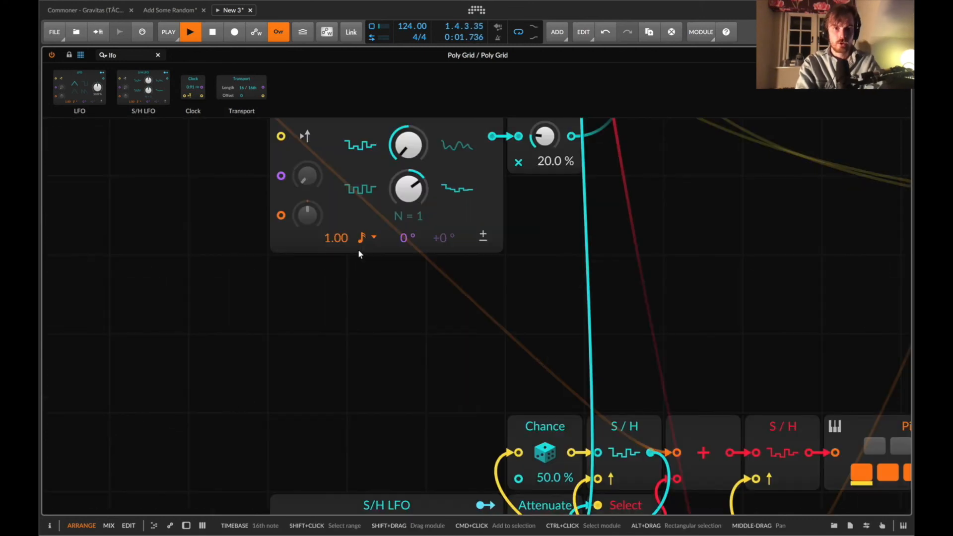
scroll(358, 254, up, 3)
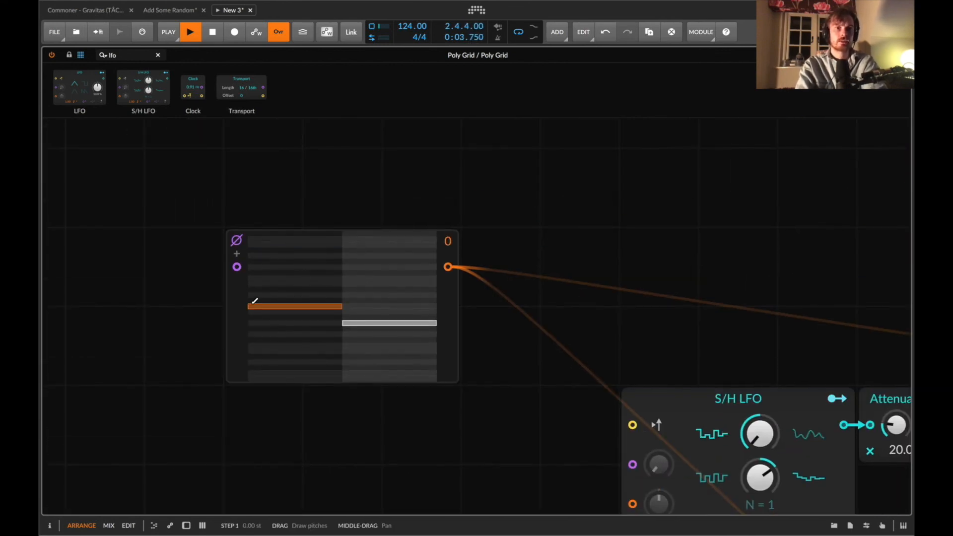
drag(234, 324, 156, 317)
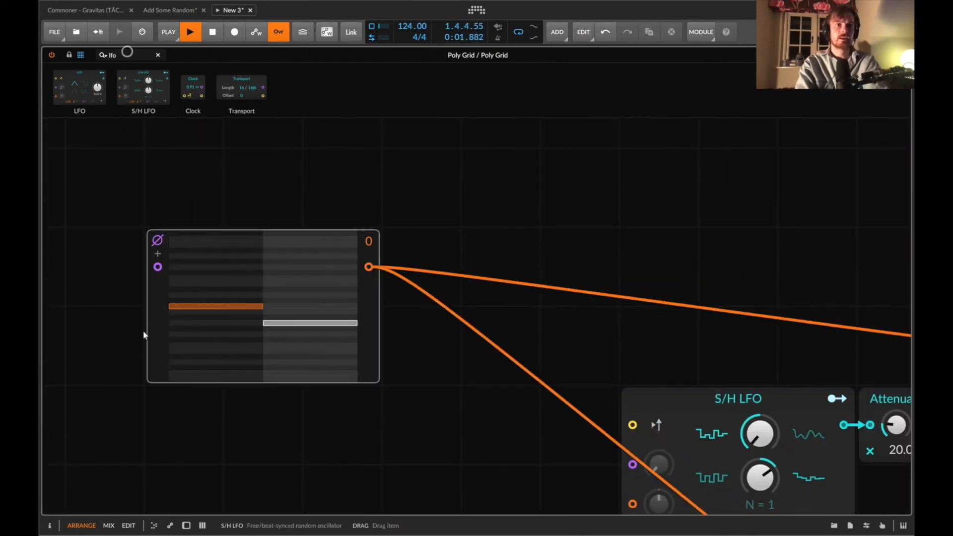
Insert a Select module directly after the first voice's Pitches sequencer output.
key(super+d)
key(super+a)
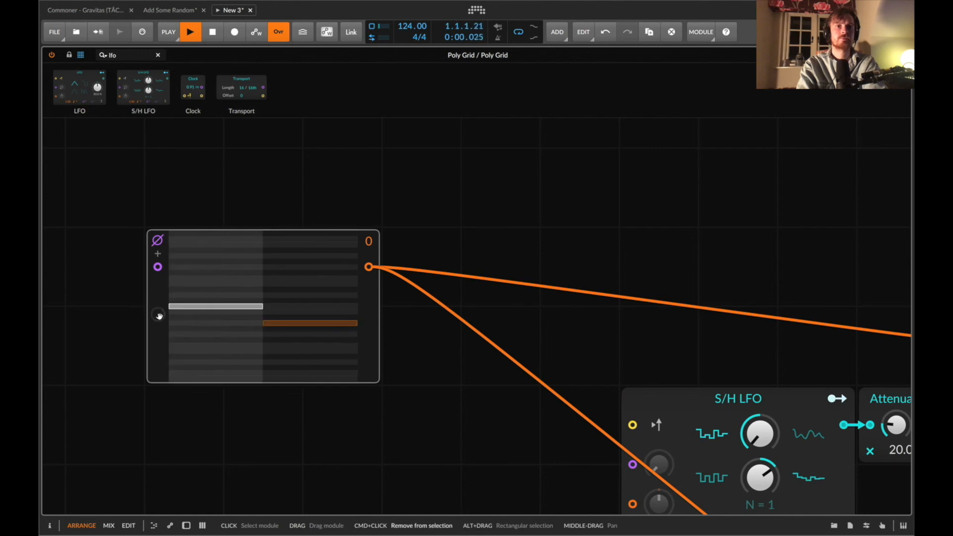
key(BackSpace)
text(sel)
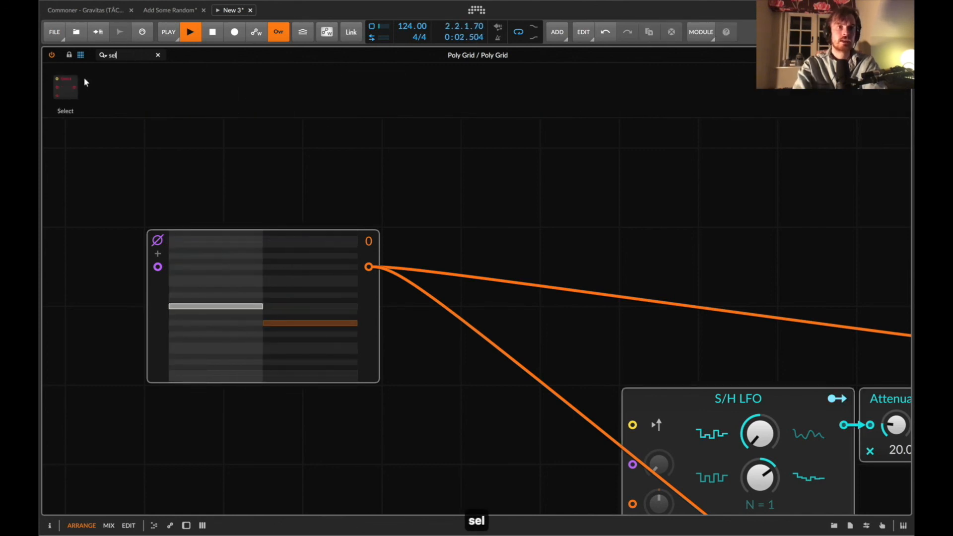
drag(65, 87, 370, 268)
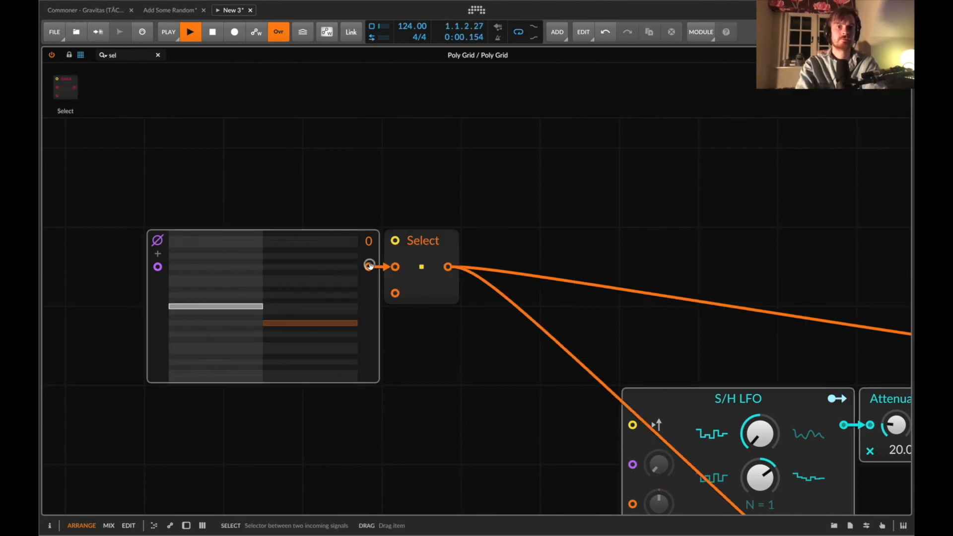
Duplicate the Pitches sequencer, patch the copy into the Select's second input and redraw the copy's step pitches.
scroll(257, 307, down, 5)
click(156, 184)
key(super+d)
scroll(248, 258, up, 3)
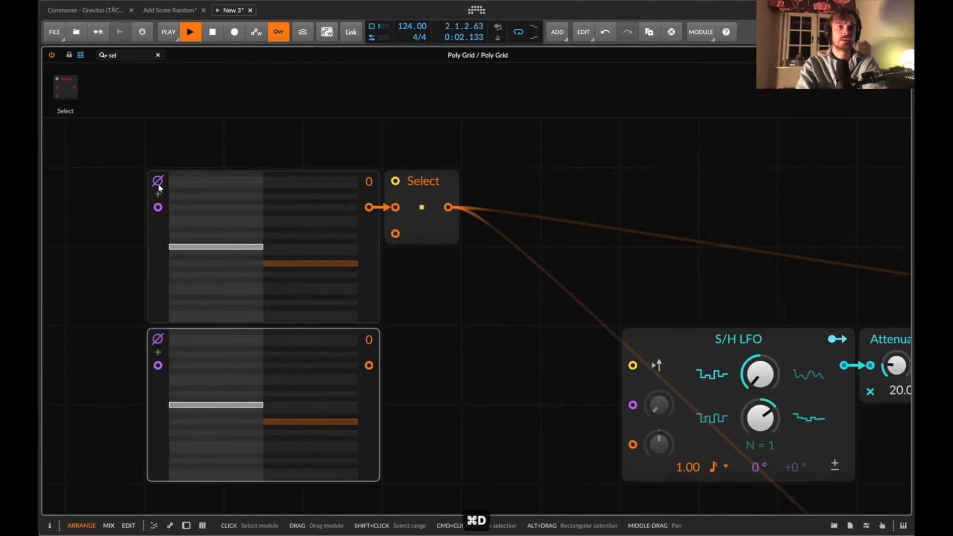
drag(373, 205, 395, 234)
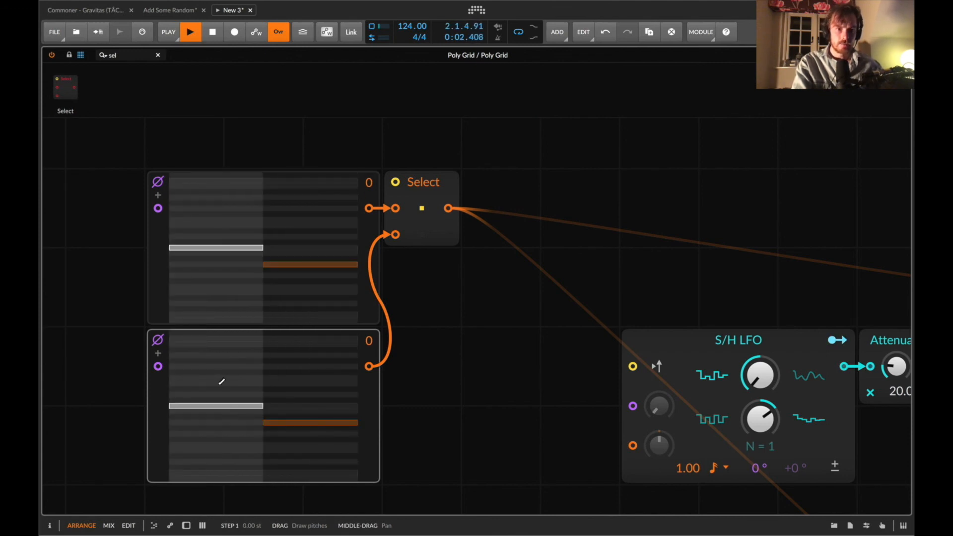
click(216, 377)
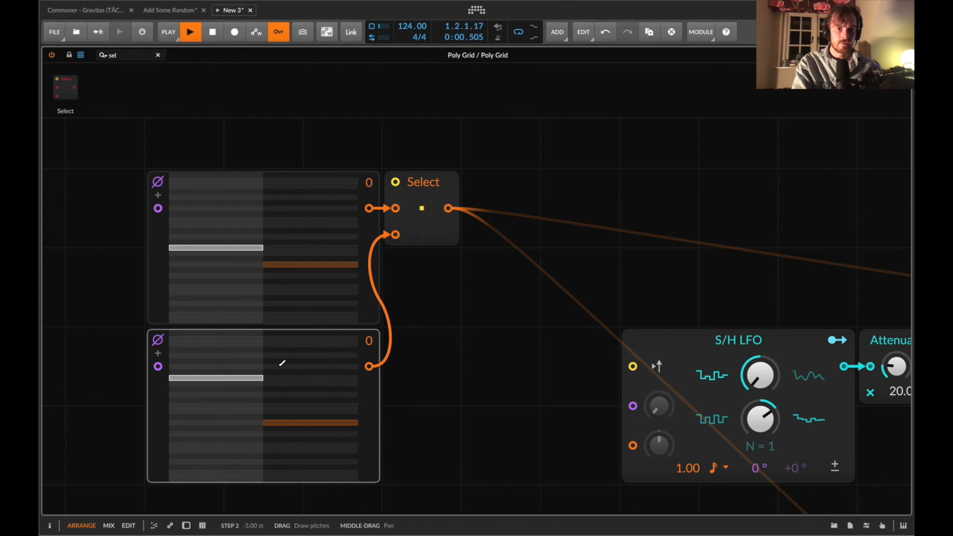
click(282, 366)
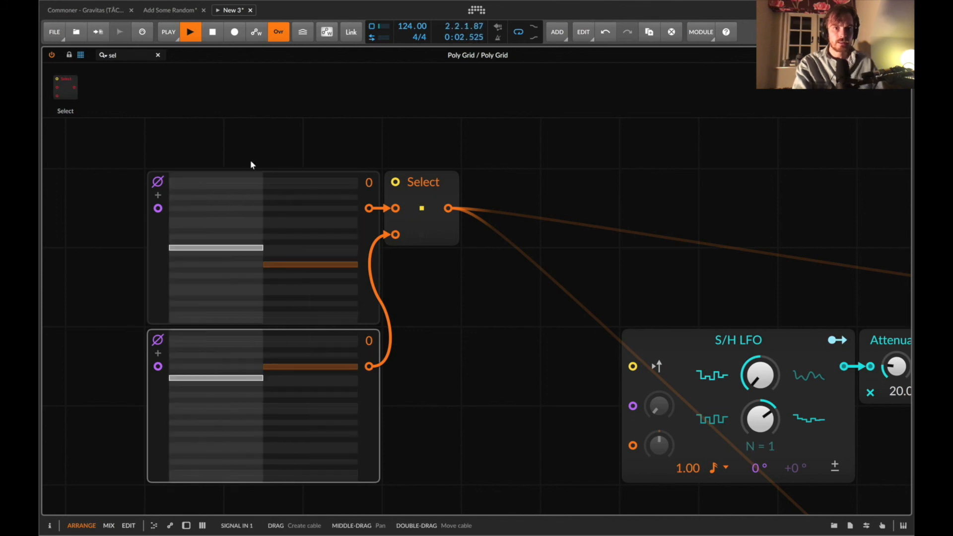
Add a Button wired to the Select's switching input and toggle it on and off.
scroll(221, 128, up, 2)
text(but)
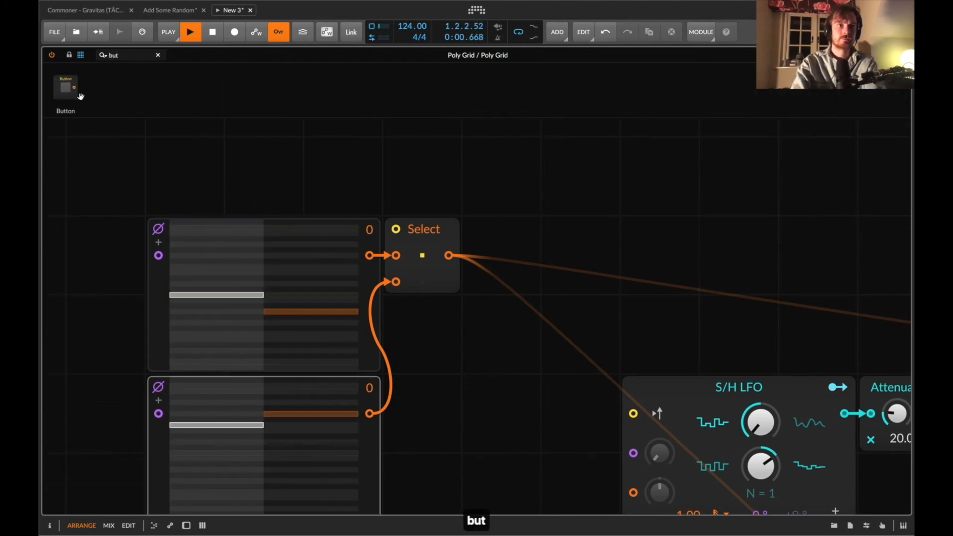
key(Return)
drag(364, 209, 361, 212)
drag(370, 178, 393, 226)
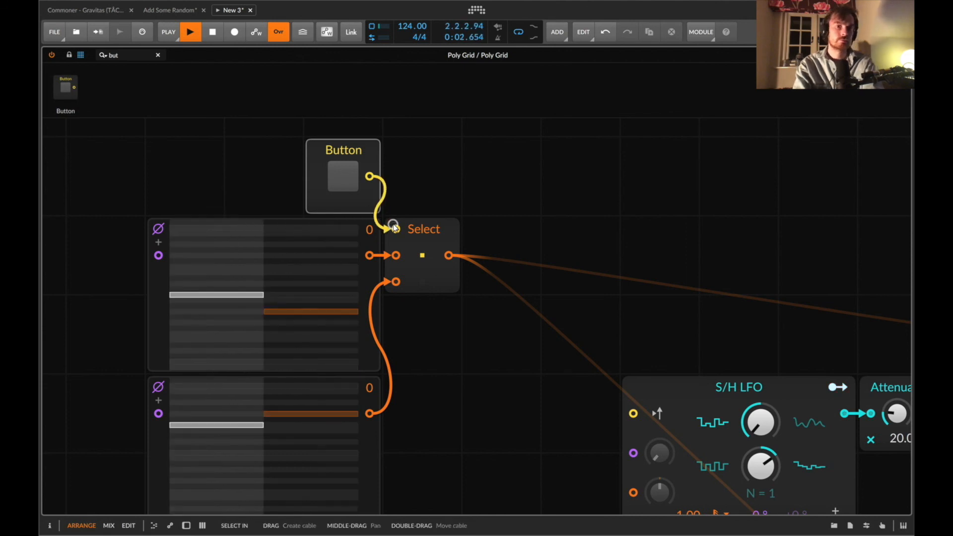
click(350, 187)
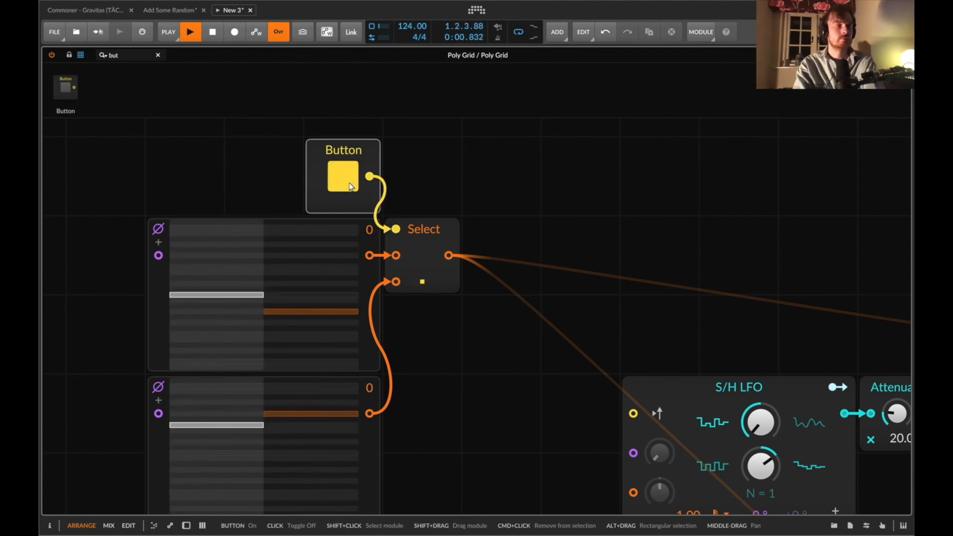
click(350, 187)
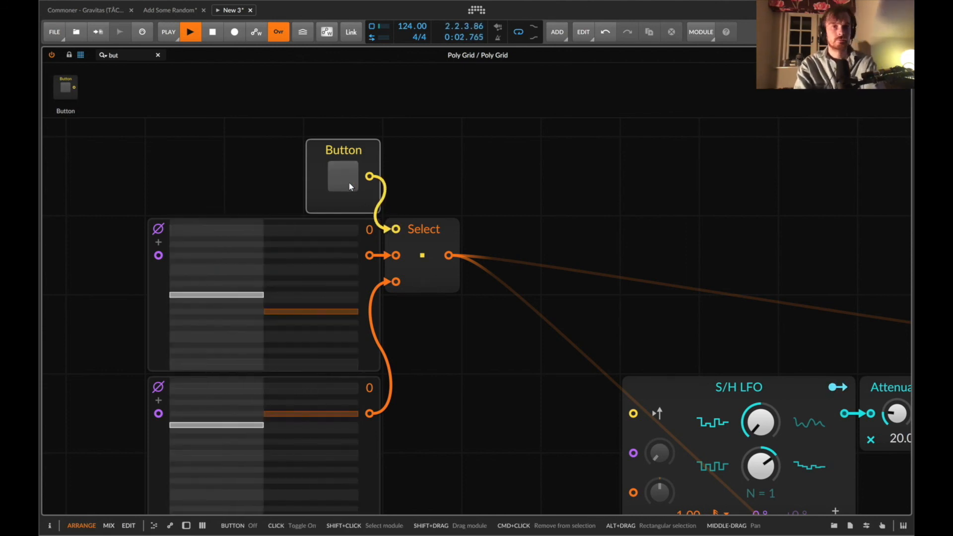
Replace the Select module with a Merge module.
scroll(350, 184, up, 2)
scroll(351, 232, down, 8)
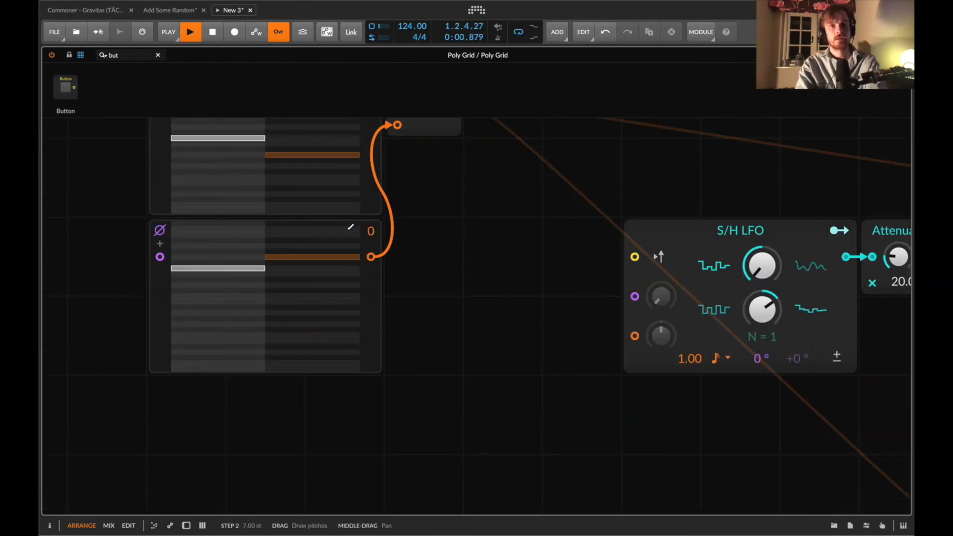
scroll(425, 149, up, 3)
click(143, 53)
key(BackSpace)
key(BackSpace)
key(BackSpace)
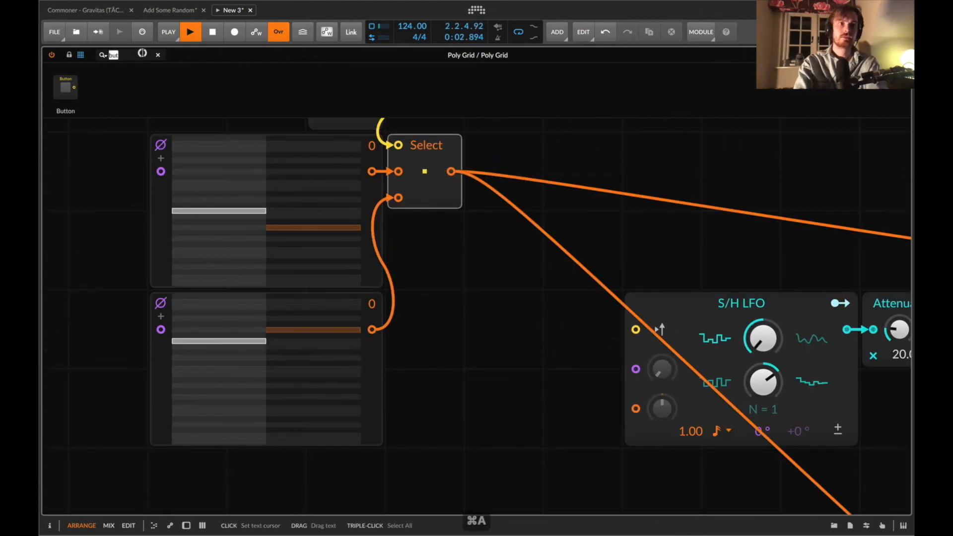
text(mer)
drag(64, 89, 426, 178)
Redraw the step pitches of the second Pitches sequencer.
scroll(328, 258, up, 3)
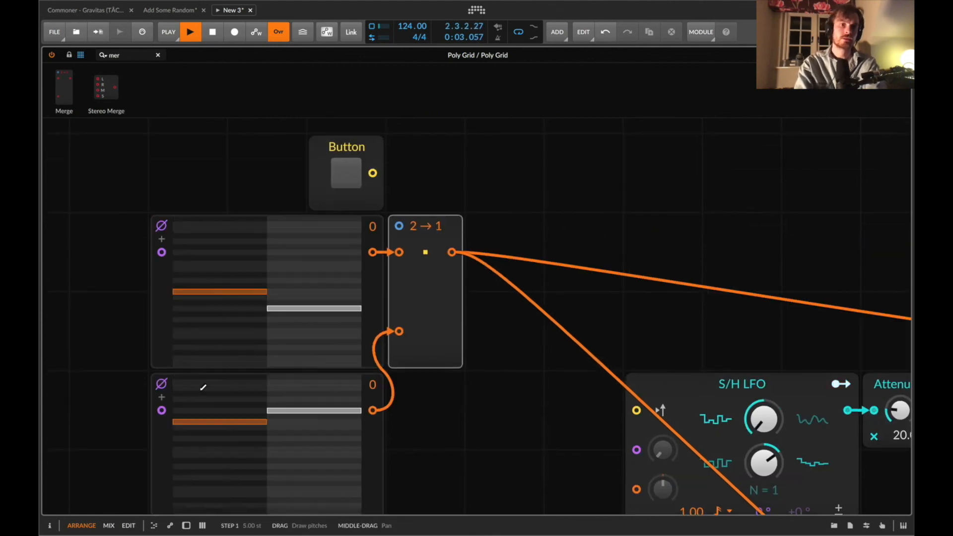
scroll(228, 367, down, 3)
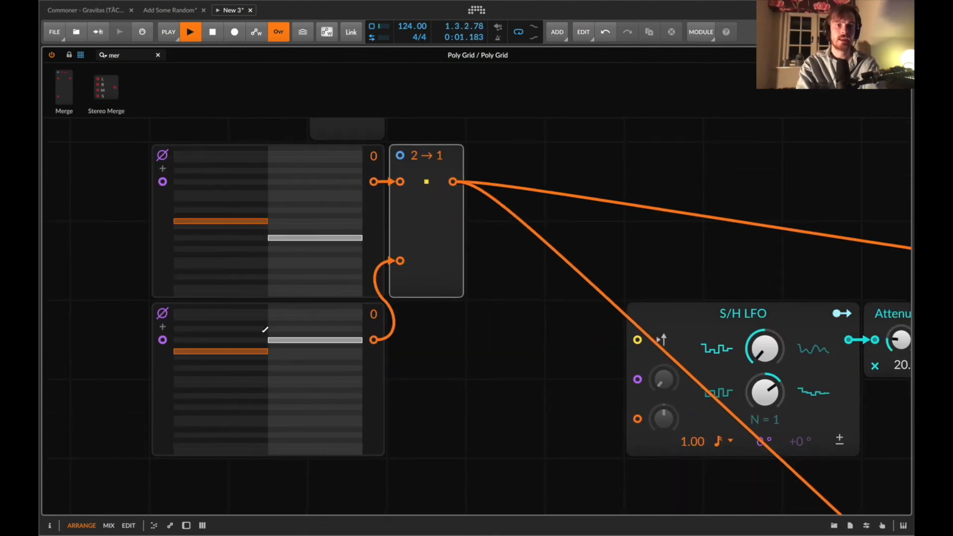
click(241, 377)
click(292, 328)
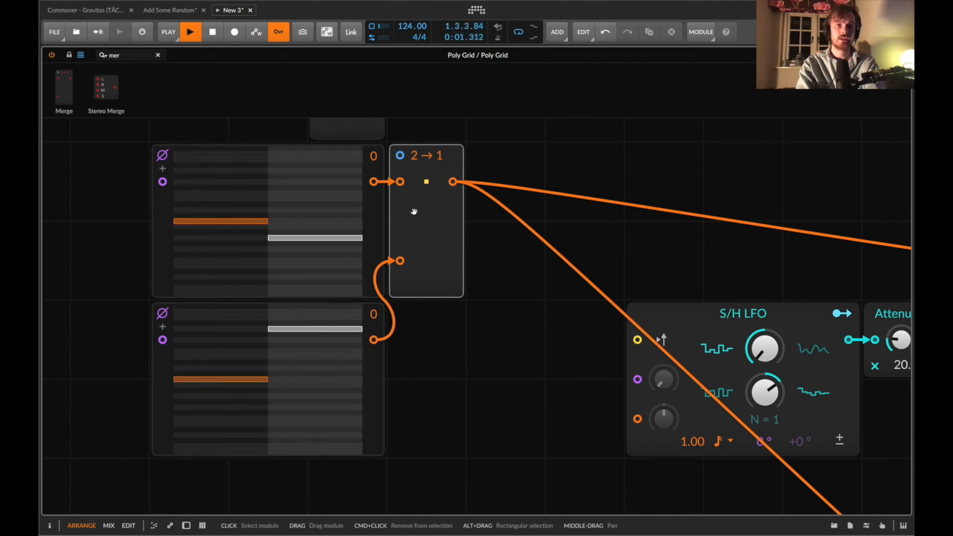
Connect the Button to the Merge's select input and toggle it on and off.
scroll(394, 215, up, 5)
drag(374, 251, 400, 304)
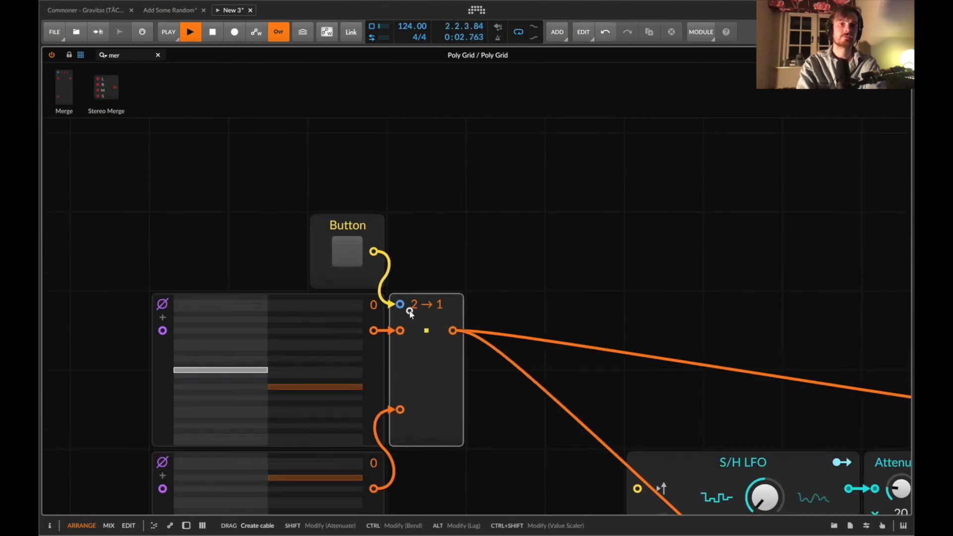
click(347, 252)
scroll(346, 248, down, 4)
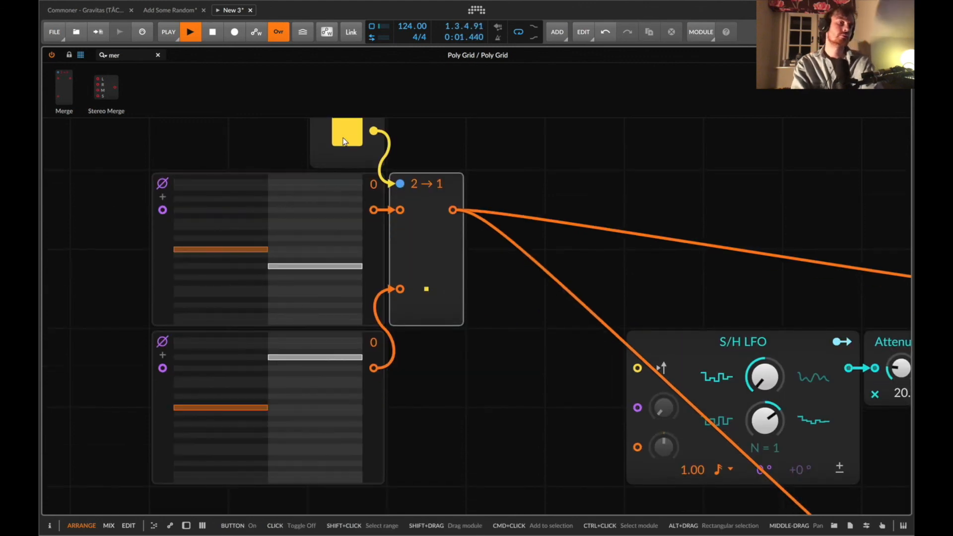
click(343, 138)
scroll(347, 149, up, 4)
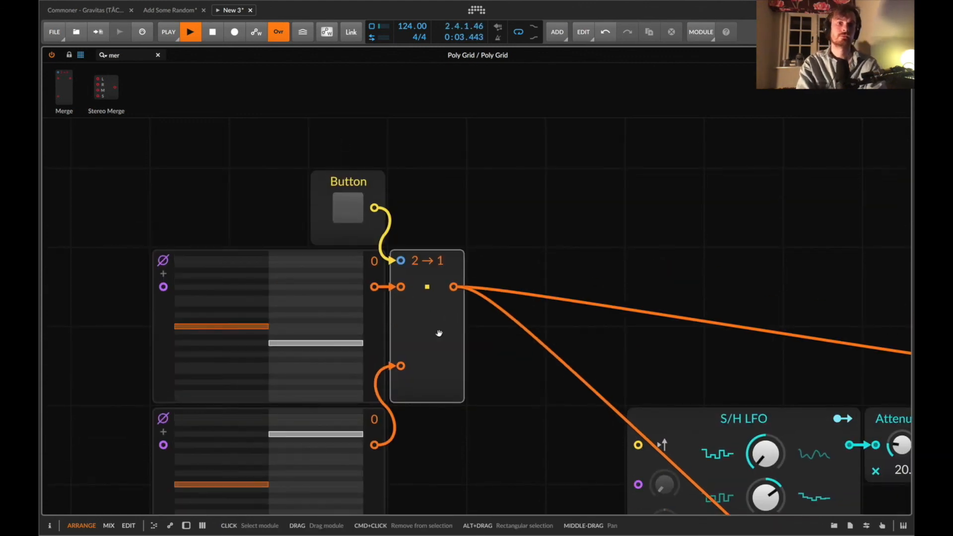
scroll(437, 313, down, 4)
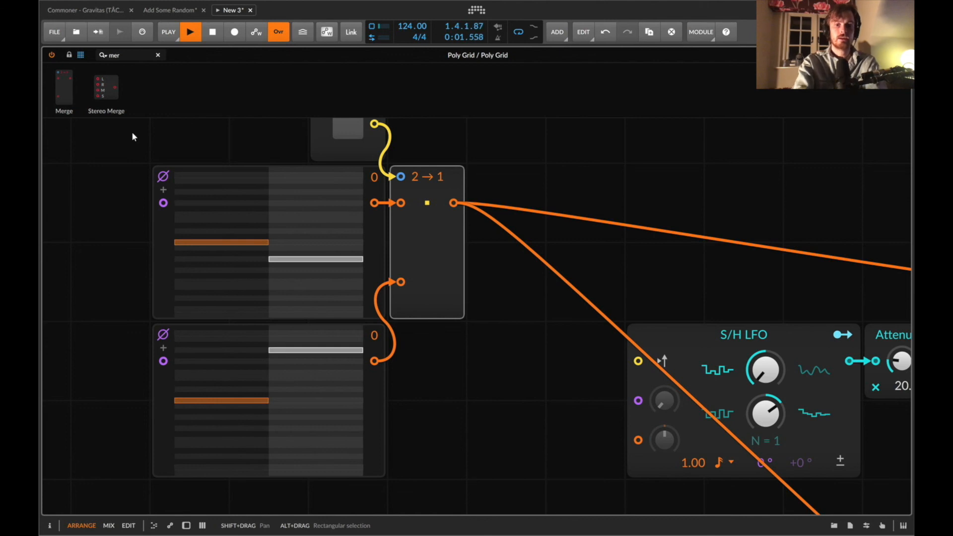
Duplicate the second Pitches sequencer and patch the copy into the Merge's third input.
key(i)
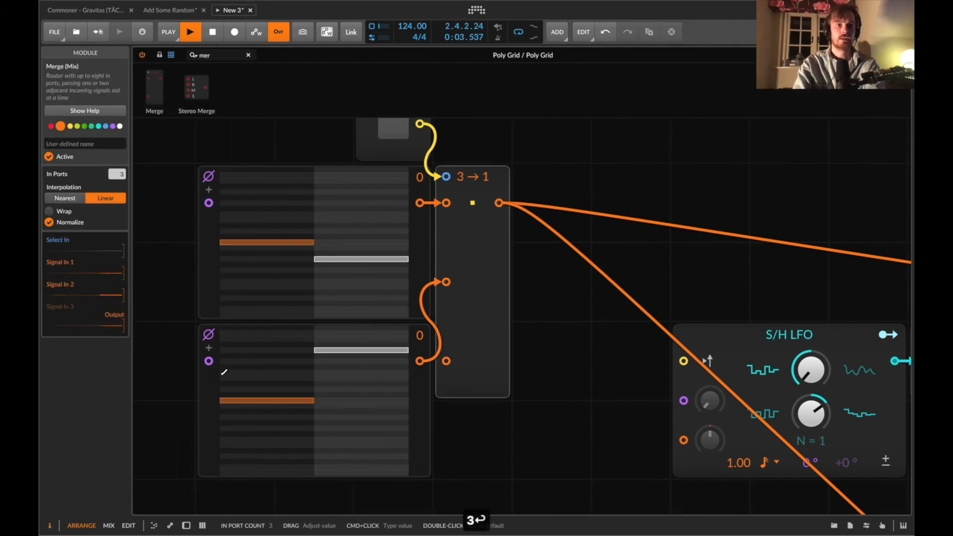
click(221, 400)
key(super+d)
drag(279, 380, 336, 367)
drag(420, 357, 447, 201)
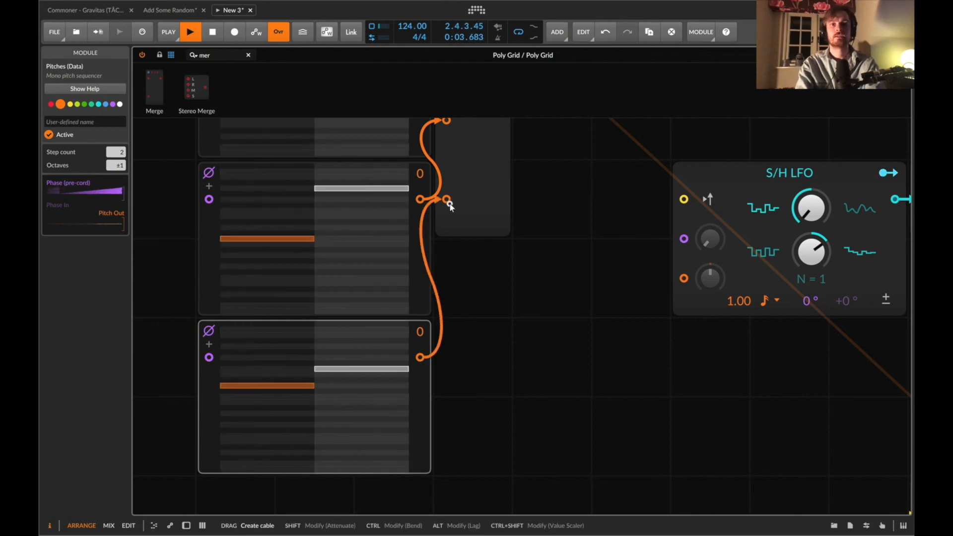
Replace the Button with a Value module feeding the Merge's select input.
scroll(450, 204, up, 2)
double_click(210, 53)
text(val)
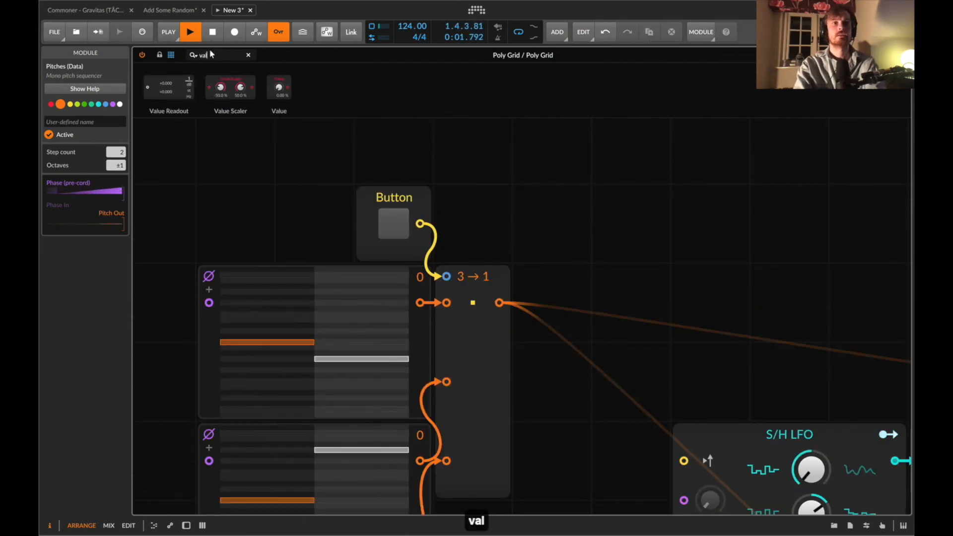
click(384, 226)
drag(384, 226, 385, 227)
Set the Merge's interpolation to Nearest and turn the Value knob up to 100 %.
click(484, 320)
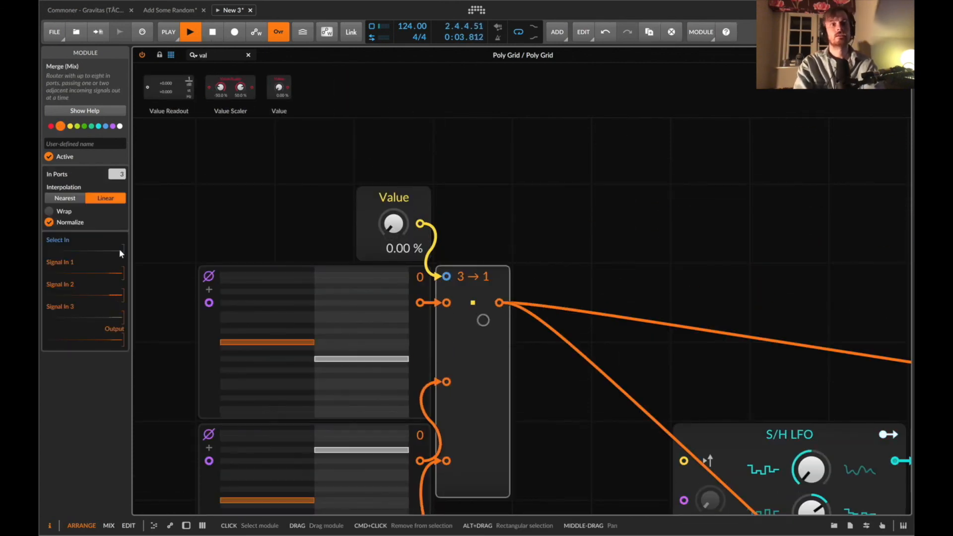
click(59, 198)
drag(404, 233, 401, 228)
Redraw the step pitches of the third Pitches sequencer.
scroll(402, 228, down, 5)
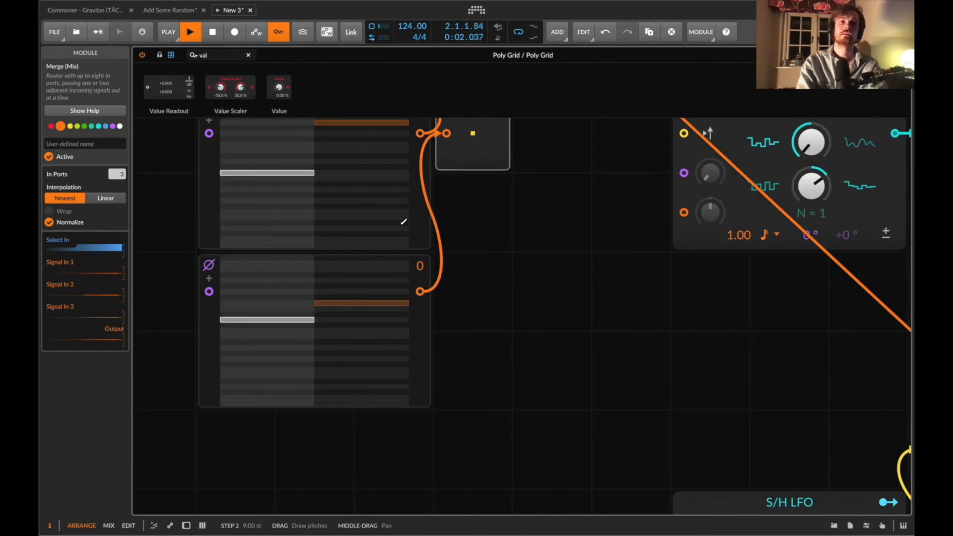
click(293, 279)
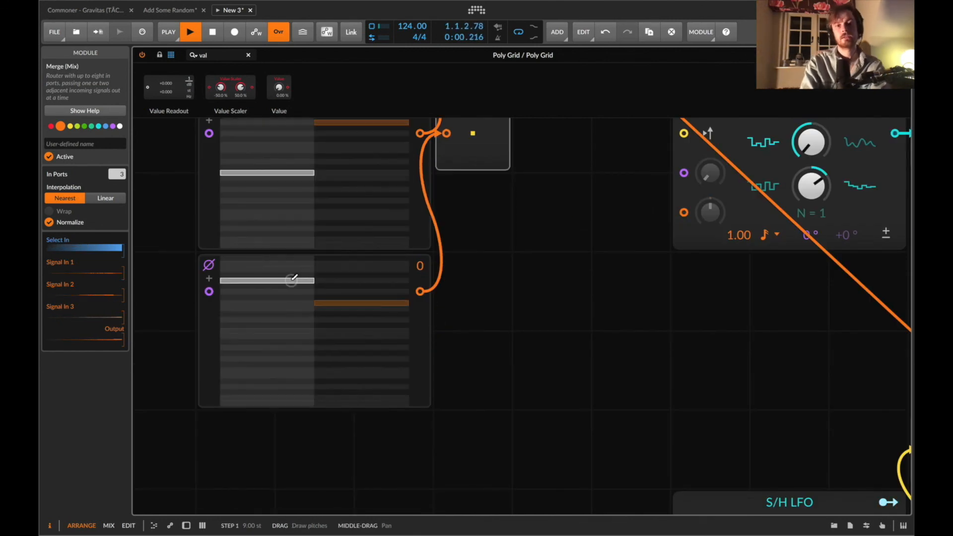
click(331, 291)
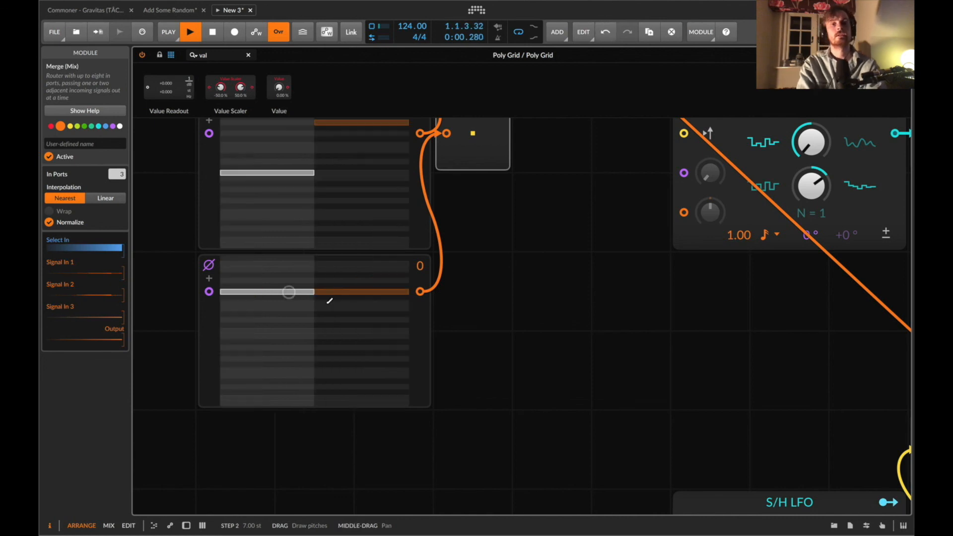
click(329, 304)
Reset the Value knob to 0 %.
scroll(415, 190, up, 5)
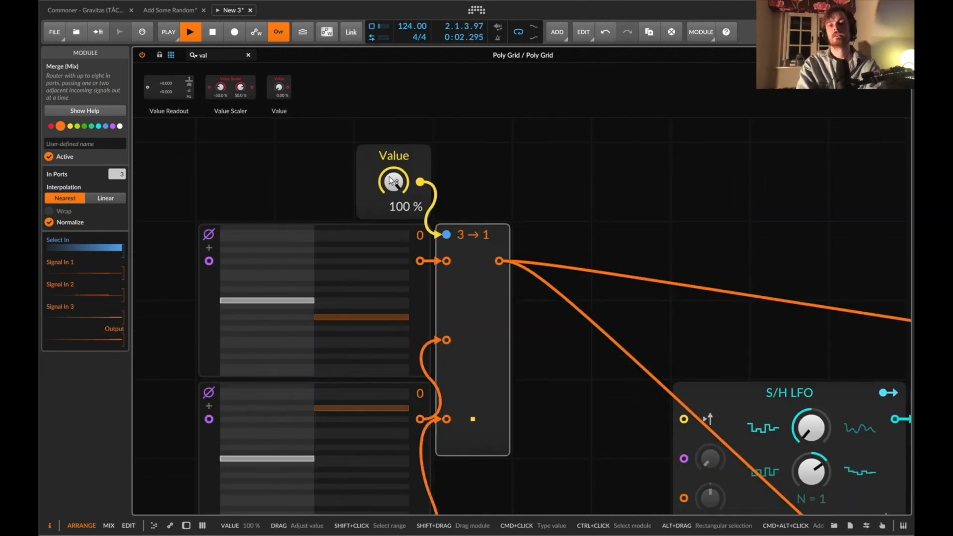
double_click(392, 181)
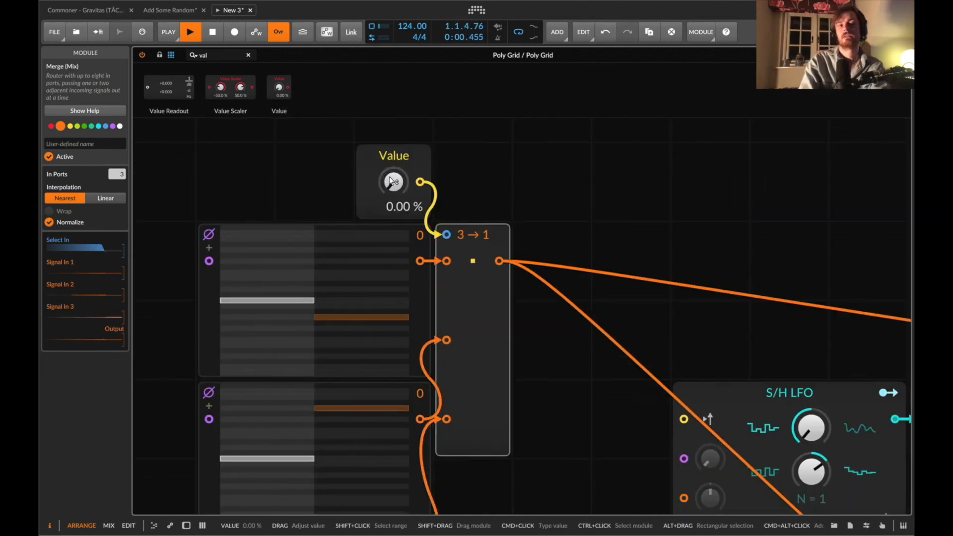
scroll(443, 208, down, 5)
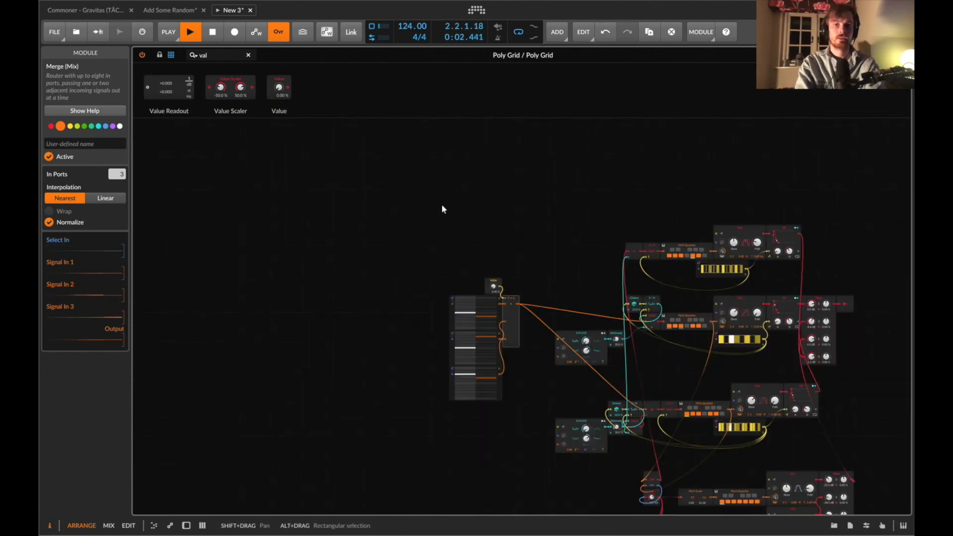
scroll(698, 293, right, 5)
scroll(698, 293, down, 2)
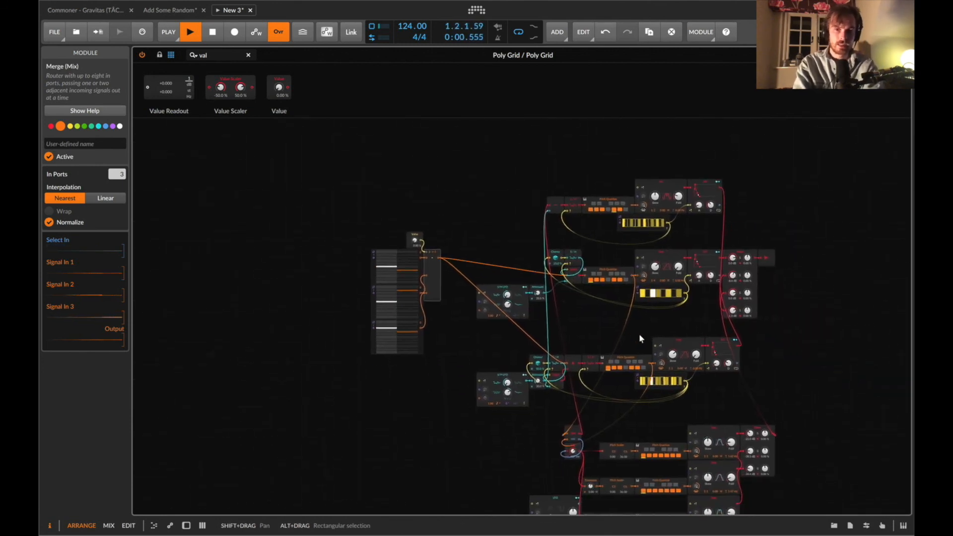
scroll(640, 338, right, 1)
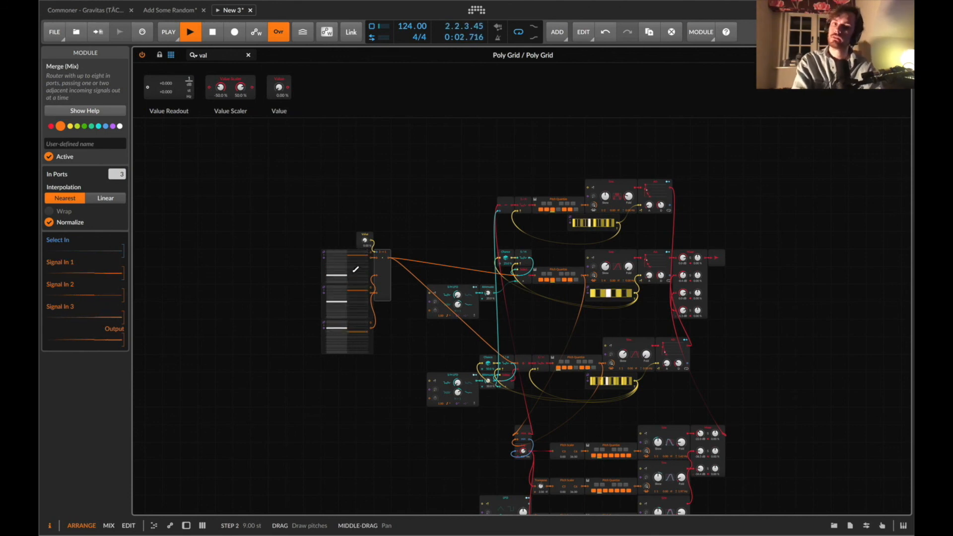
key(super+z)
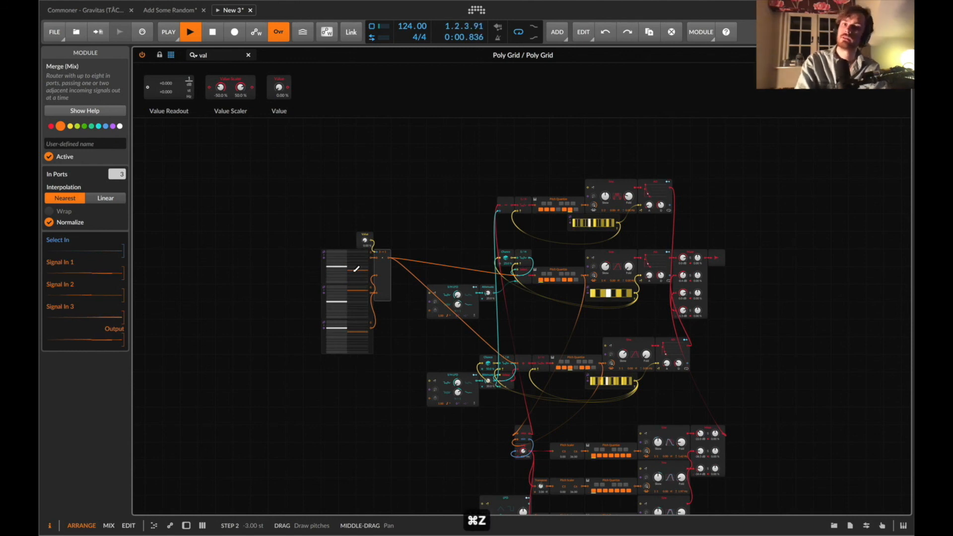
Adjust the envelope decay times on the two upper voices, shortening the top voice's decay to about 480 ms.
scroll(389, 225, down, 3)
scroll(389, 224, right, 1)
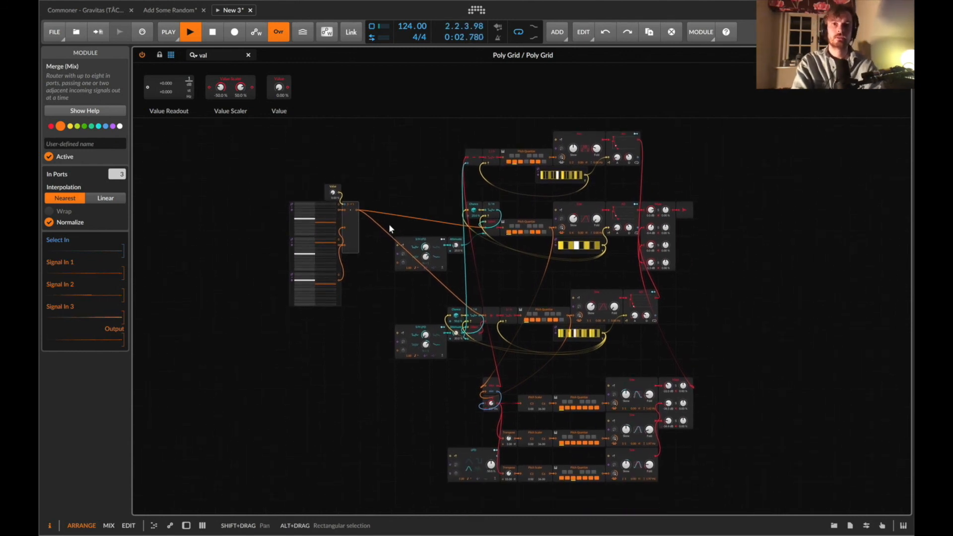
scroll(388, 224, right, 1)
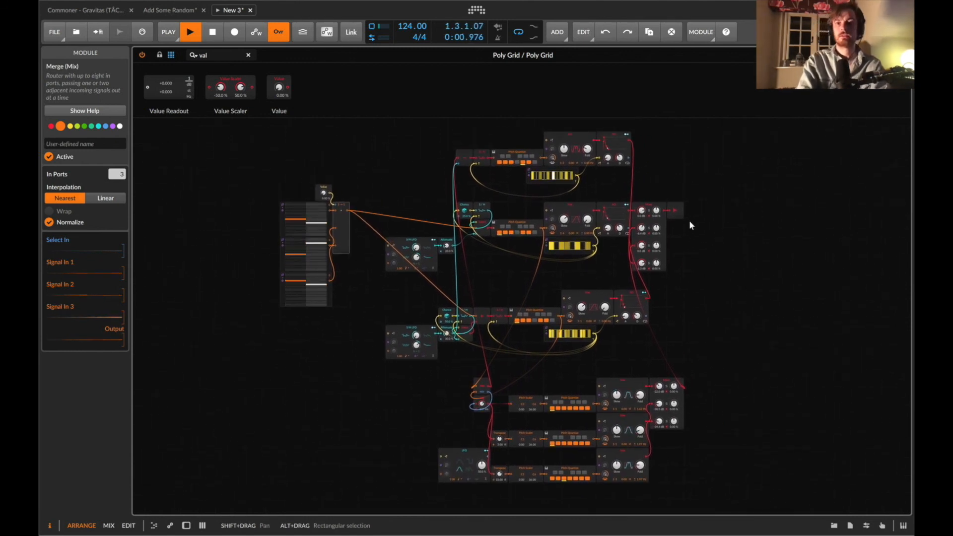
mouse_move(619, 230)
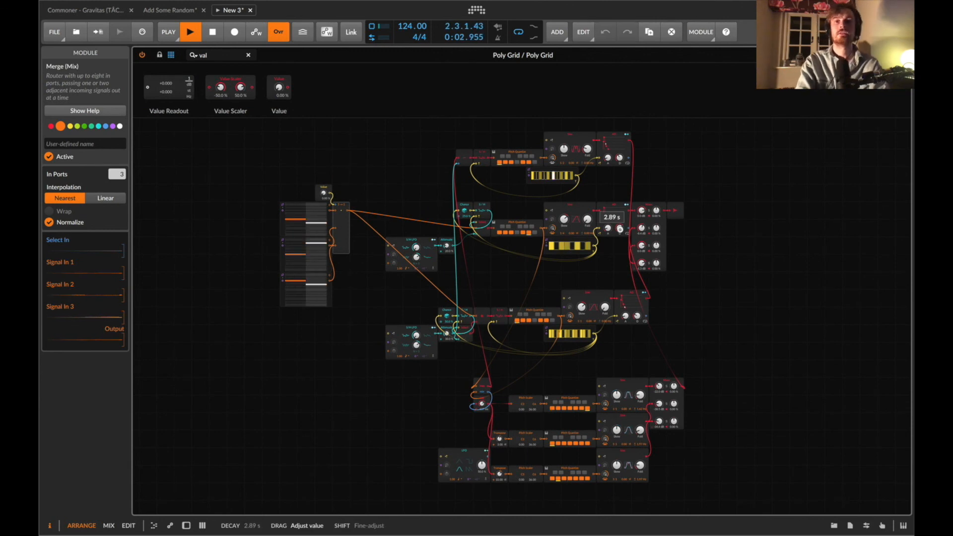
drag(619, 230, 620, 232)
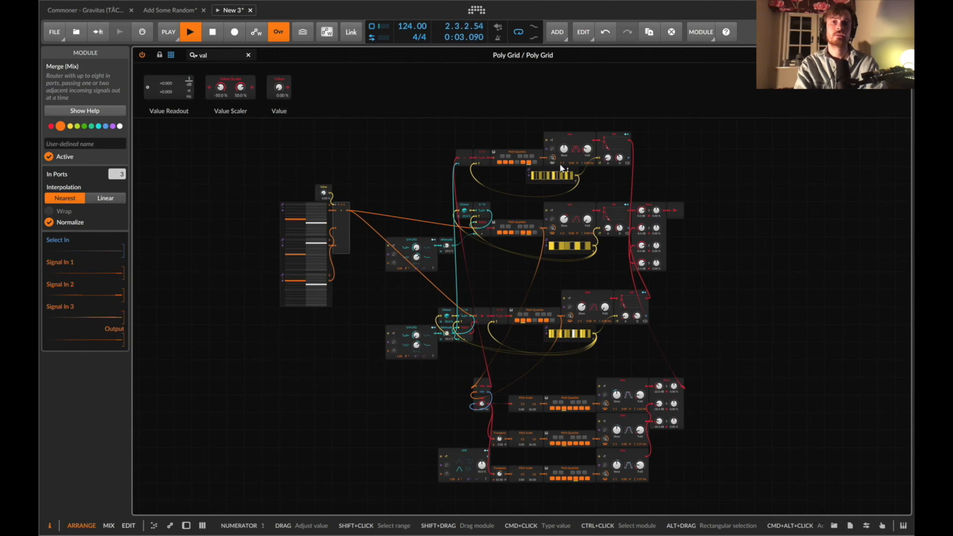
drag(559, 164, 589, 155)
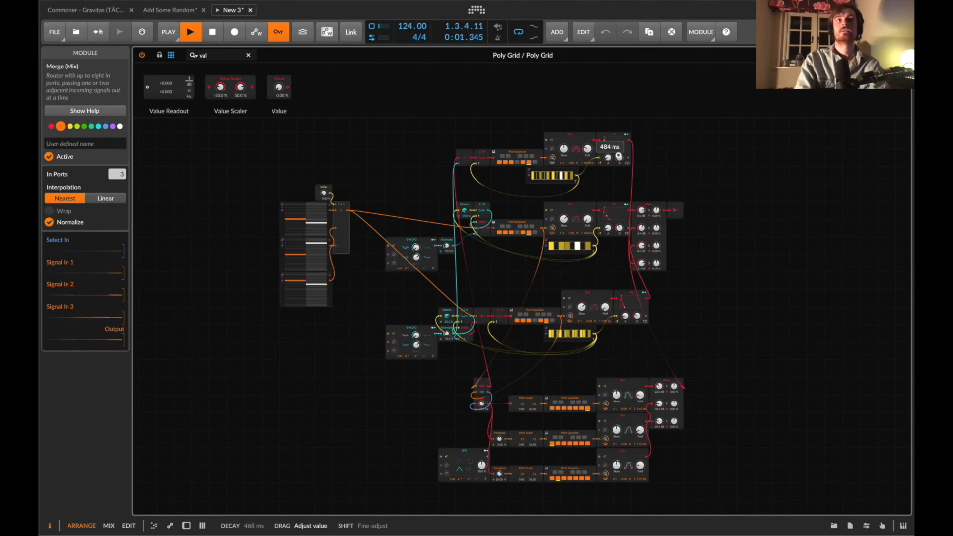
drag(619, 157, 588, 152)
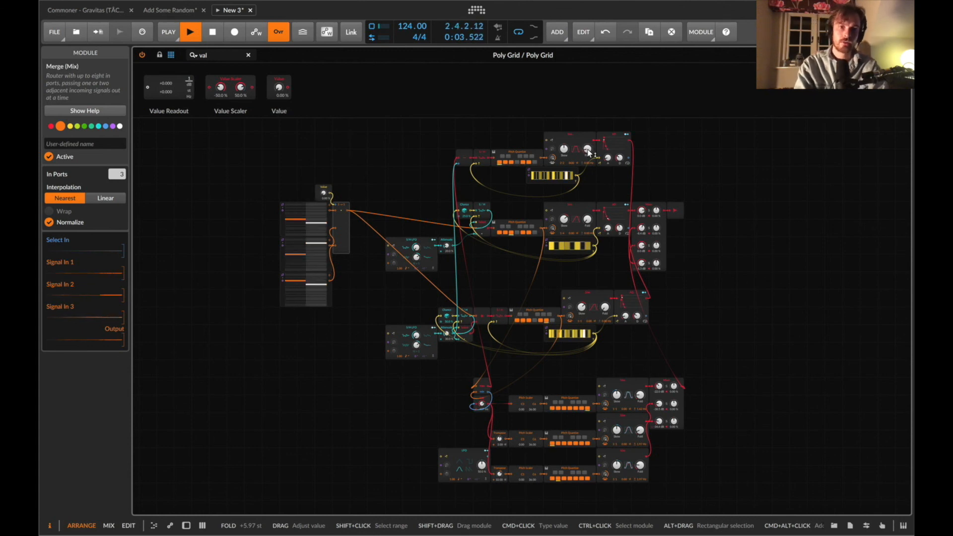
Stop playback and select two Audio Out modules beside the voice chains.
key(space)
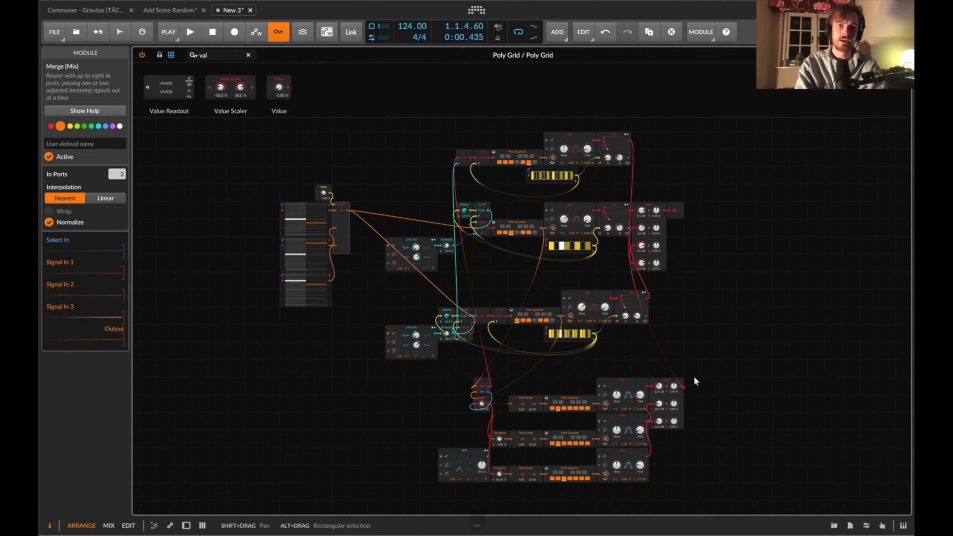
drag(678, 202, 673, 428)
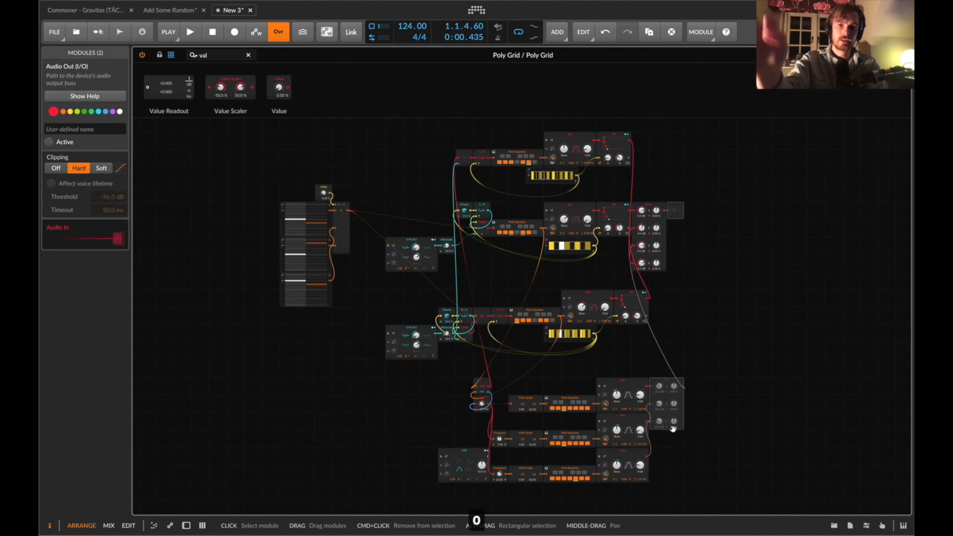